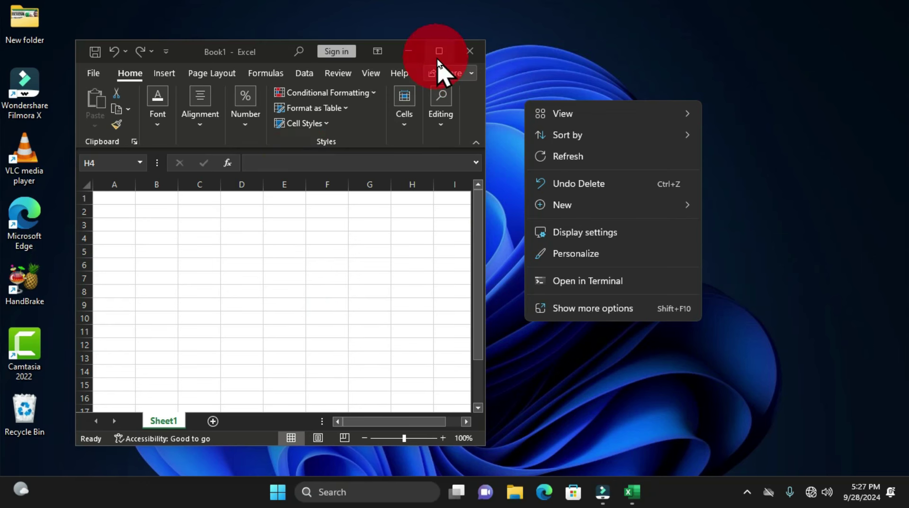
Maximize the Book1 Excel window to fill the whole screen.
mouse_move(438, 60)
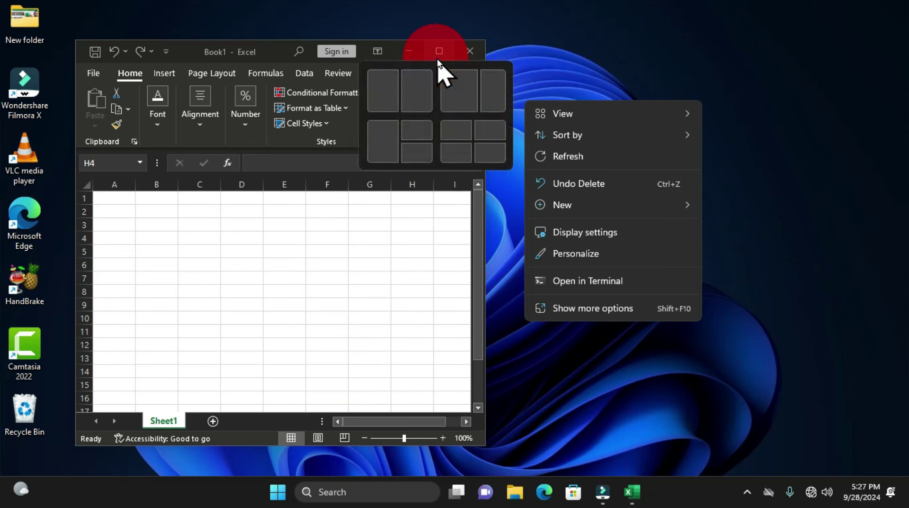
click(439, 50)
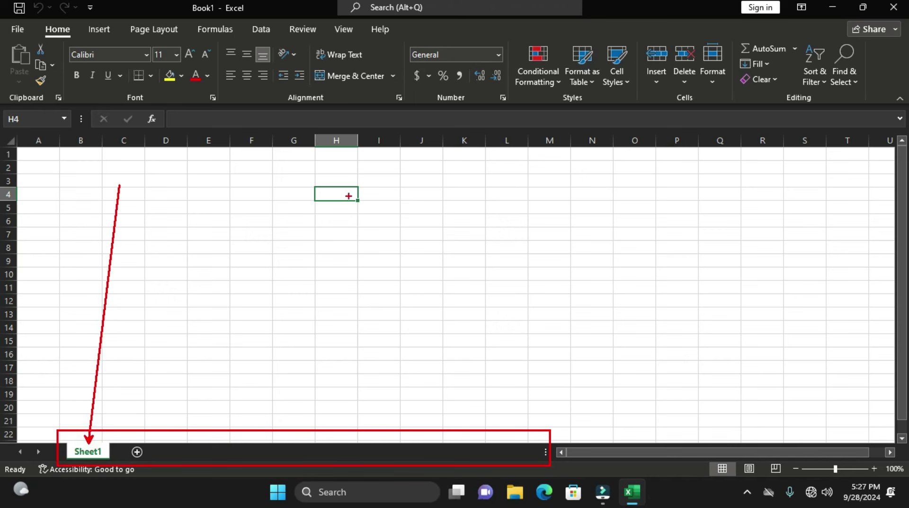
mouse_move(352, 162)
mouse_down()
mouse_move(227, 239)
mouse_move(731, 399)
mouse_move(668, 214)
mouse_move(379, 180)
mouse_move(577, 330)
mouse_move(518, 243)
mouse_up()
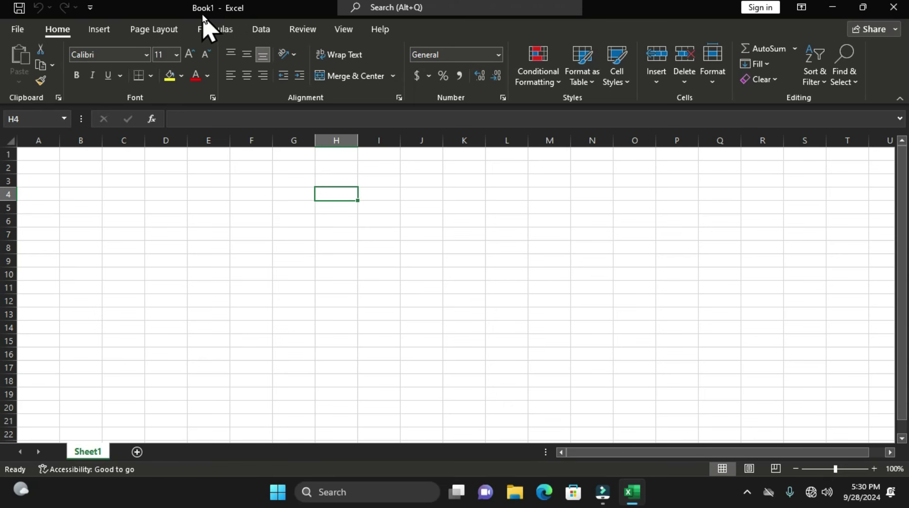
key(ctrl+n)
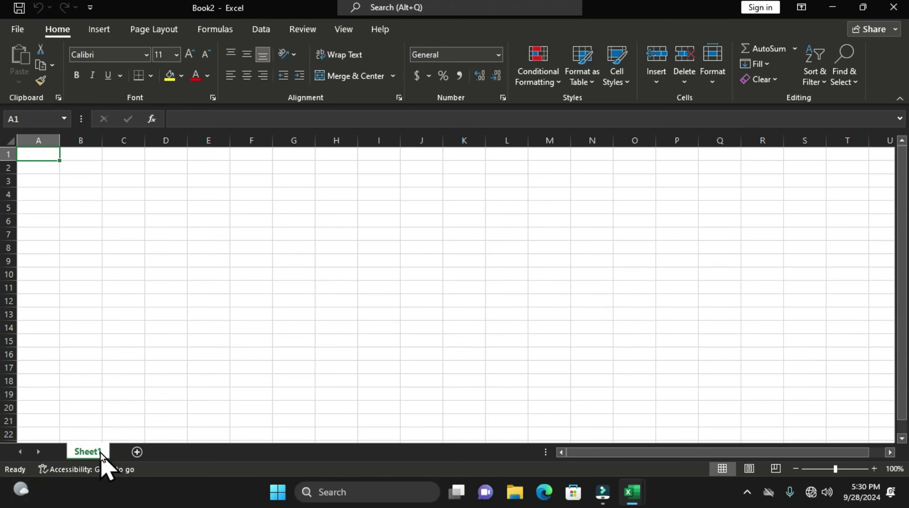
click(892, 8)
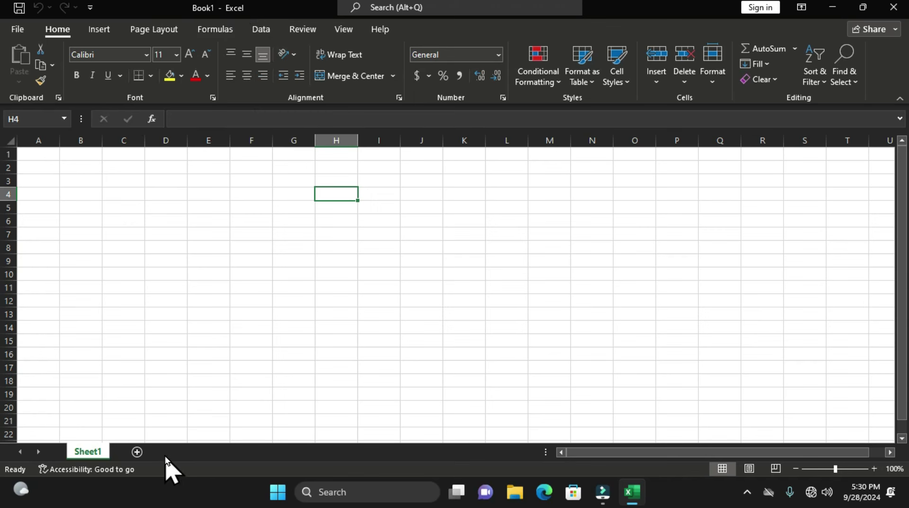
In Excel Options > General, set new workbooks to include 3 sheets, keeping Normal View as default.
click(19, 29)
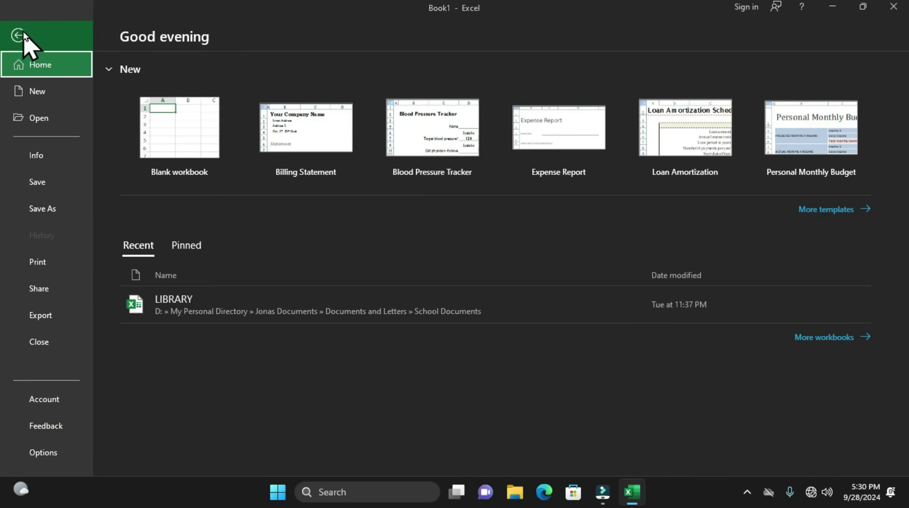
click(53, 457)
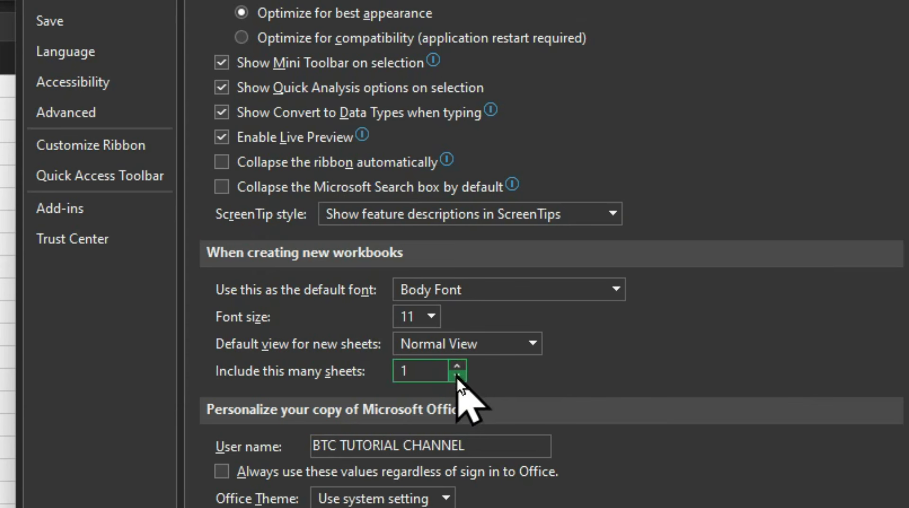
click(432, 373)
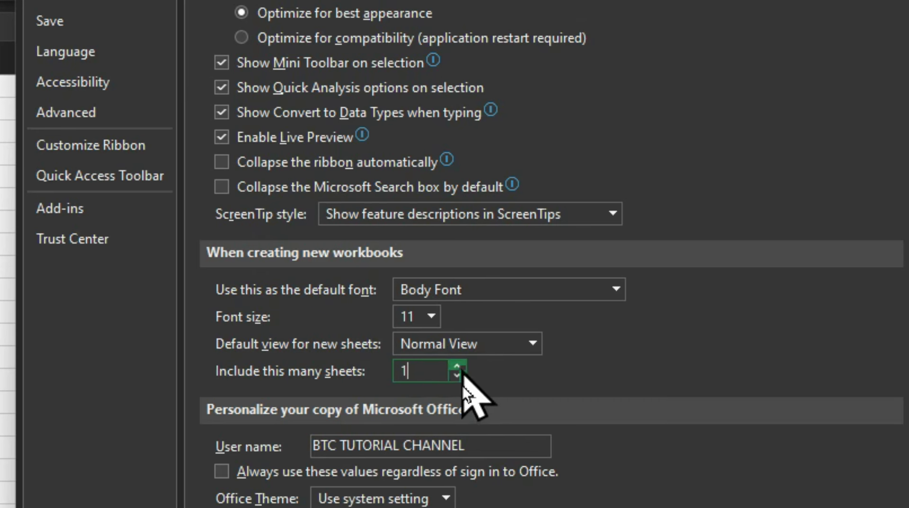
click(459, 368)
click(459, 368)
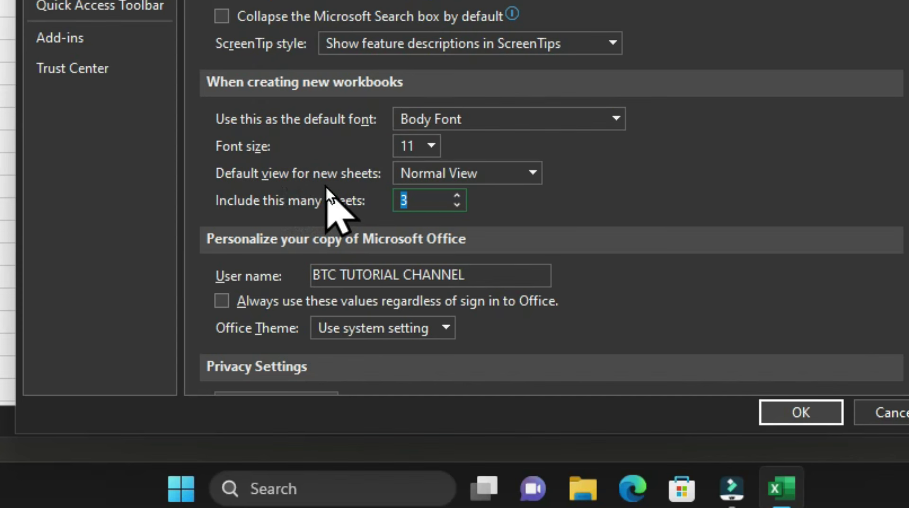
click(533, 176)
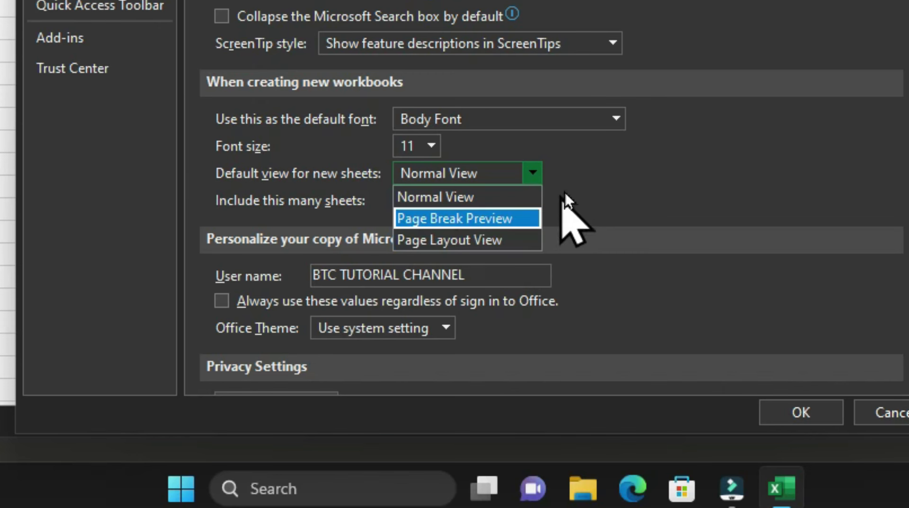
click(599, 174)
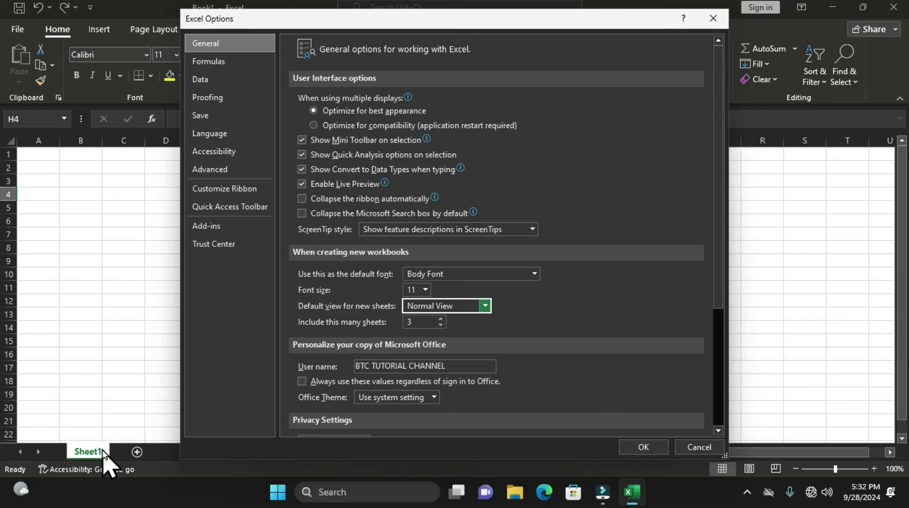
click(418, 323)
click(635, 447)
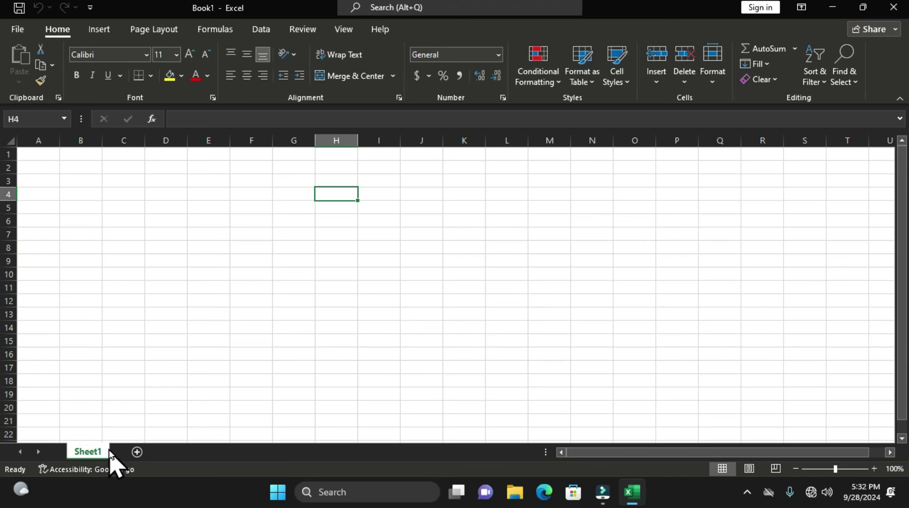
Create a new blank workbook, Book3, from File > New.
click(19, 29)
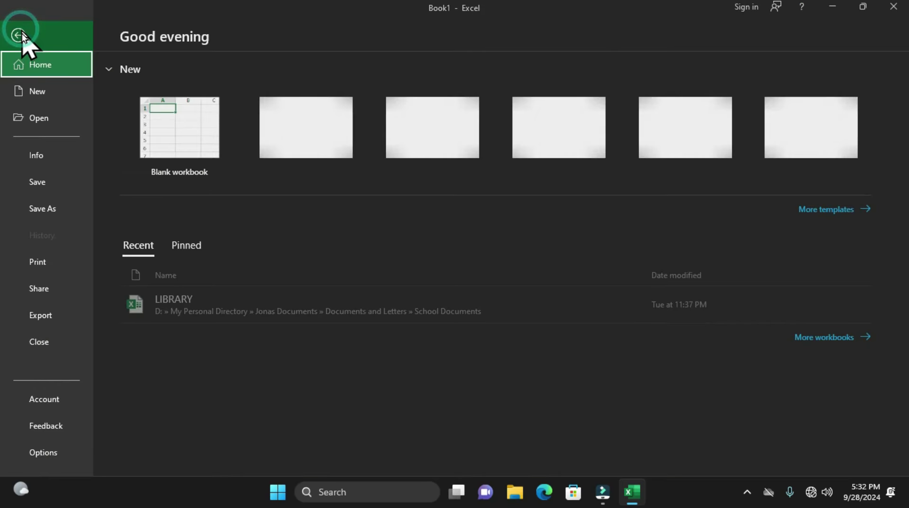
click(39, 92)
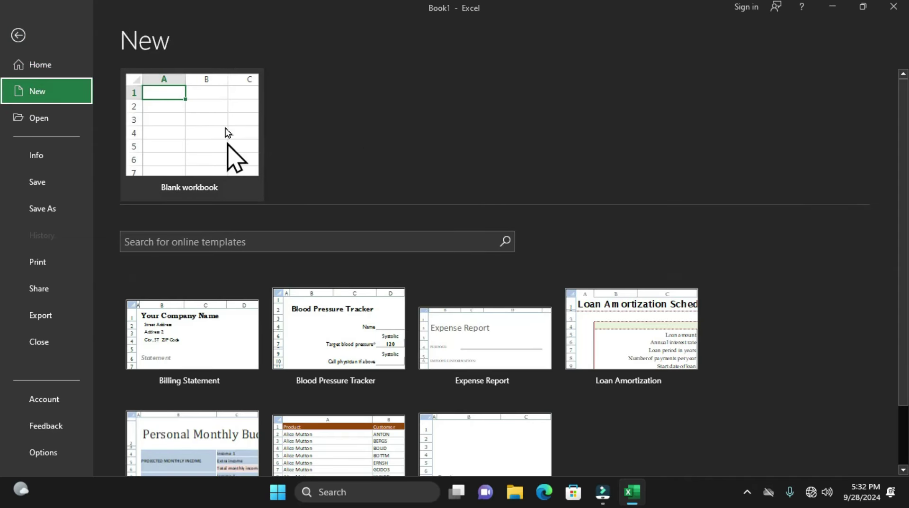
click(194, 124)
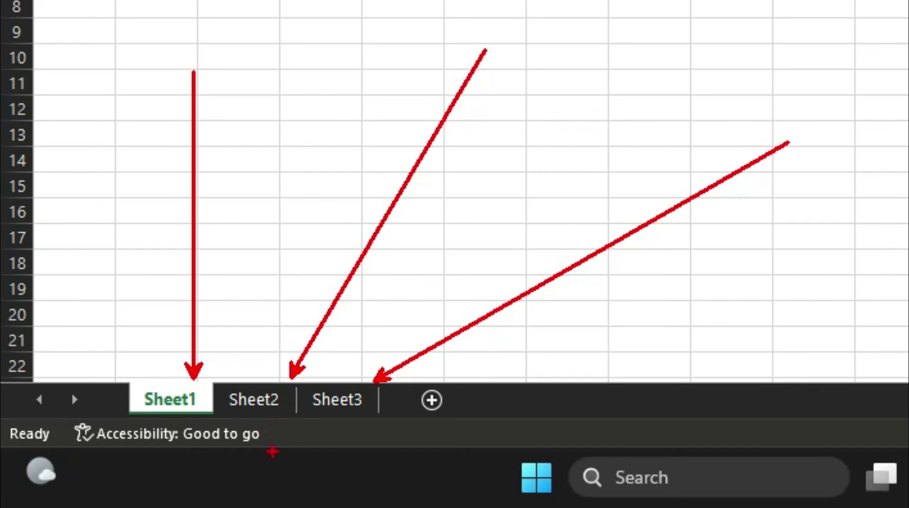
key(Escape)
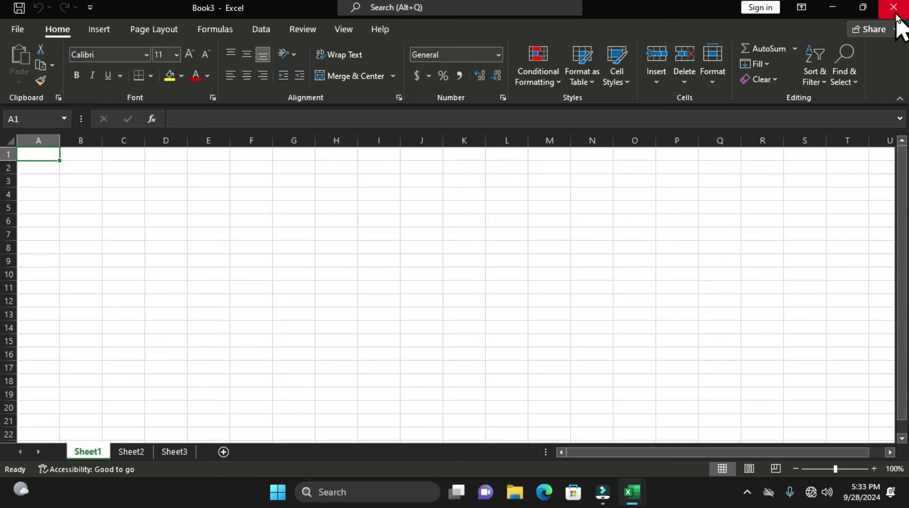
Close Book3 and enter the headings Name, Age, Year in C5:E5 of Book1.
click(896, 12)
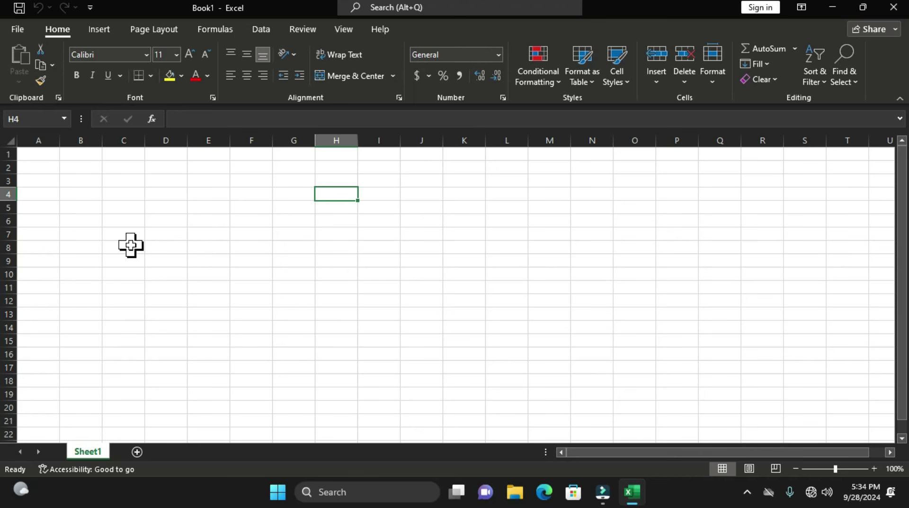
click(124, 209)
text(Name)
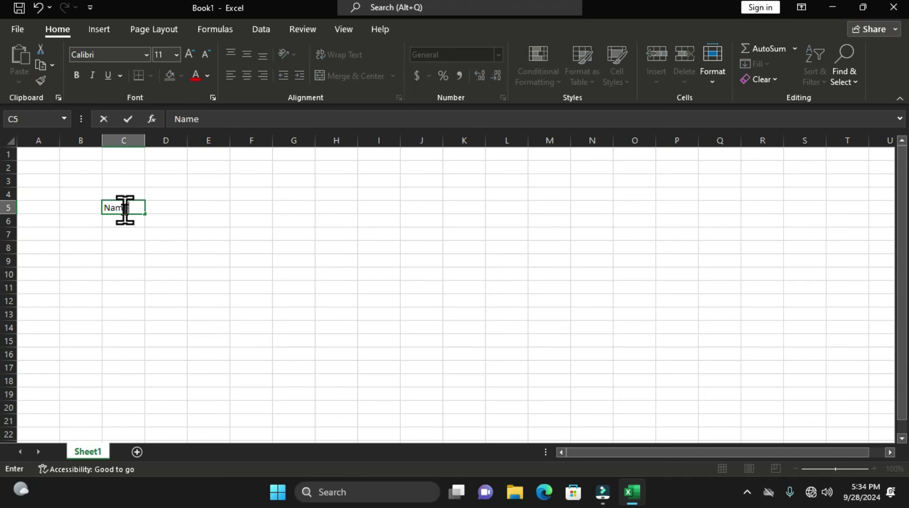
key(Tab)
text(Age)
key(Tab)
text(Year)
key(Return)
Enter the first data row in C6:E6: a student's name, age 13, year 2000.
text(Jones)
key(Tab)
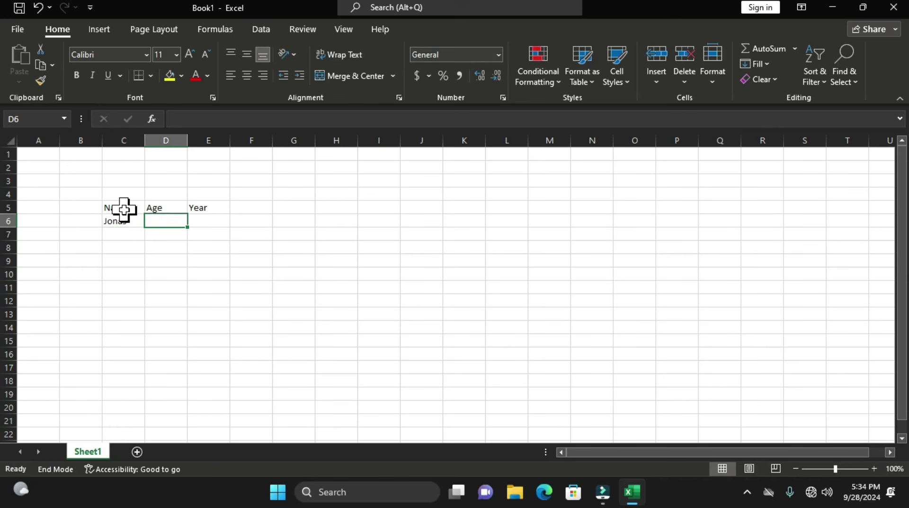
text(13)
key(Tab)
text(2000)
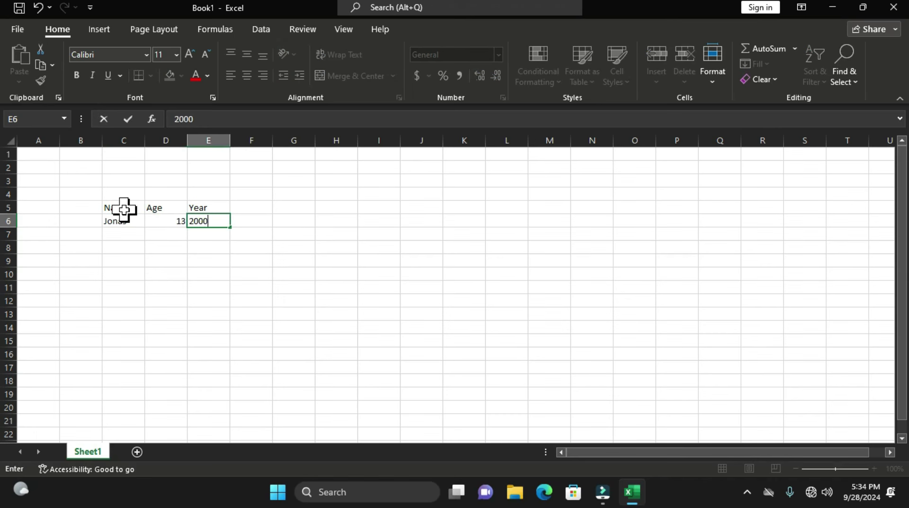
key(Return)
Enter the second data row in C7:E7: a student's name, age 16, year 2001, fixing a typo.
text(jonasAMES)
key(BackSpace)
key(BackSpace)
key(BackSpace)
key(BackSpace)
key(BackSpace)
text(James)
key(Tab)
text(16)
key(Tab)
text(2001)
key(Return)
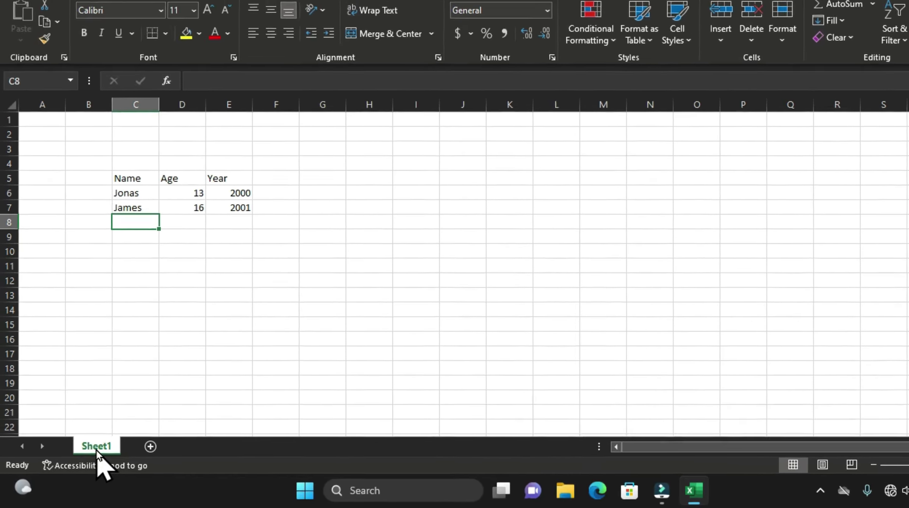
Rename the Sheet1 tab to 'Student Info' via its right-click Rename option.
right_click(88, 452)
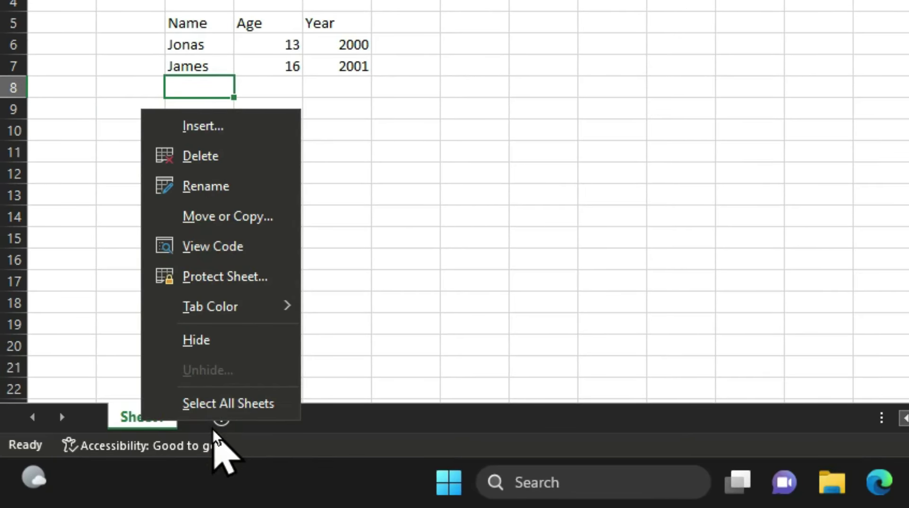
click(238, 186)
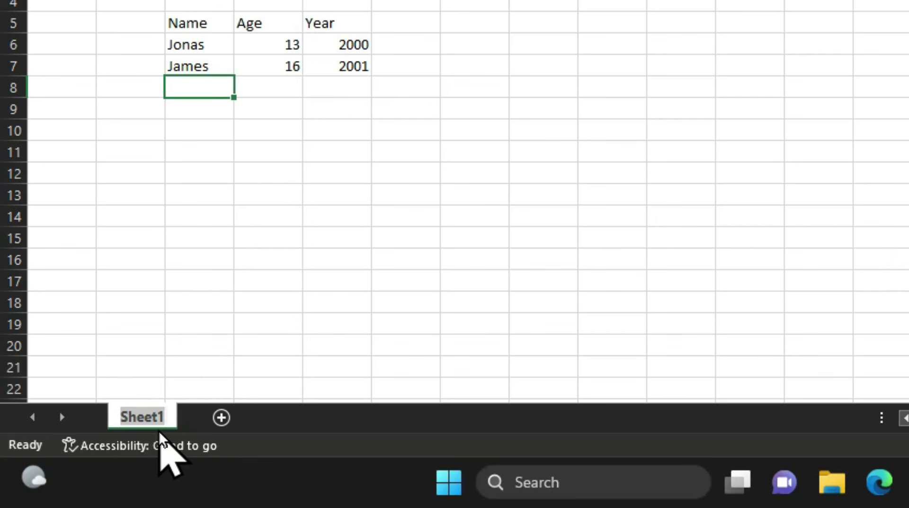
text(St)
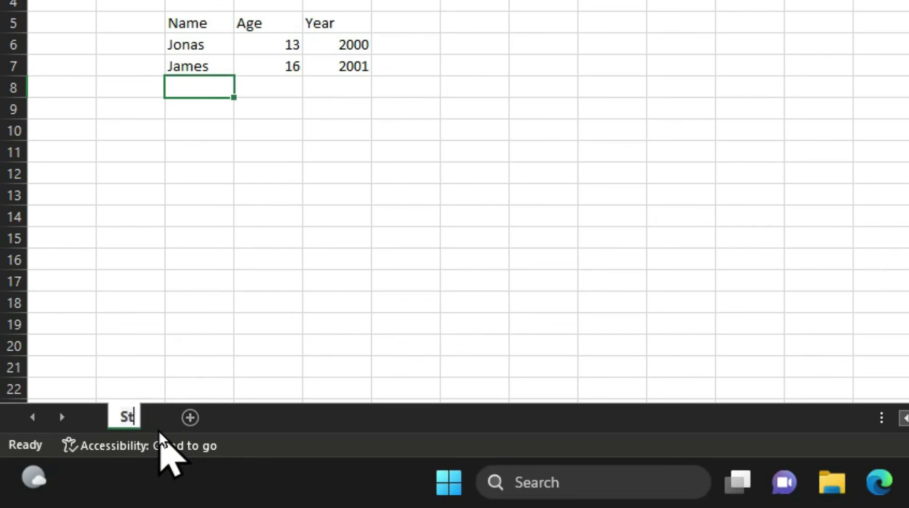
text(udent Info)
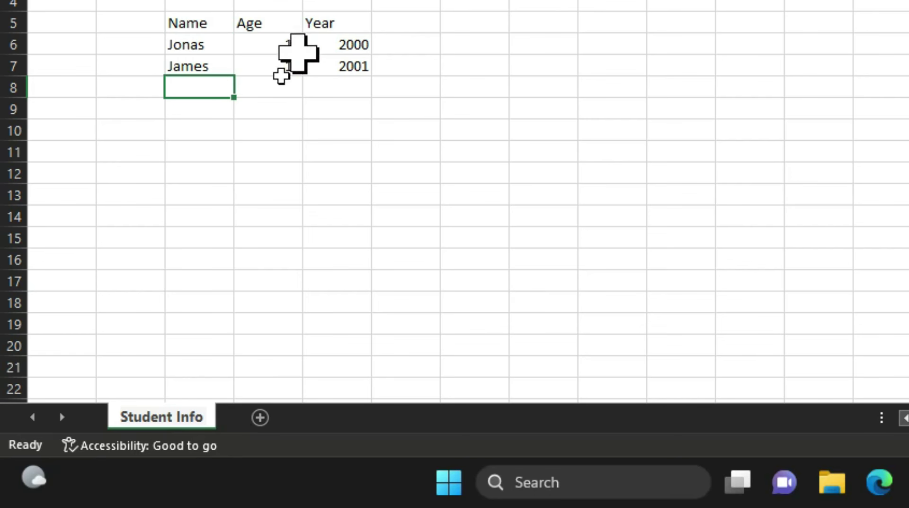
key(Return)
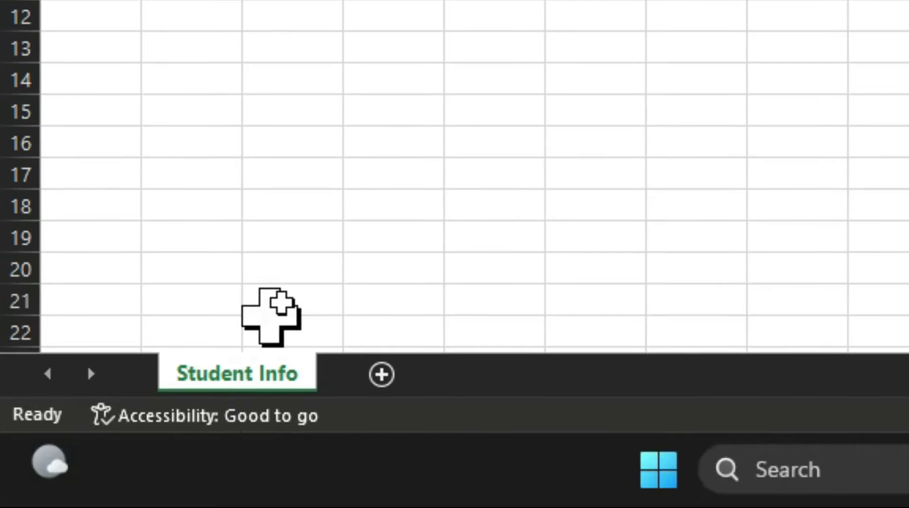
double_click(278, 374)
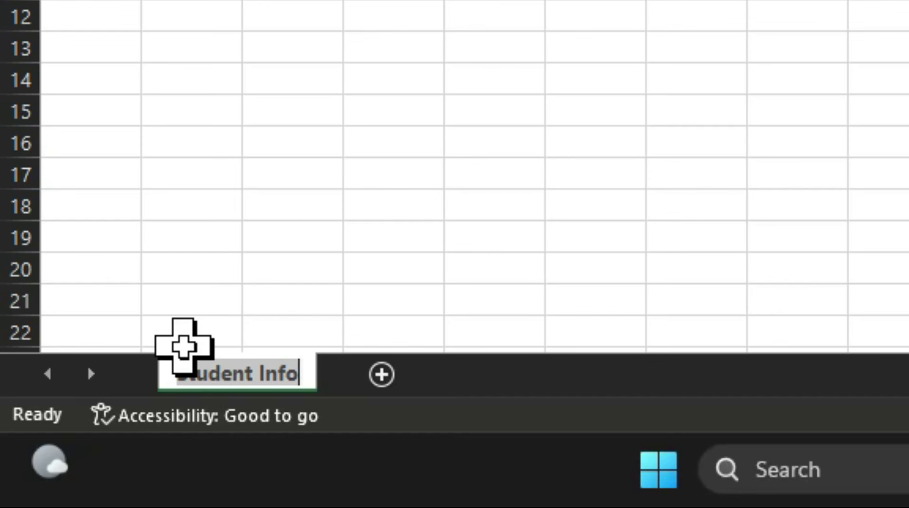
Replace the sheet name 'Student Info' with 'Mine' and confirm it.
text(Mine)
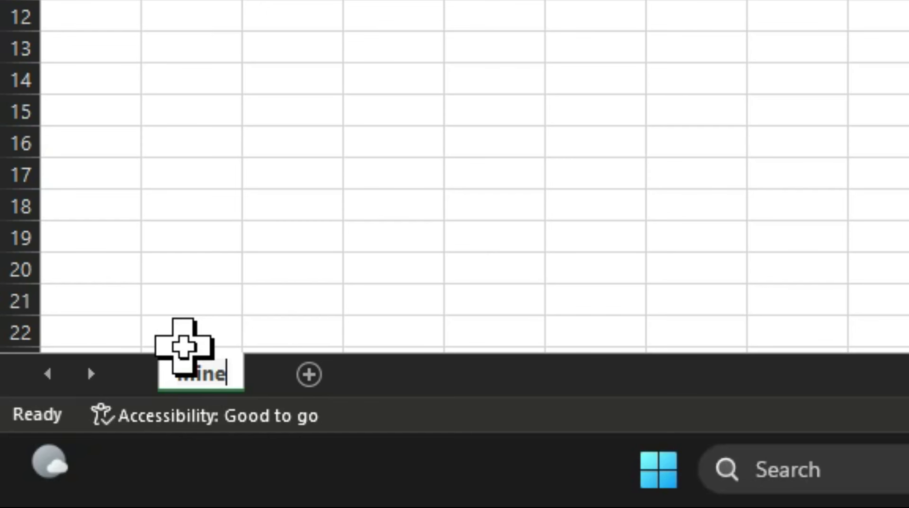
key(Return)
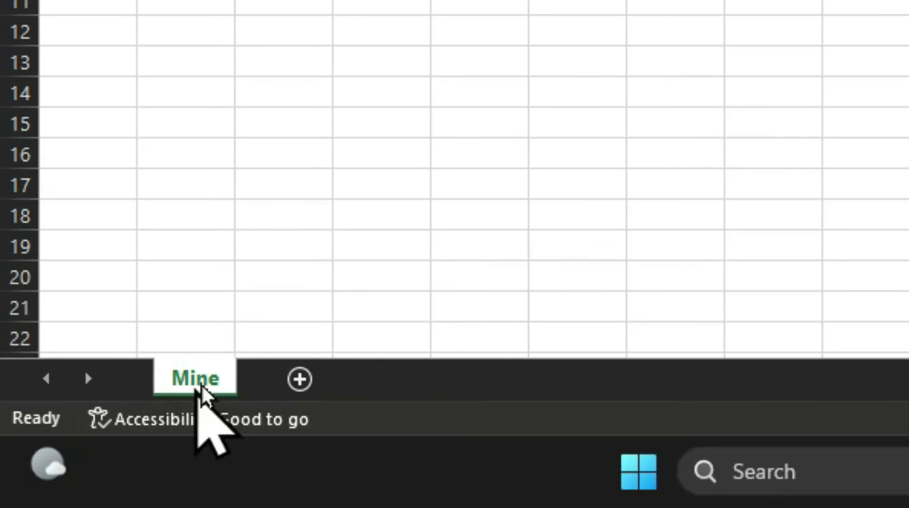
click(188, 382)
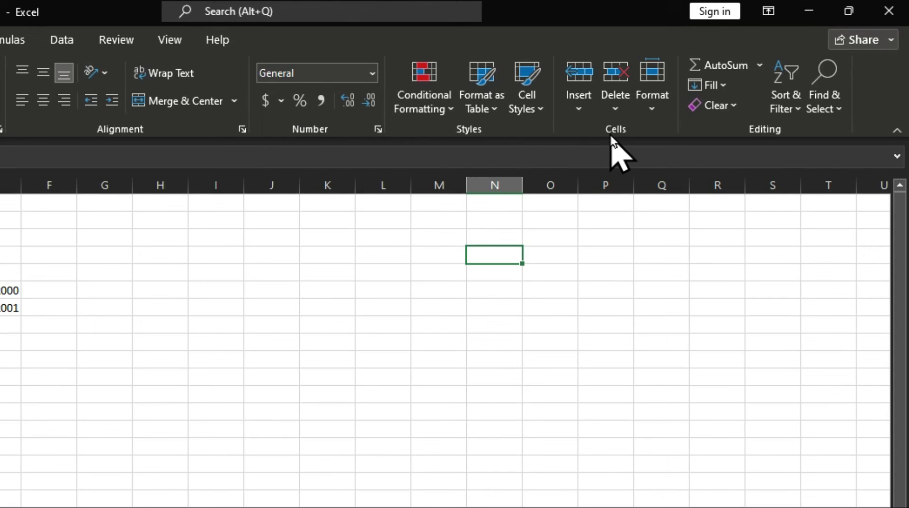
Rename the Mine sheet to the user's surname using Home > Format > Rename Sheet.
click(646, 110)
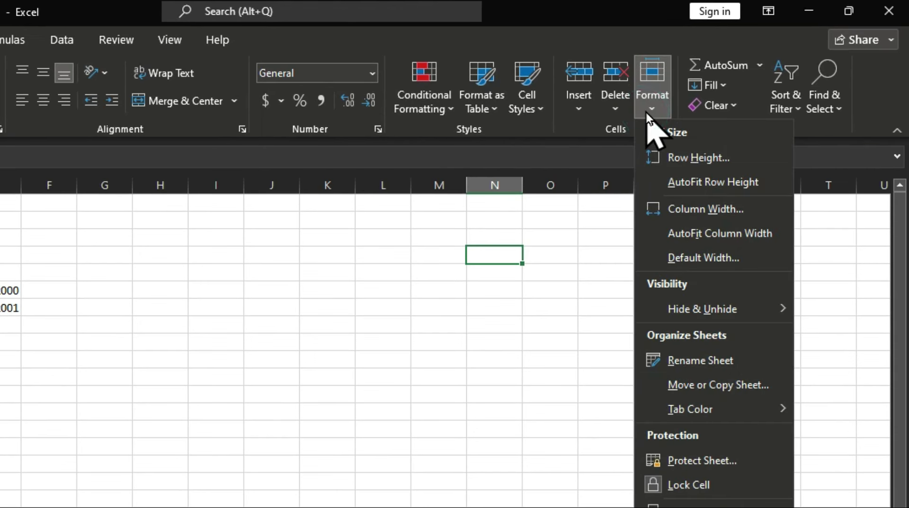
click(707, 360)
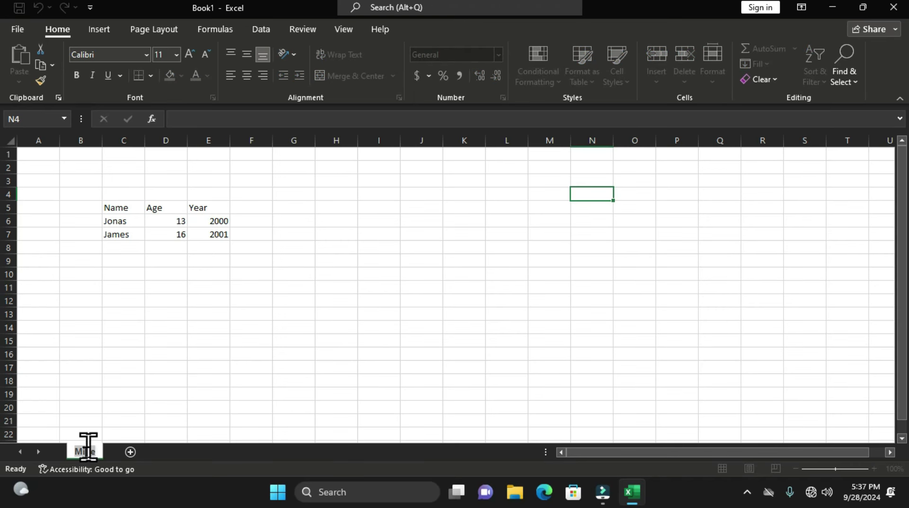
key(Right)
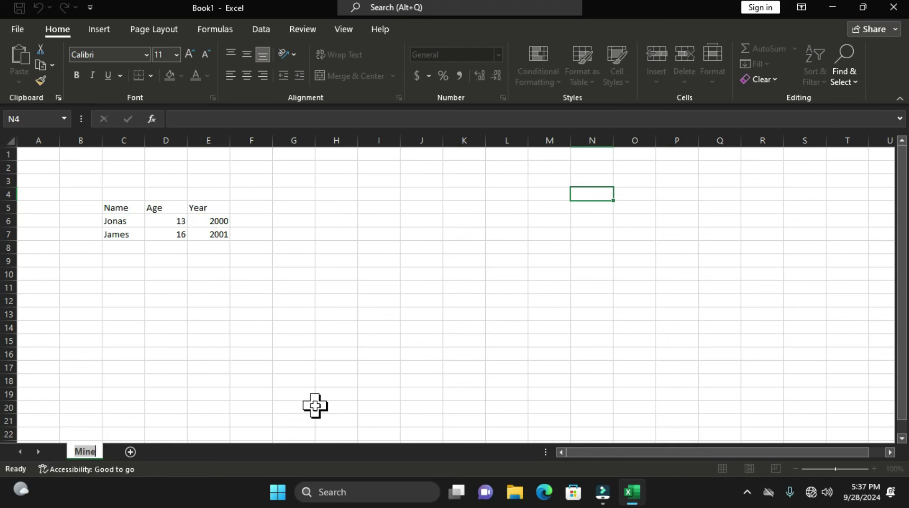
text(Banahene)
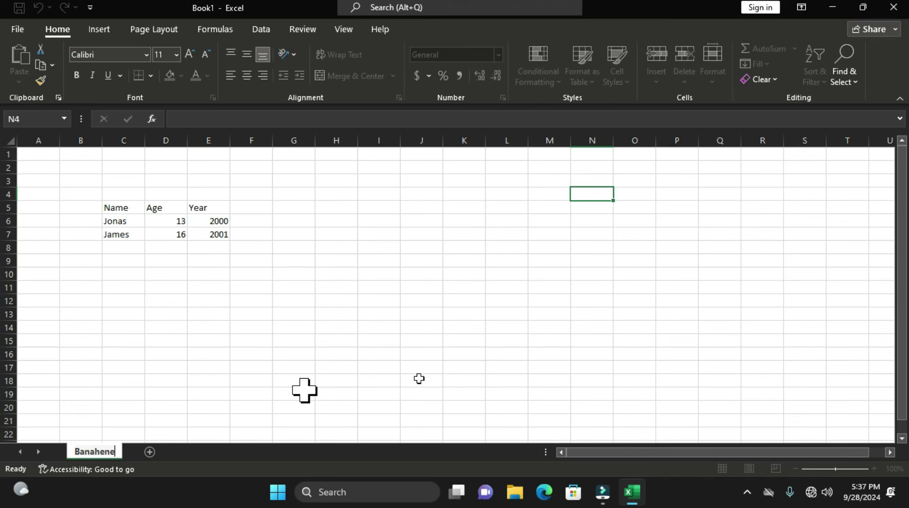
click(210, 250)
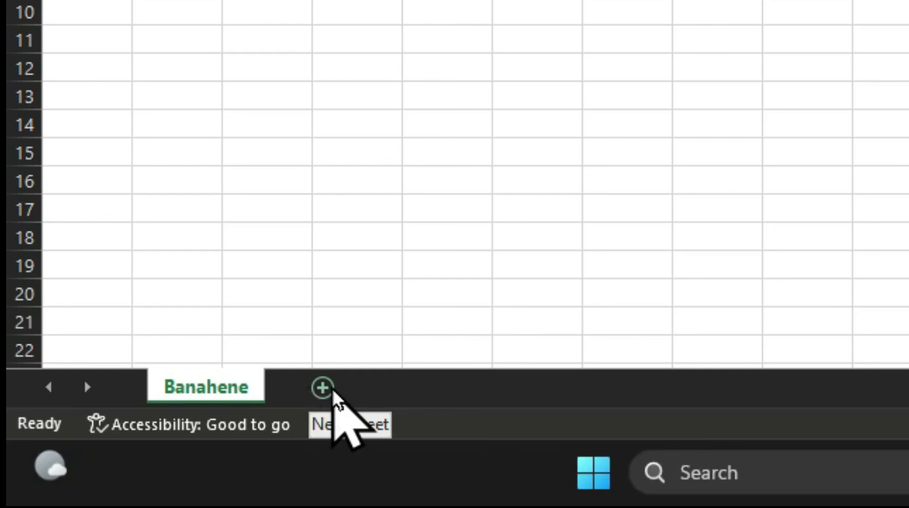
Add three blank sheets, Sheet2, Sheet3 and Sheet4, after the table sheet with the + button.
click(323, 387)
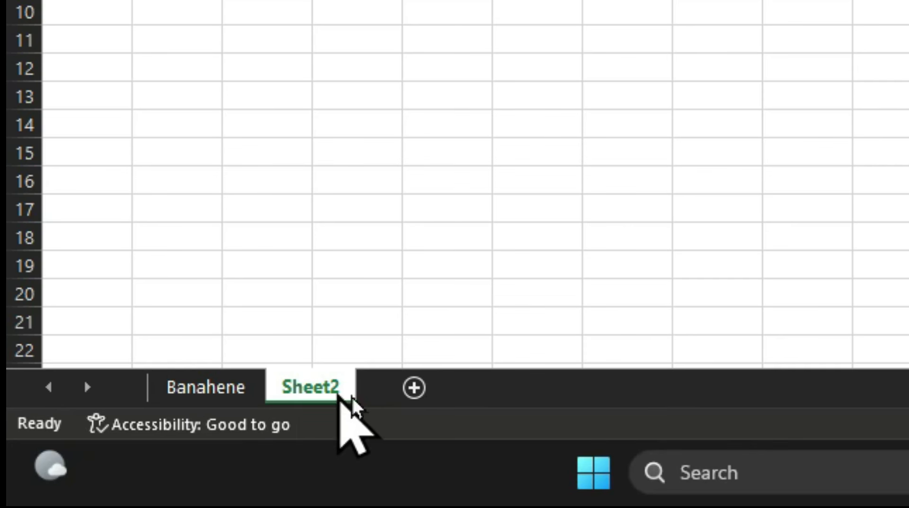
click(415, 389)
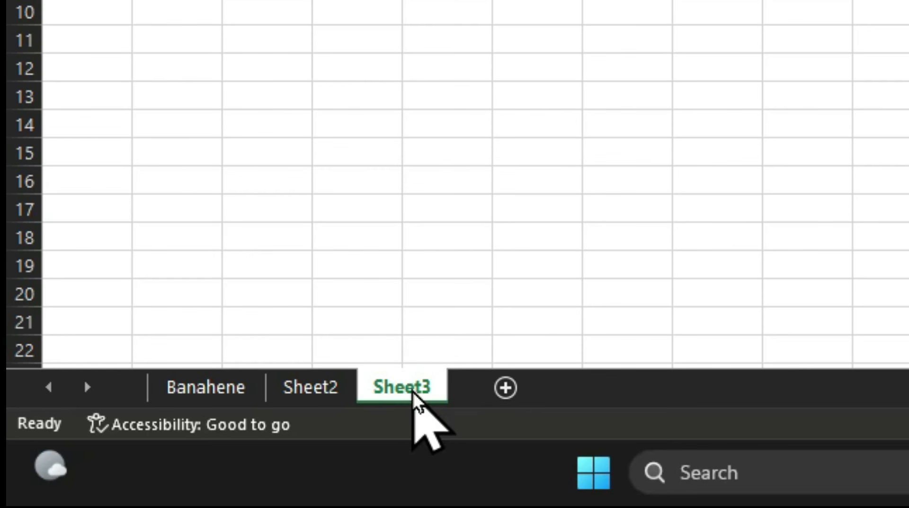
click(497, 390)
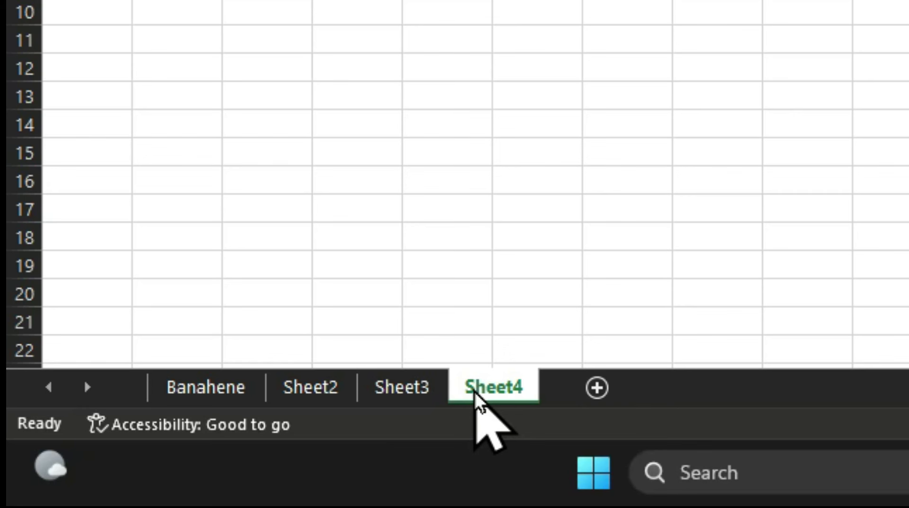
click(219, 391)
click(324, 393)
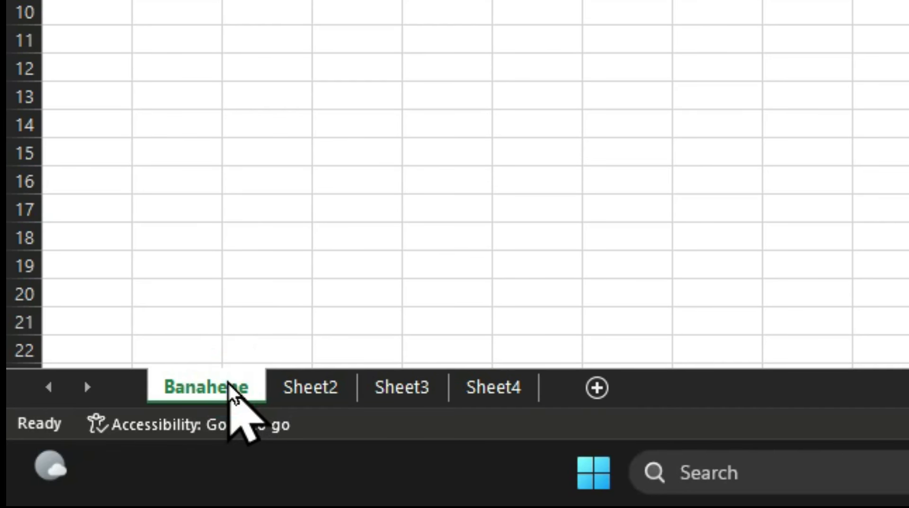
Insert a new worksheet, Sheet5, in front of Sheet2 via Home > Insert > Insert Sheet.
click(313, 388)
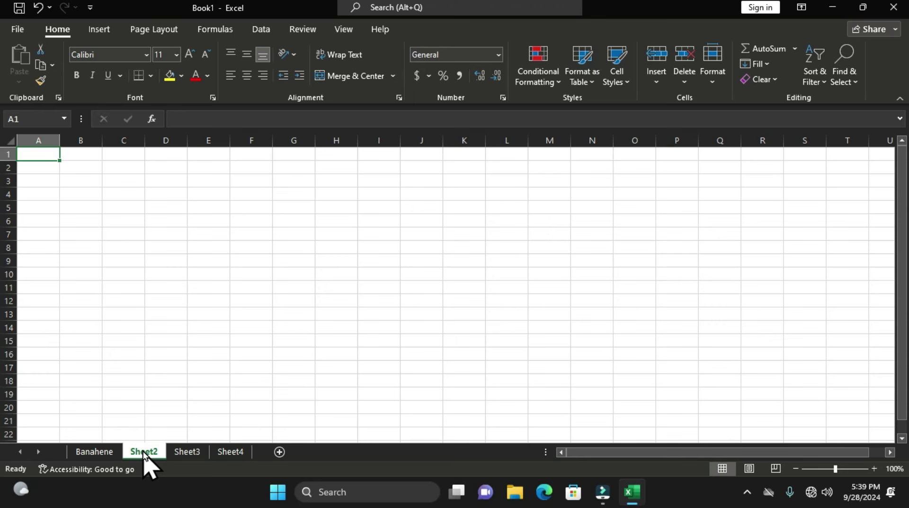
click(61, 29)
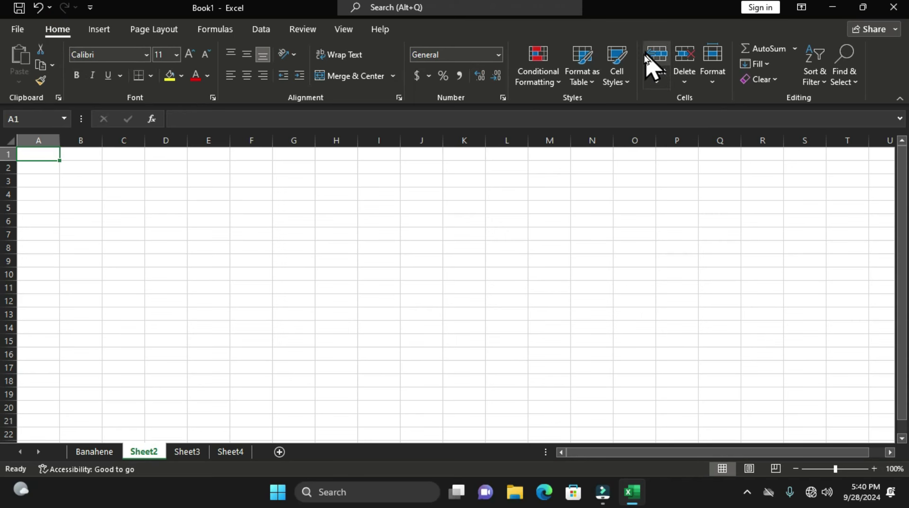
click(659, 86)
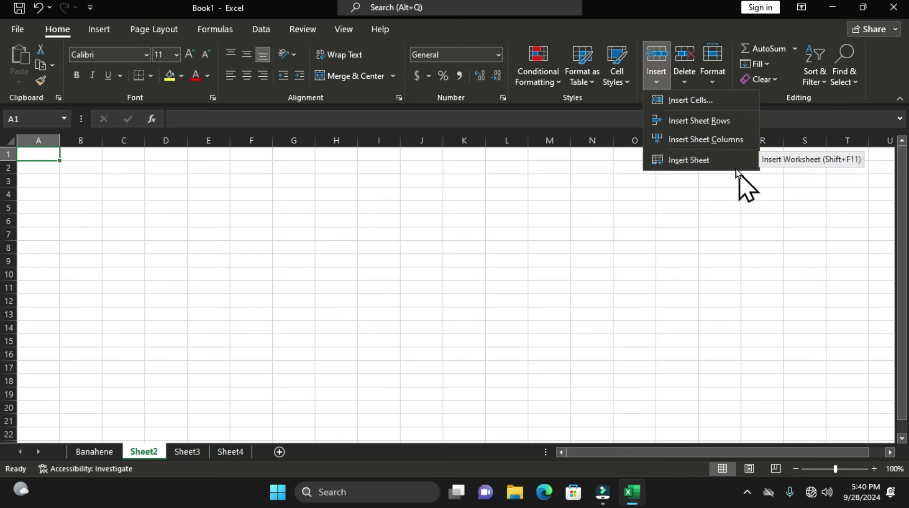
click(725, 159)
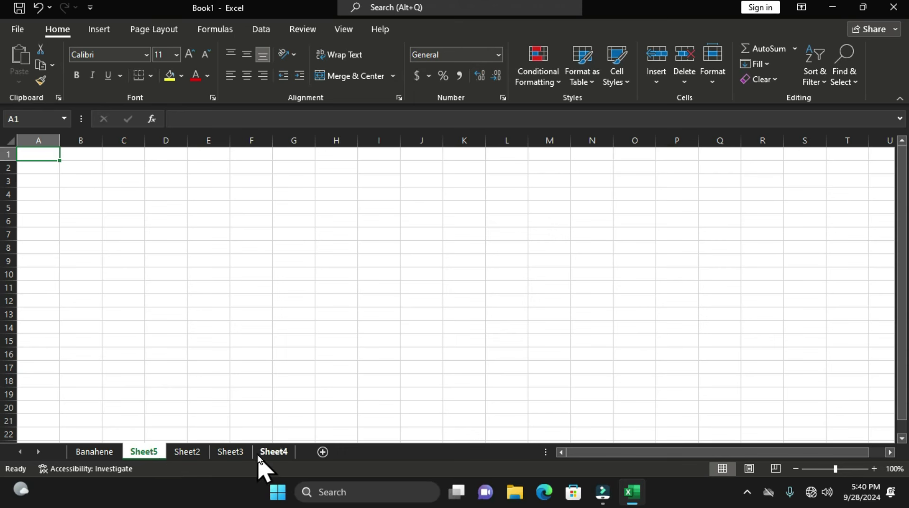
Insert another worksheet, Sheet6, in front of Sheet4 the same way.
click(277, 453)
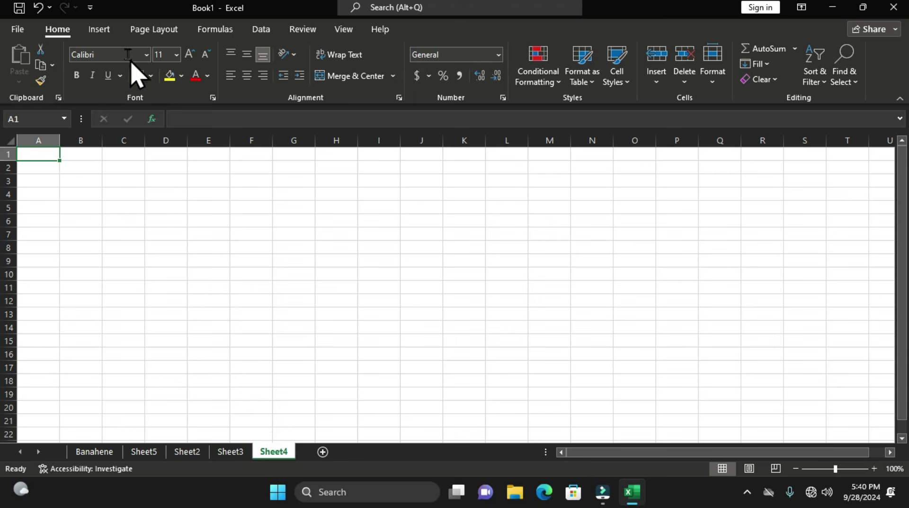
click(64, 29)
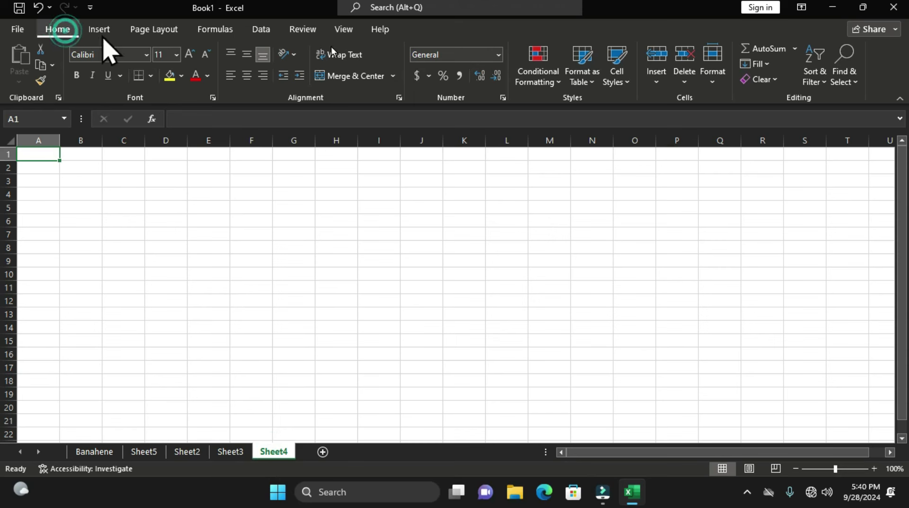
click(659, 81)
click(689, 161)
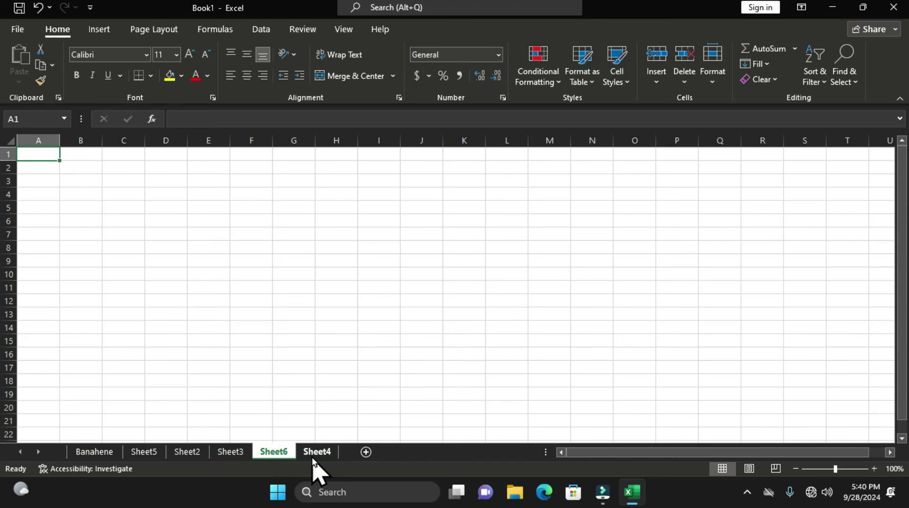
Insert a blank worksheet, Sheet7, before Sheet6 through the tab's Insert dialog.
right_click(262, 454)
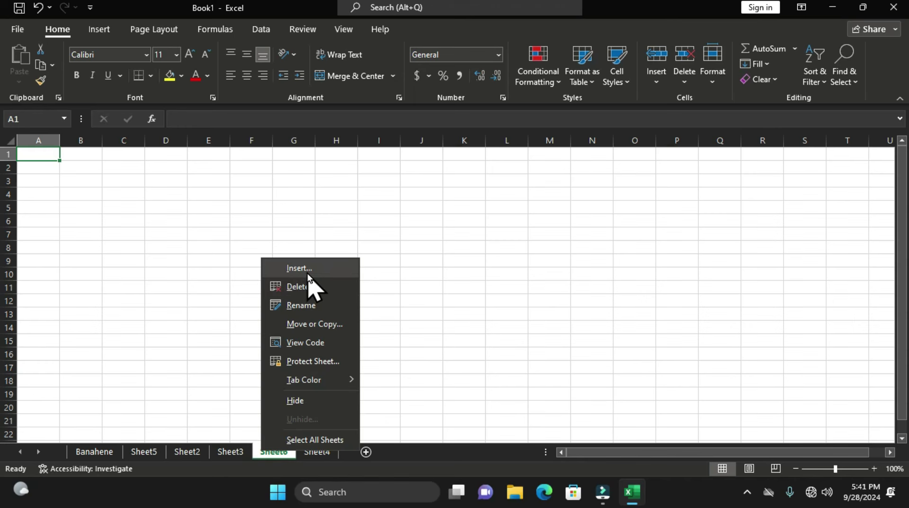
click(326, 266)
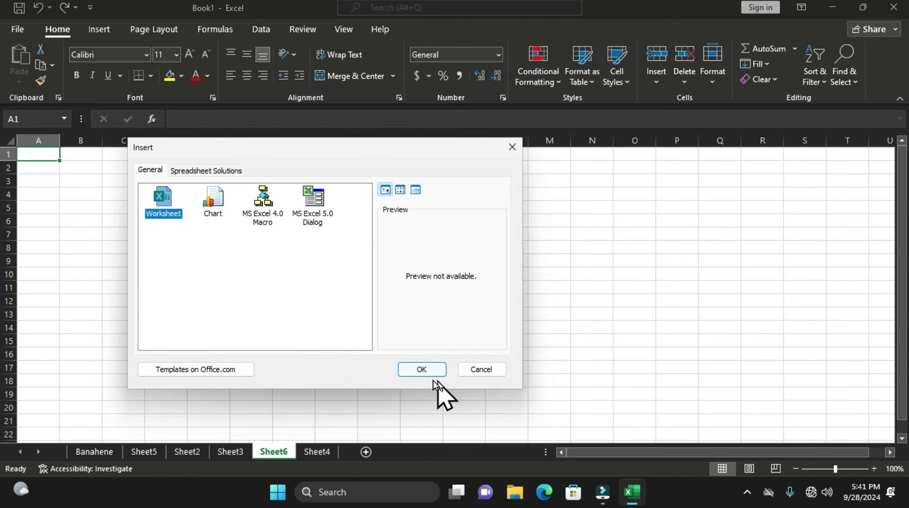
click(420, 369)
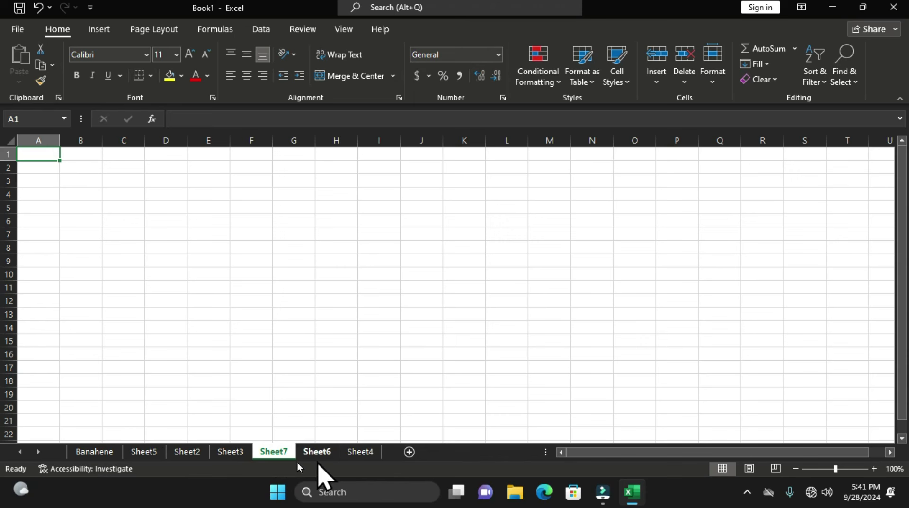
Add blank Sheet8 before Banahene and Sheet9 between Sheet3 and Sheet7 using Shift+F11.
click(105, 453)
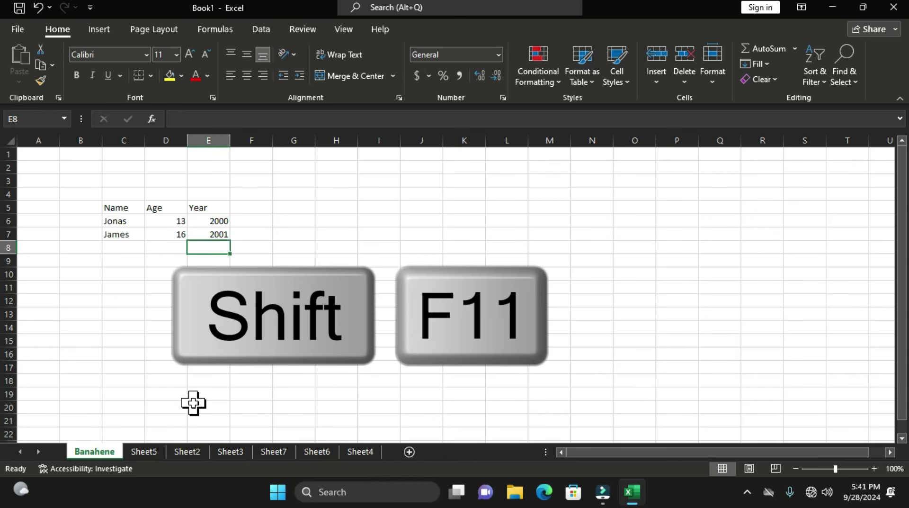
key(shift+F11)
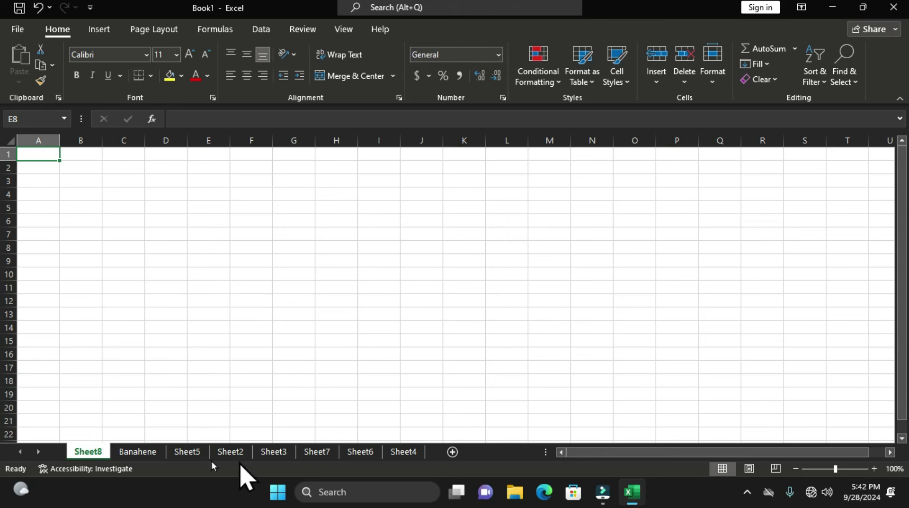
click(272, 452)
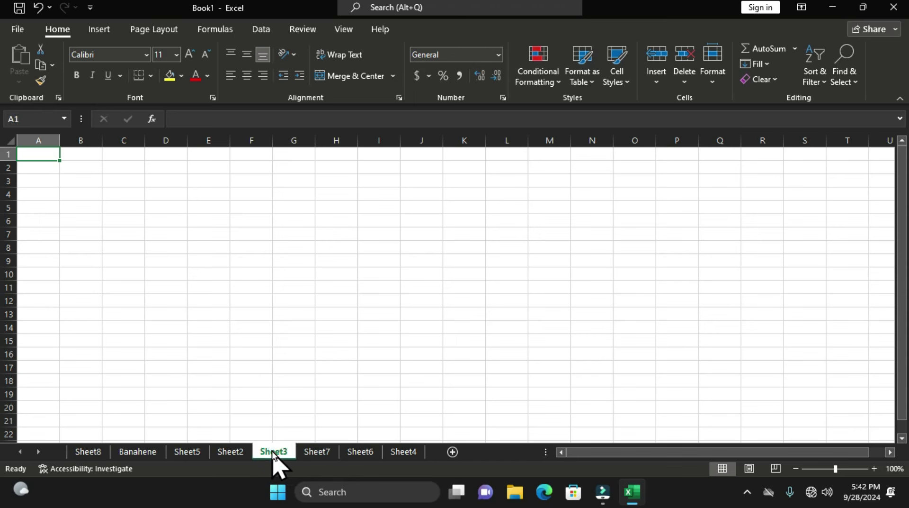
click(325, 450)
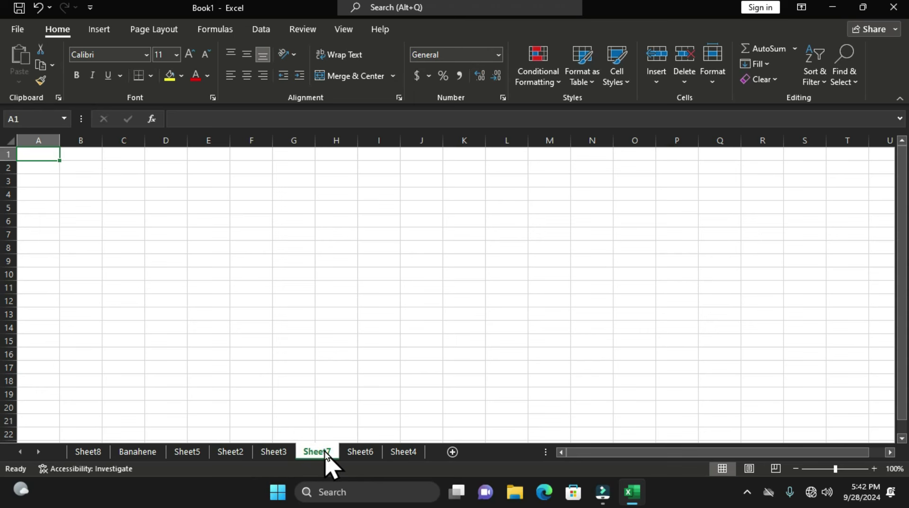
key(shift+F11)
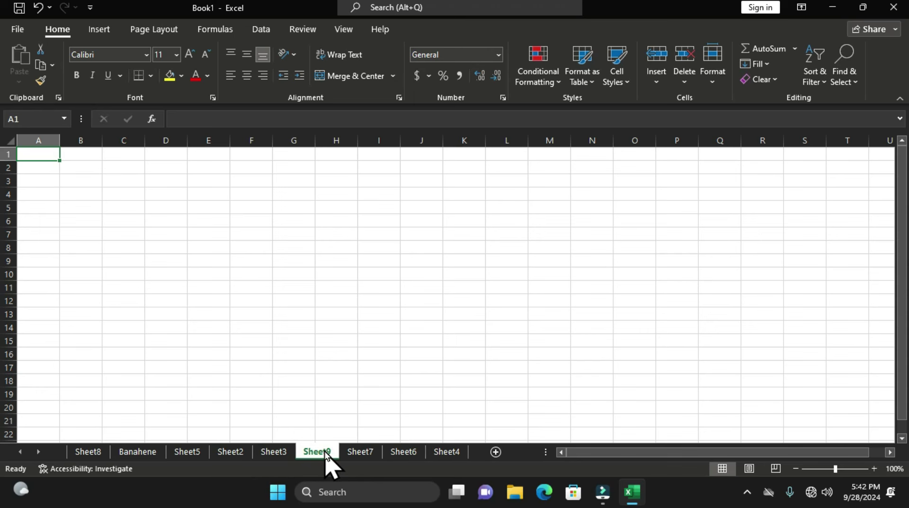
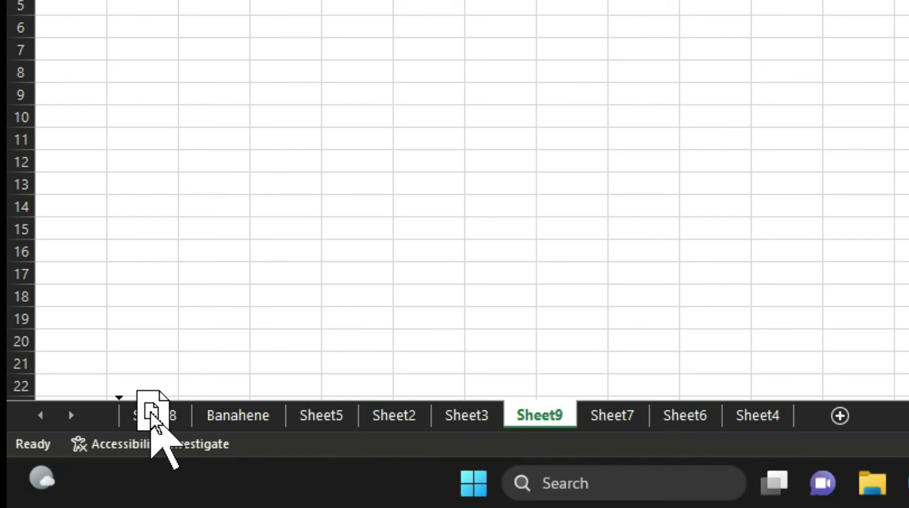
Drag Sheet9 to the front of the tabs and Sheet4 to second place after it.
drag(150, 411, 152, 414)
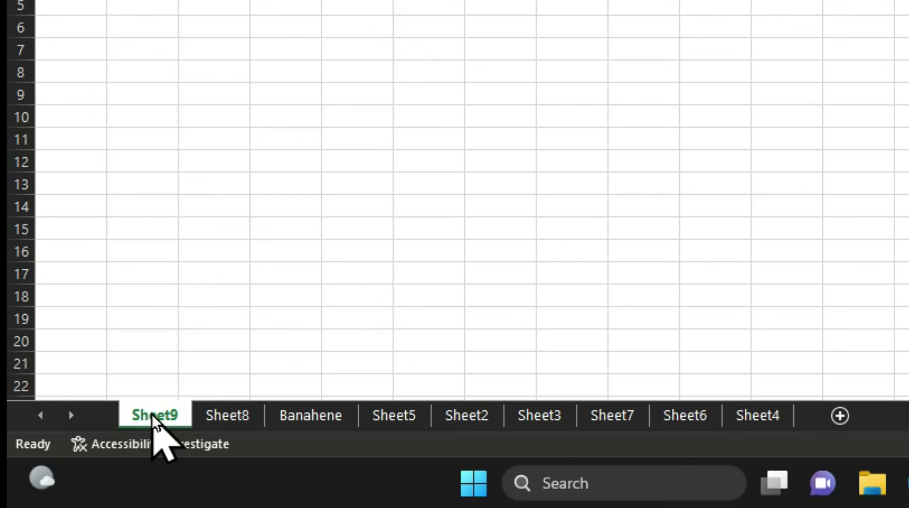
click(760, 412)
mouse_move(761, 413)
mouse_down()
mouse_move(298, 385)
mouse_move(199, 393)
mouse_move(218, 397)
mouse_up()
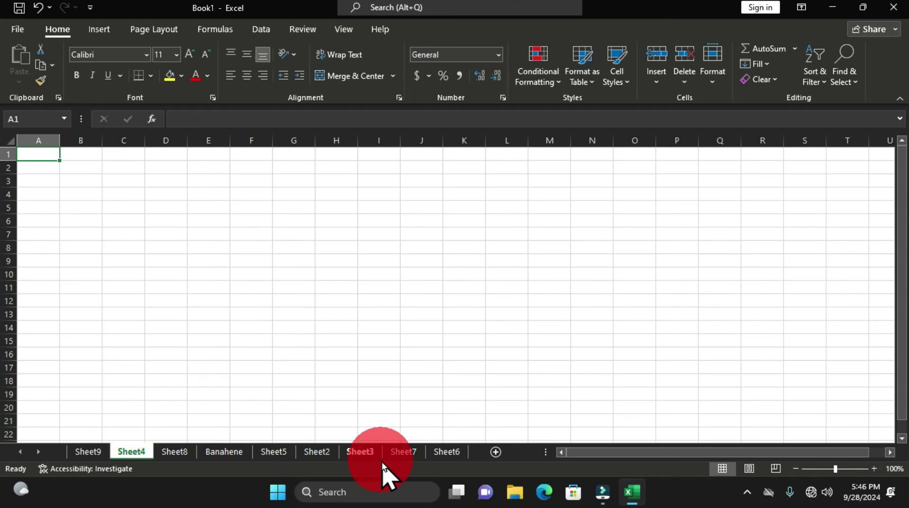
Use Move or Copy to place Sheet4 before Sheet3, right after Sheet2.
right_click(136, 454)
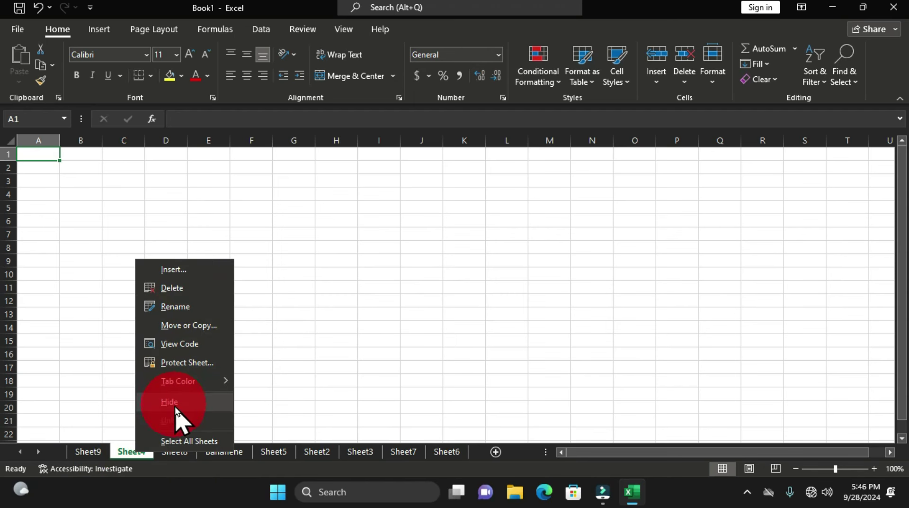
click(223, 326)
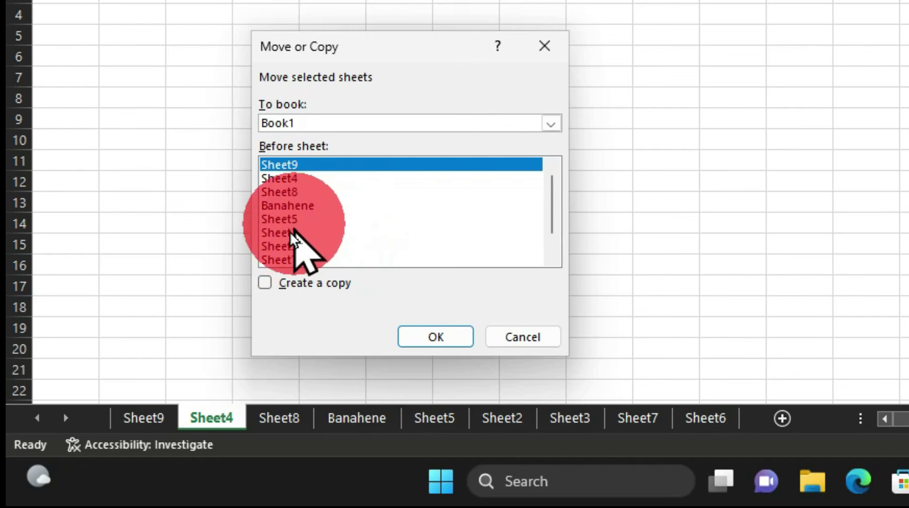
click(299, 246)
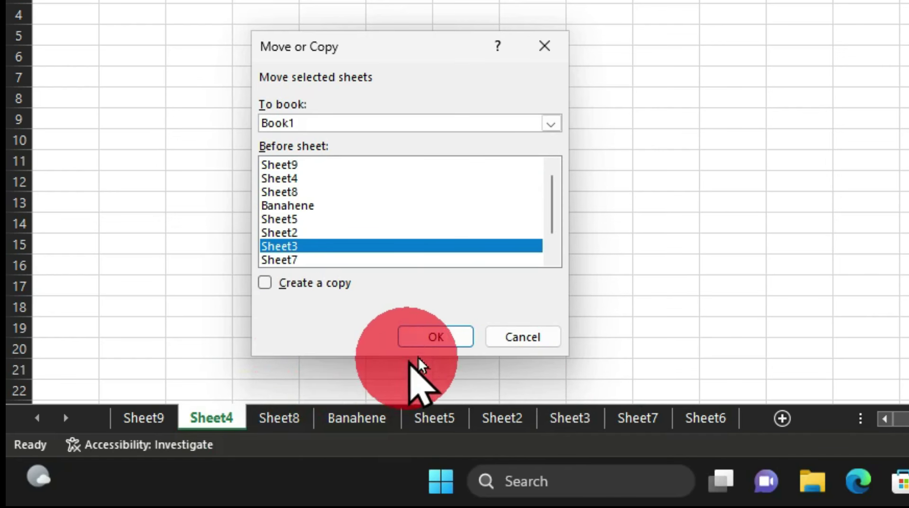
click(435, 337)
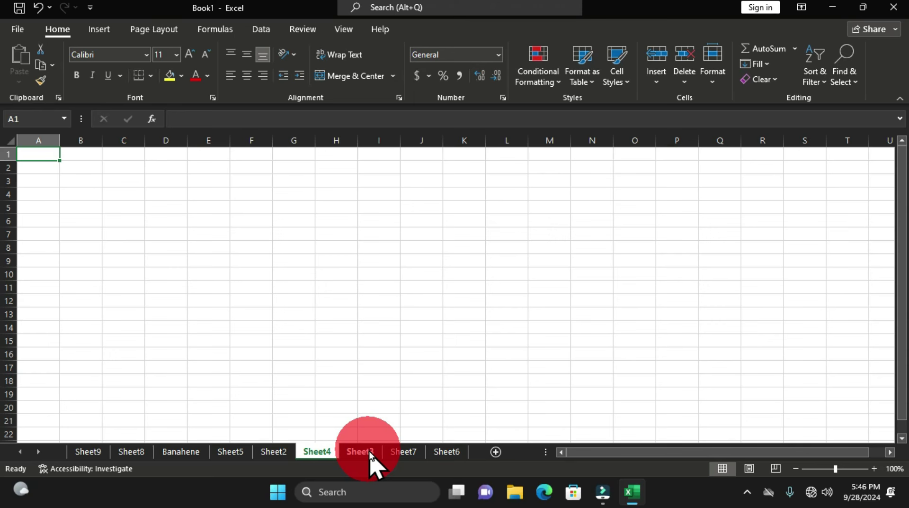
Use Move or Copy to place the Banahene data sheet before Sheet6.
right_click(192, 454)
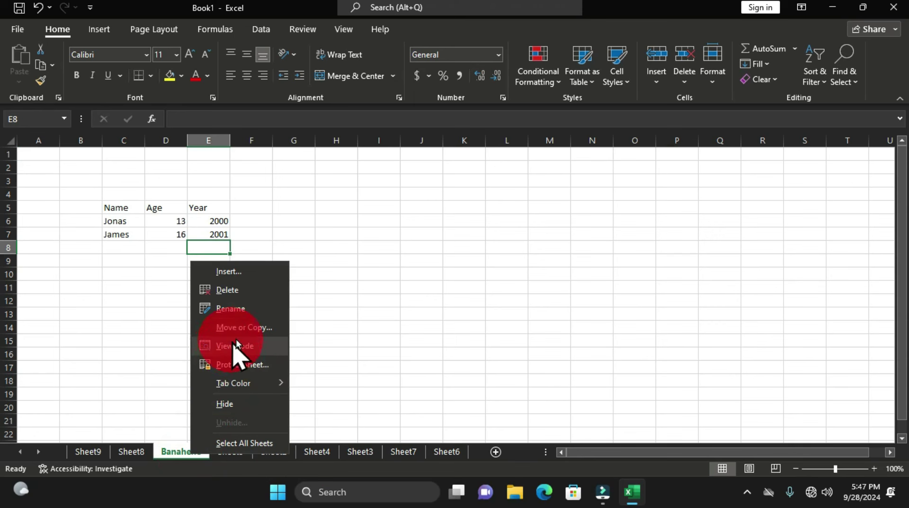
click(244, 328)
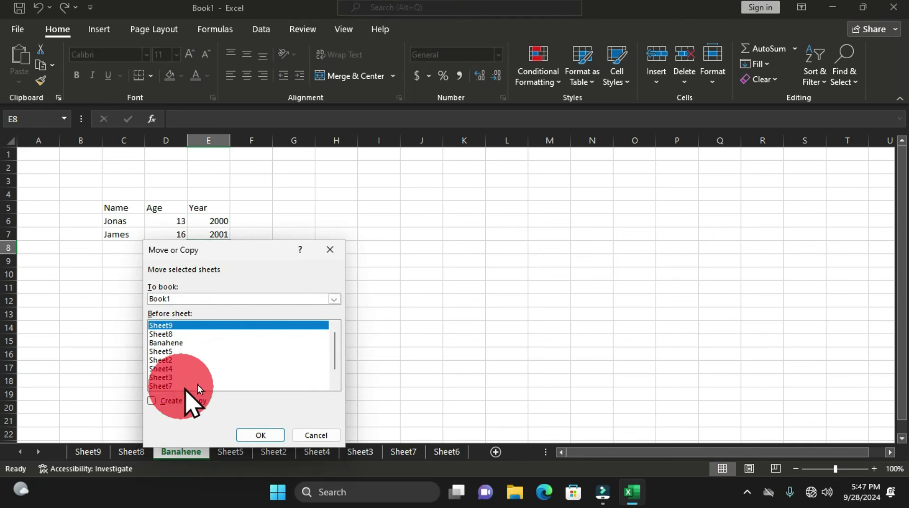
scroll(199, 379, down, 1)
click(172, 377)
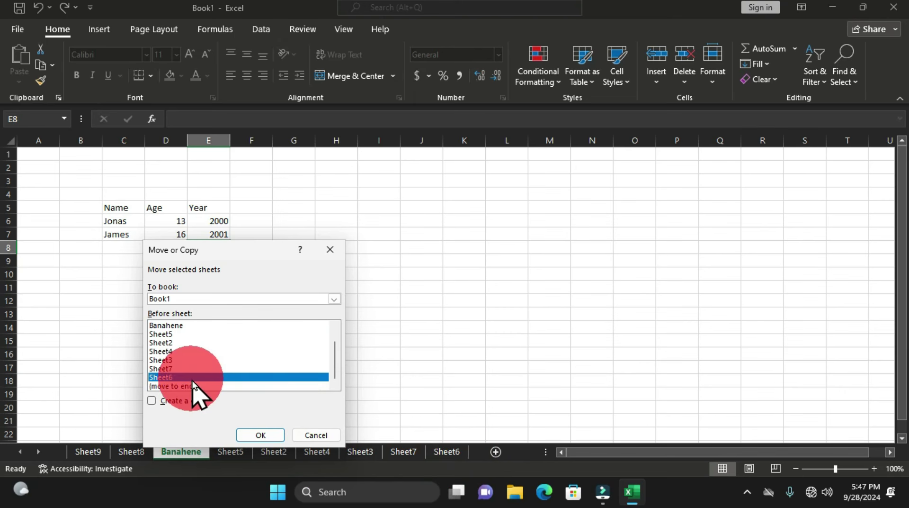
click(262, 435)
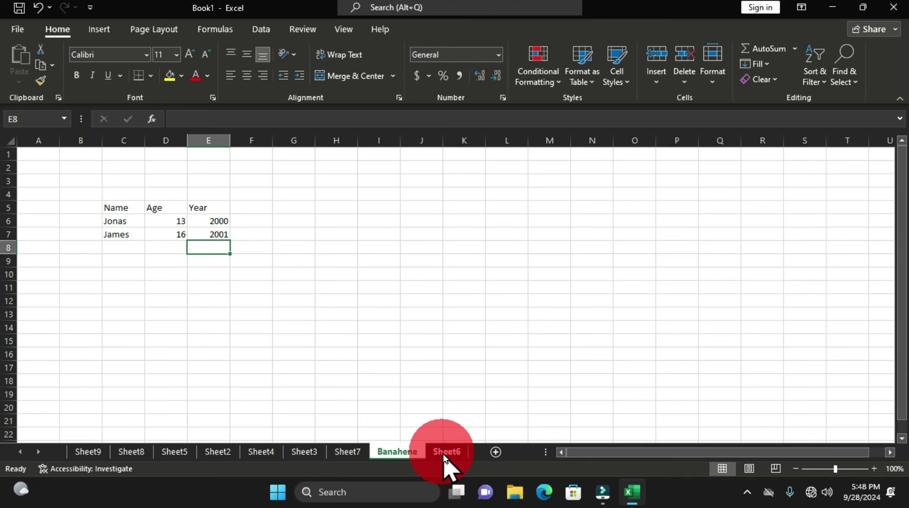
Step through the tabs from Sheet6 to Sheet9, ending on the Banahene data sheet.
click(446, 453)
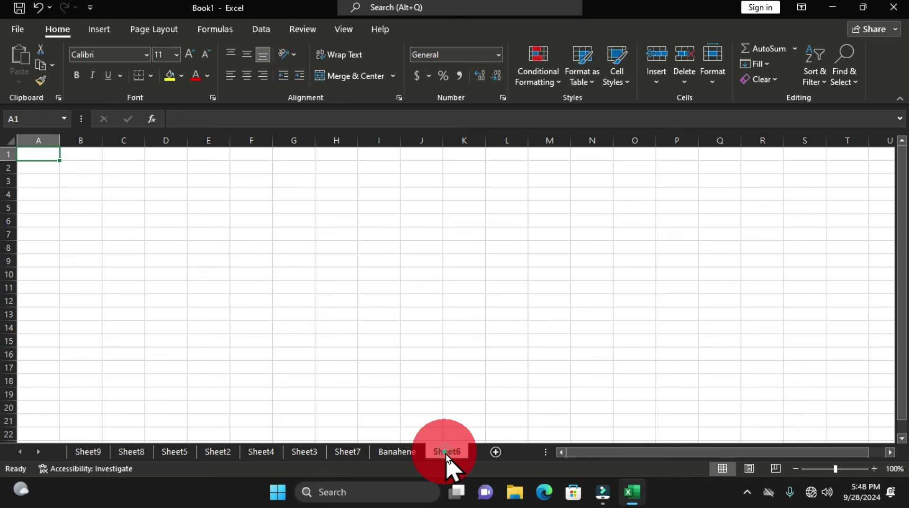
click(350, 450)
click(315, 454)
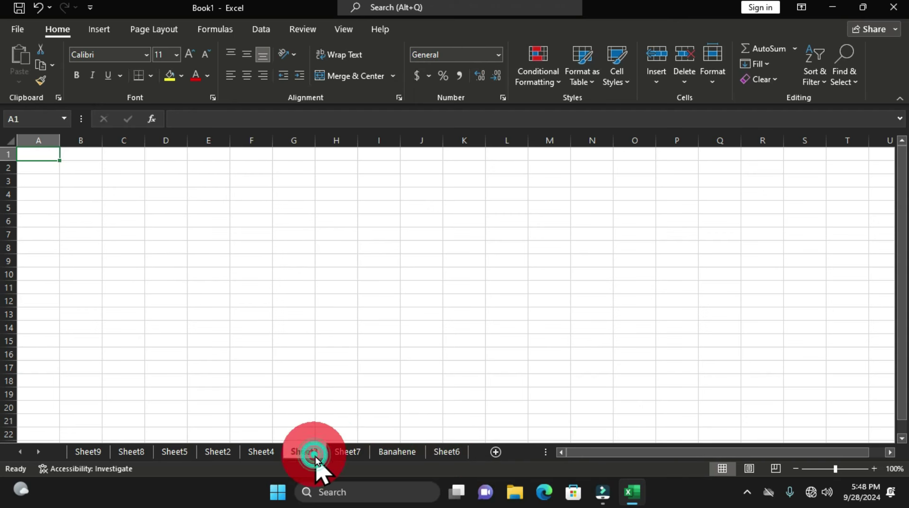
click(263, 451)
click(215, 451)
click(183, 451)
click(135, 452)
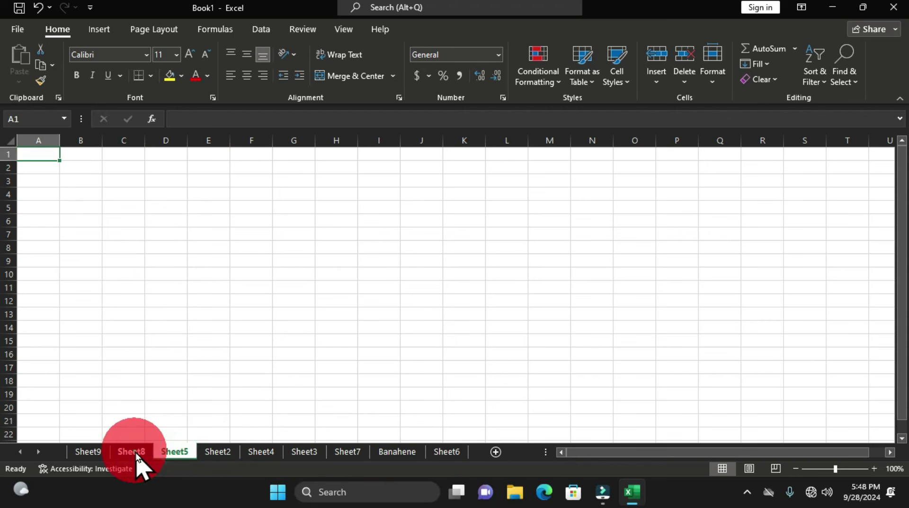
click(97, 453)
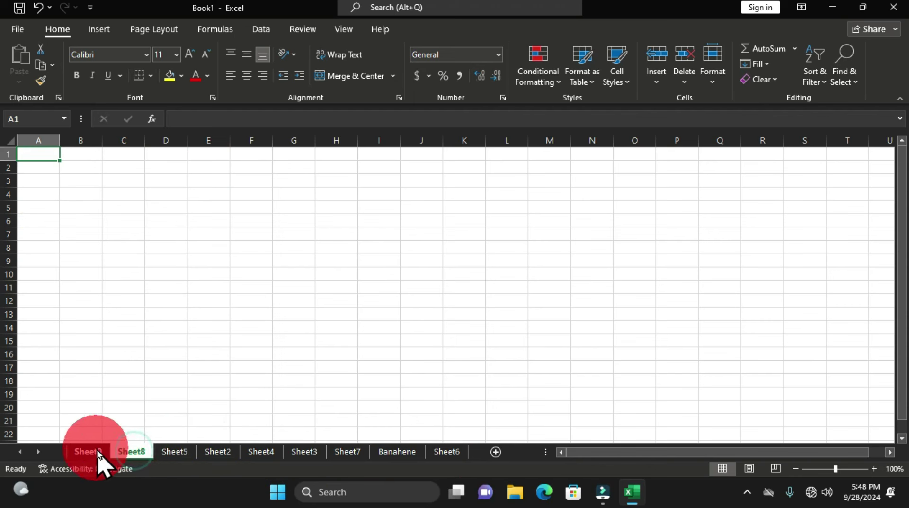
click(396, 453)
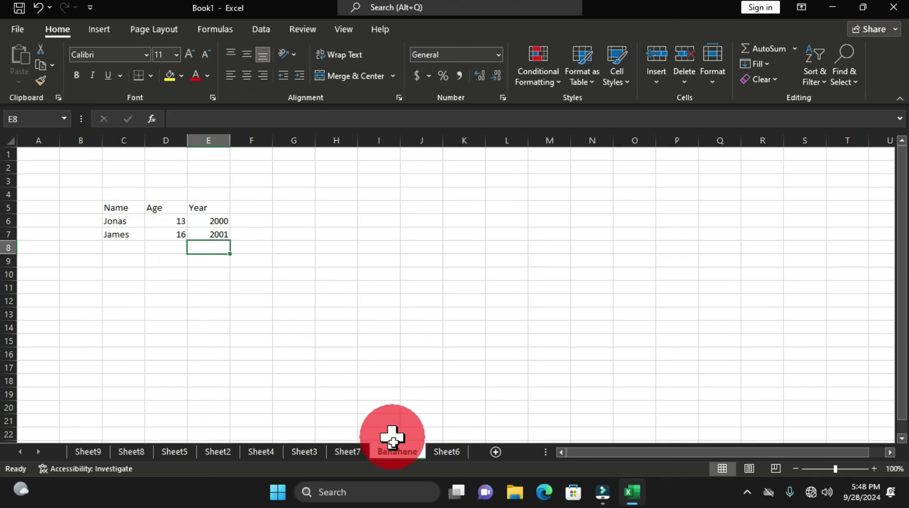
Ctrl-drag the Banahene tab to create a copy between Sheet2 and Sheet4.
key(ctrl)
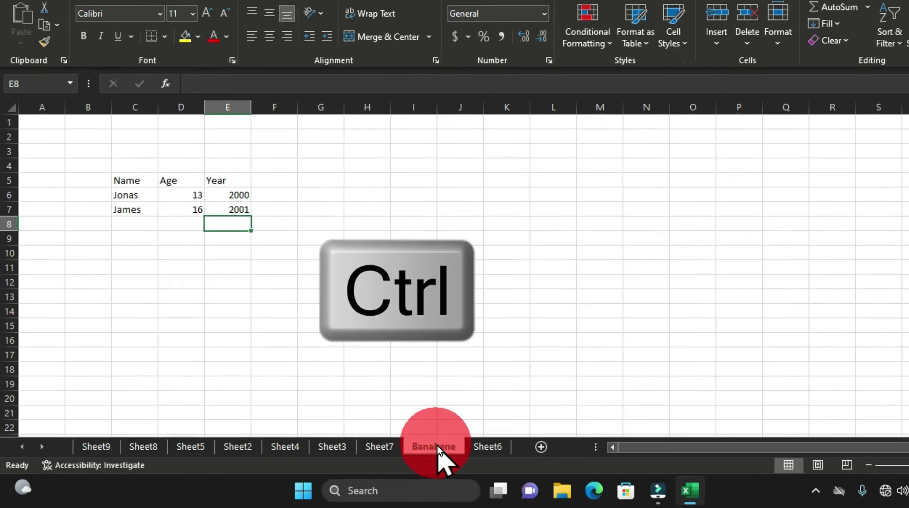
drag(402, 454, 381, 453)
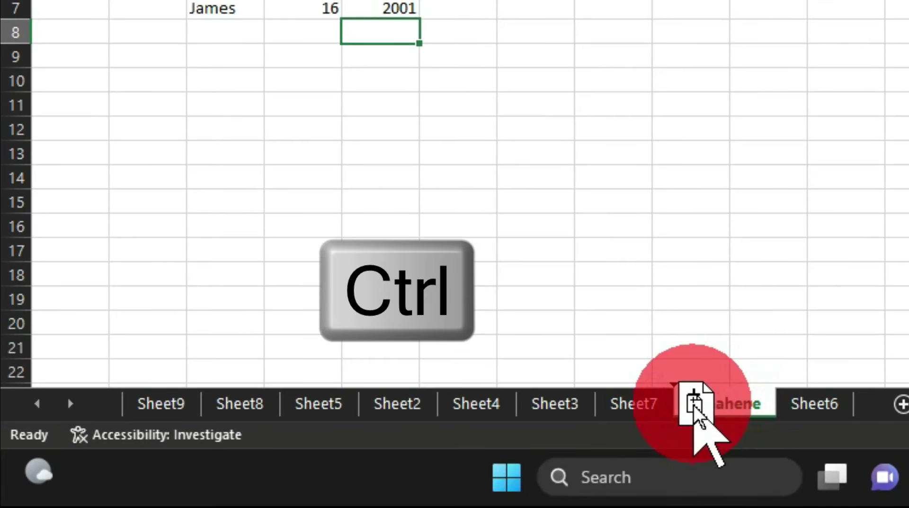
drag(695, 405, 480, 388)
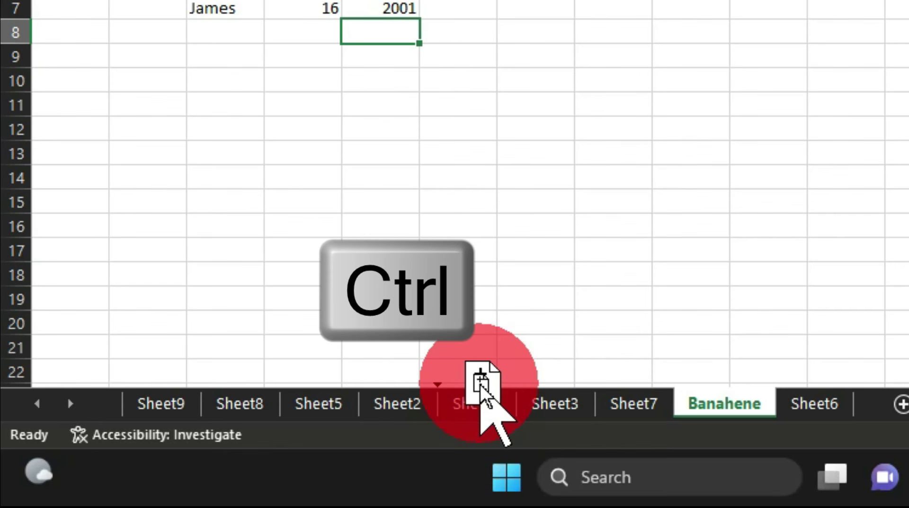
drag(480, 389, 479, 385)
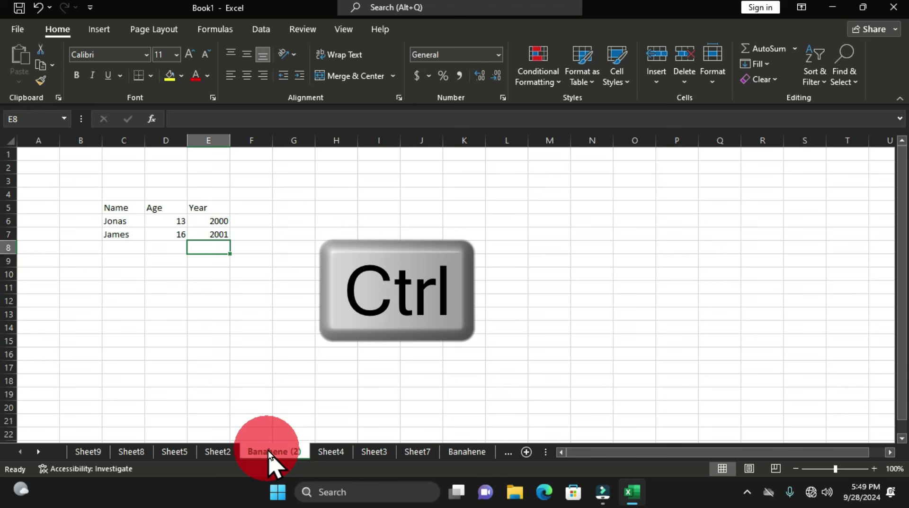
mouse_move(268, 450)
mouse_down()
mouse_move(319, 454)
mouse_move(264, 443)
mouse_move(269, 451)
mouse_up()
ctrl+click(469, 452)
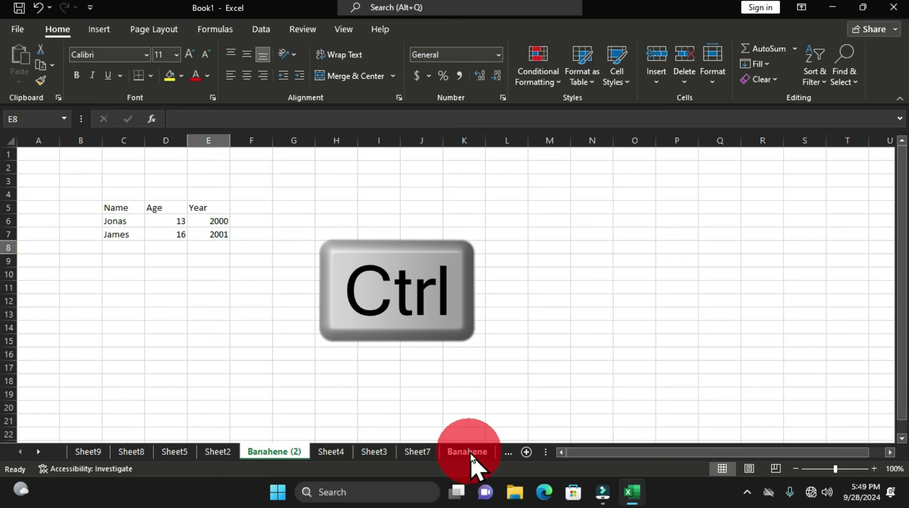
click(281, 453)
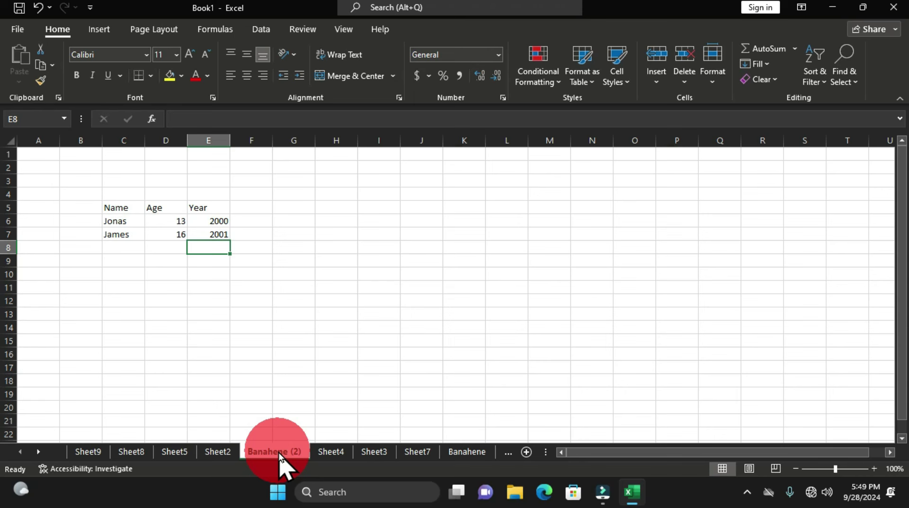
Rename the Banahene (2) sheet to Owusu.
right_click(279, 452)
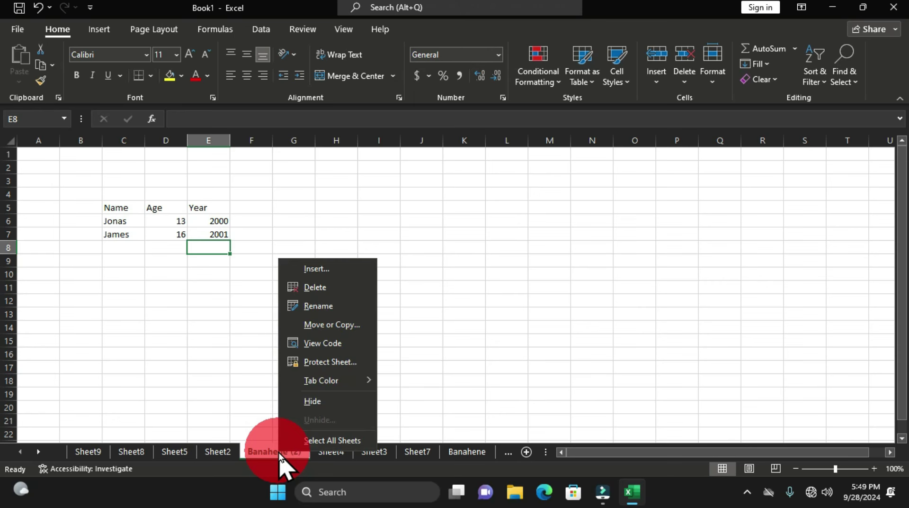
click(341, 307)
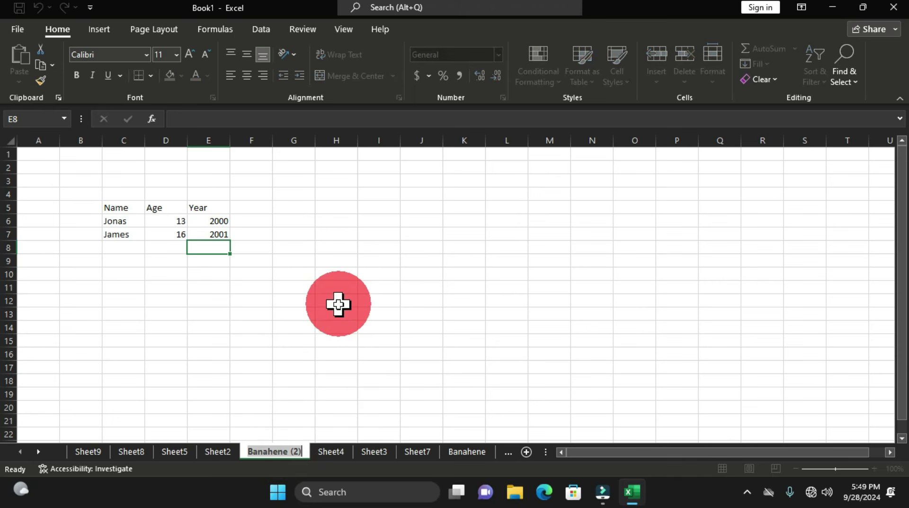
text(Owusu)
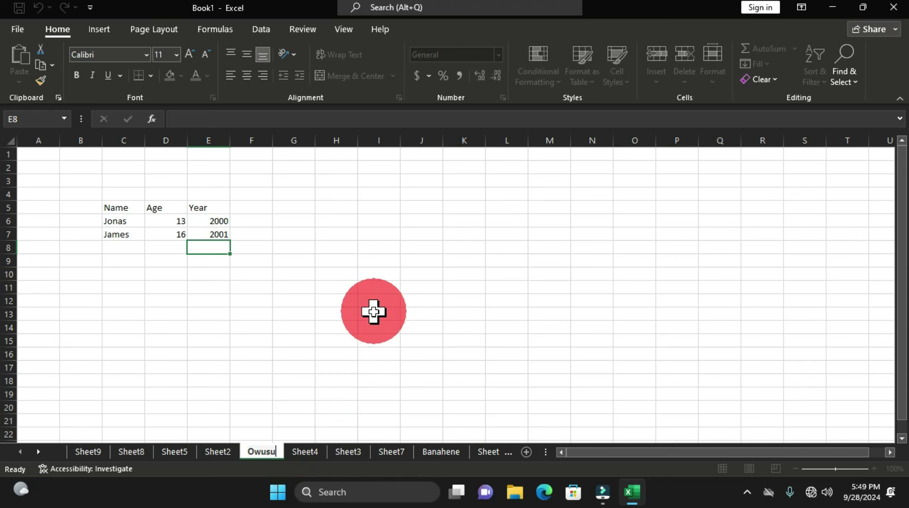
key(Return)
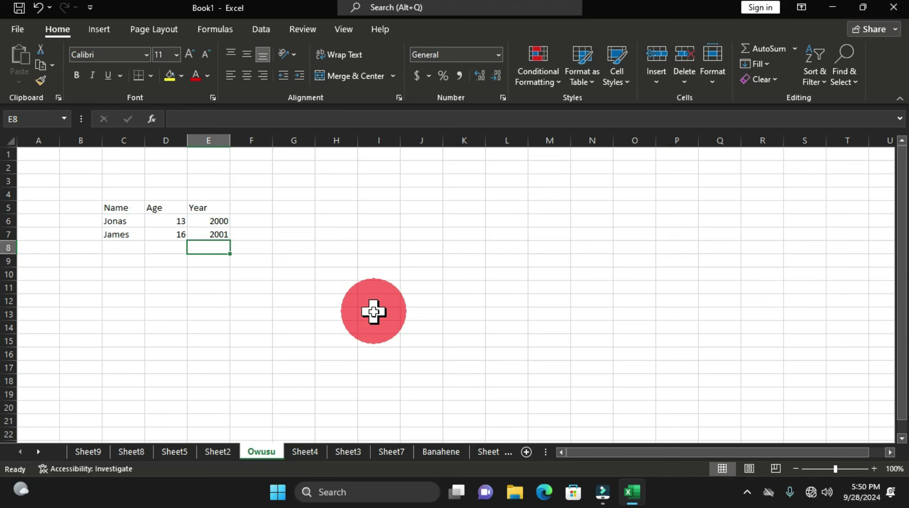
Duplicate the Owusu sheet with Create a copy, placing it ahead of Sheet9.
right_click(262, 450)
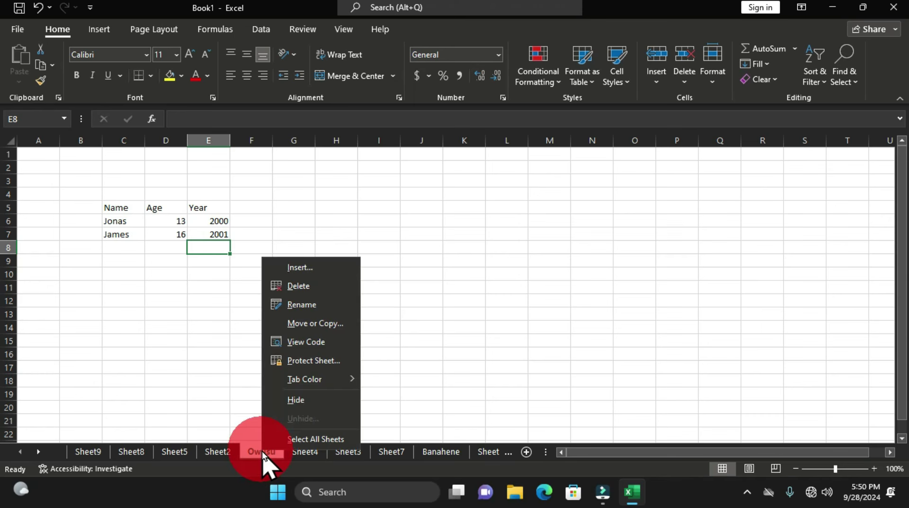
click(340, 327)
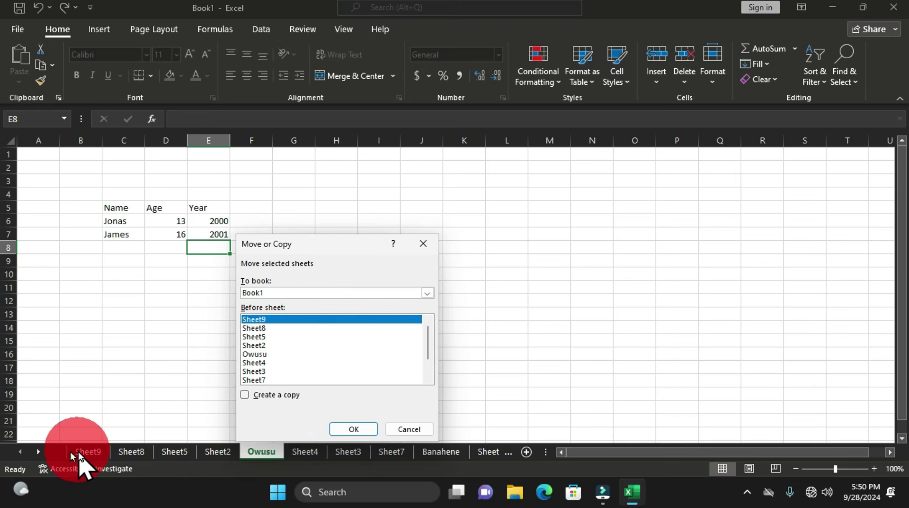
drag(308, 243, 289, 237)
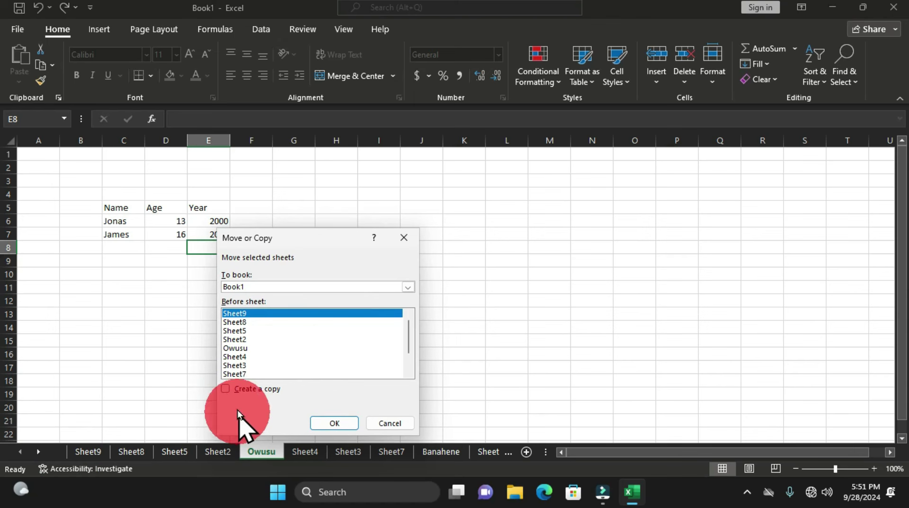
click(226, 389)
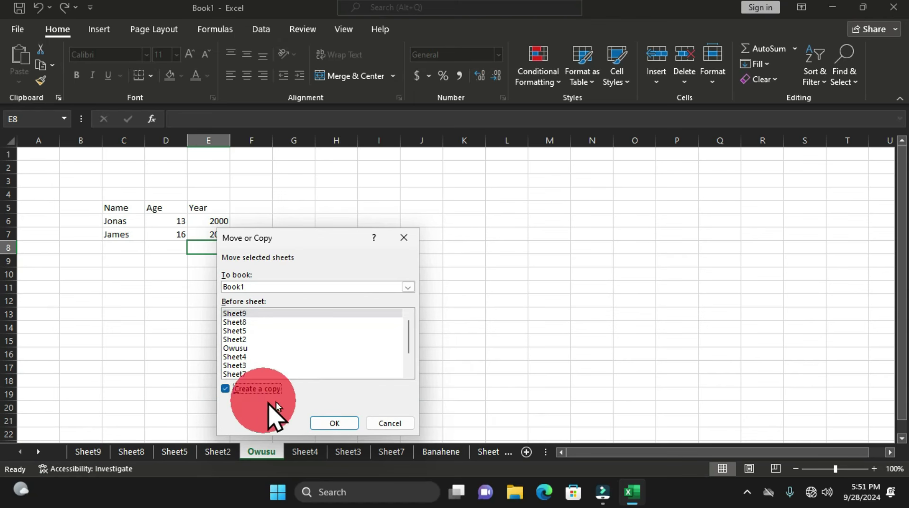
click(350, 429)
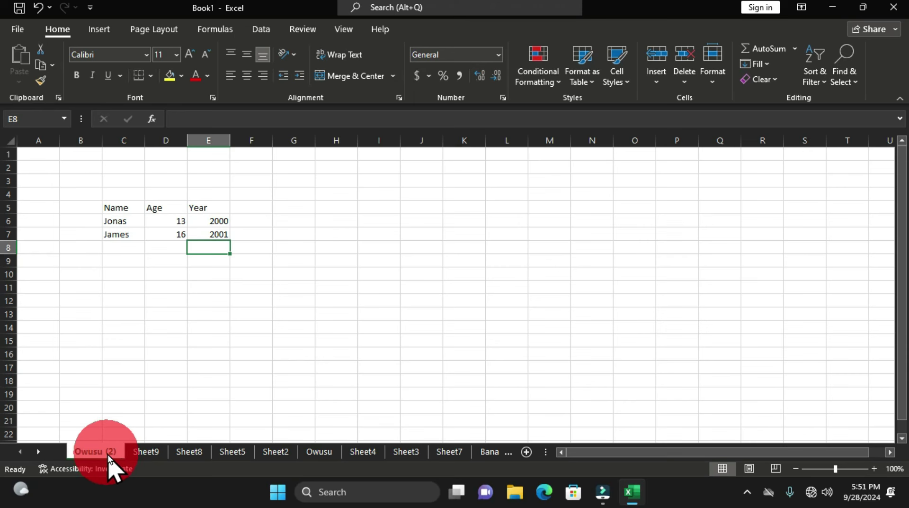
Rename the Owusu (2) tab to Tutorial, fixing the stray semicolon typo.
double_click(115, 452)
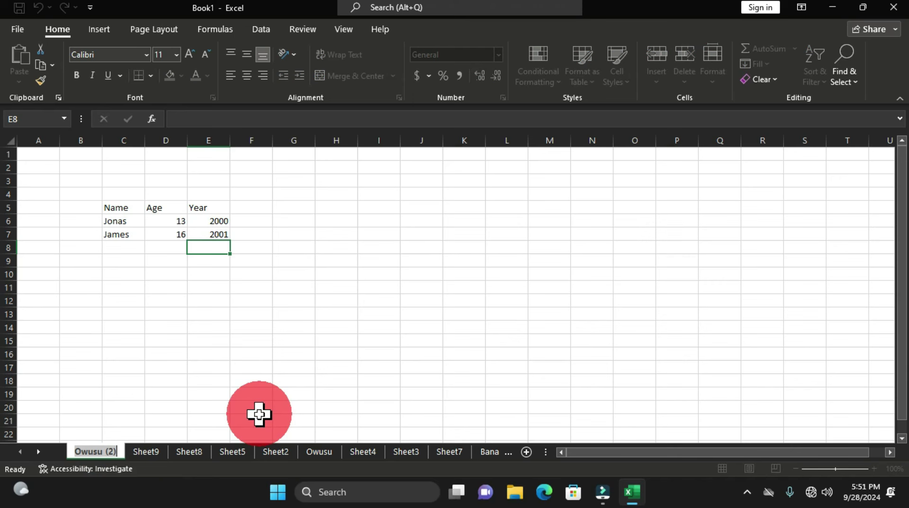
text(Tutori)
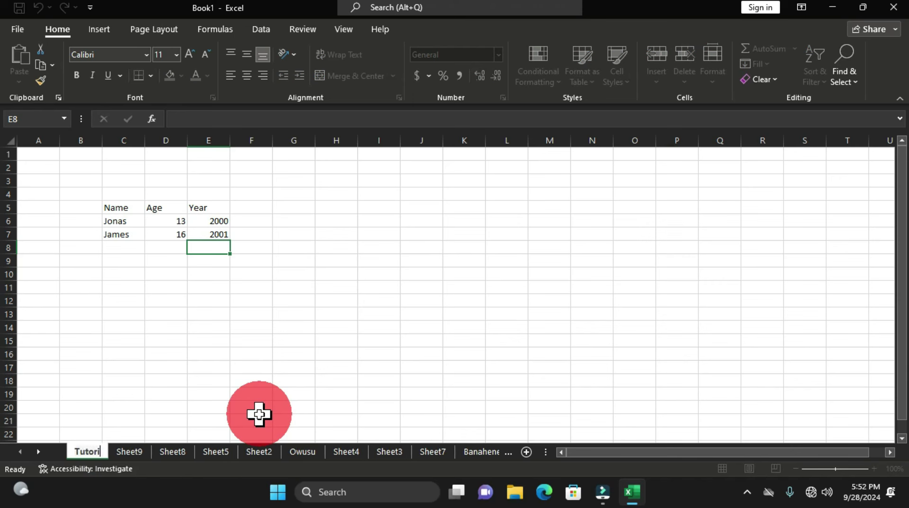
text(a;)
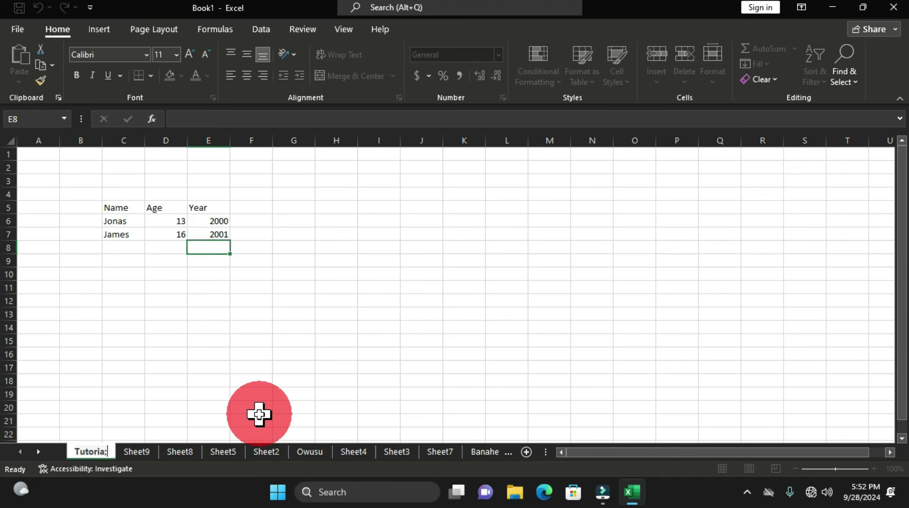
key(BackSpace)
text(l)
click(434, 245)
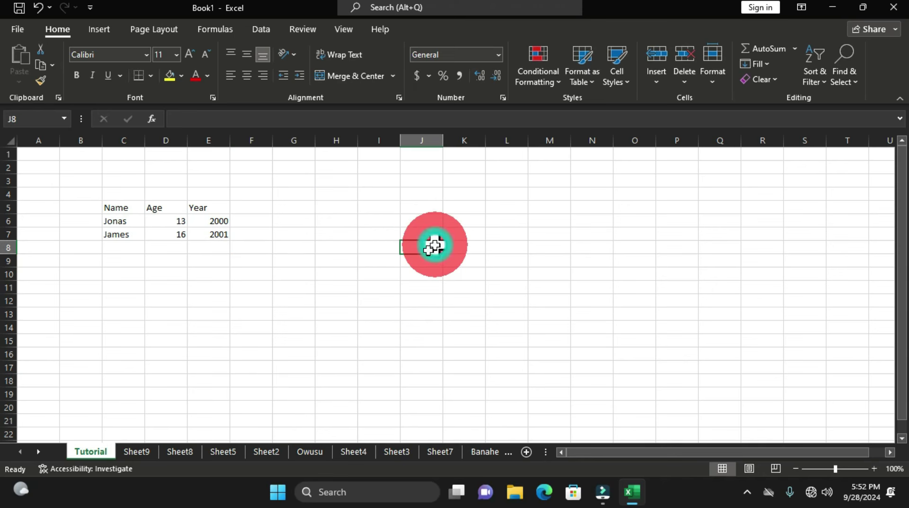
click(98, 454)
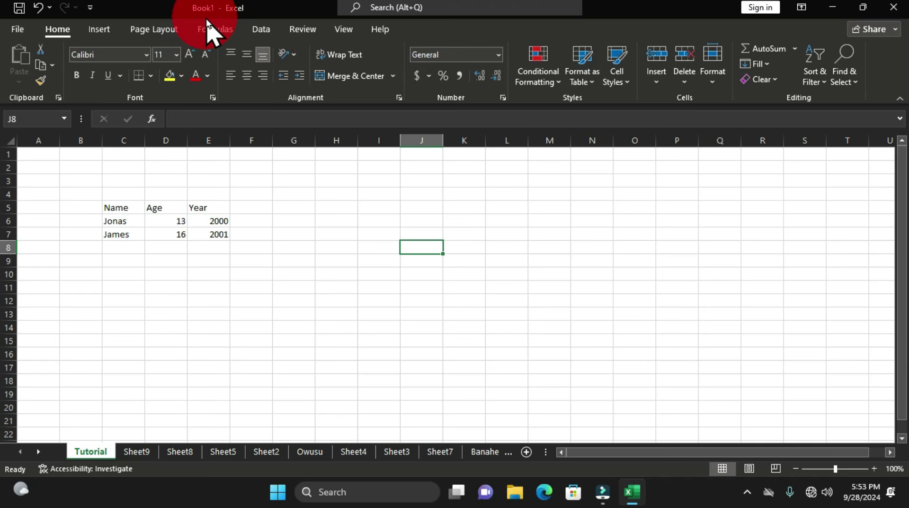
Create blank workbook Book4, then switch back to Book1 with Alt+Tab.
click(19, 31)
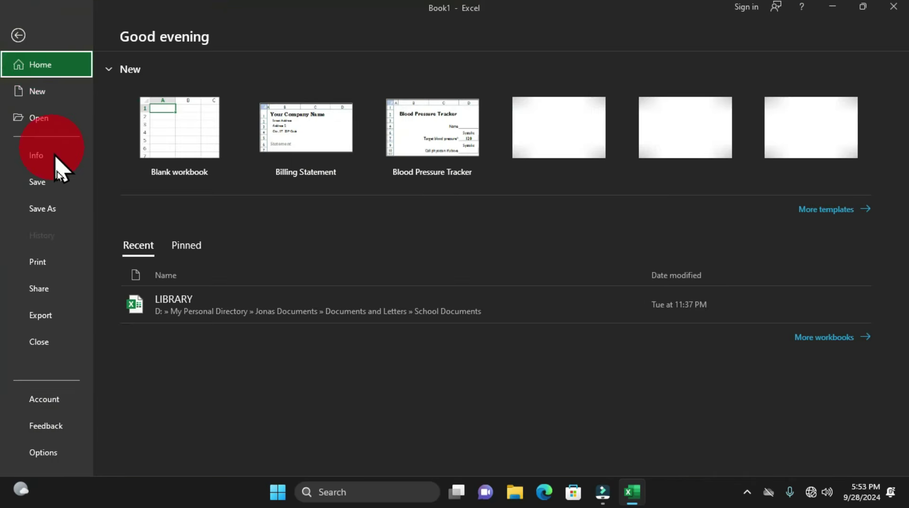
click(180, 142)
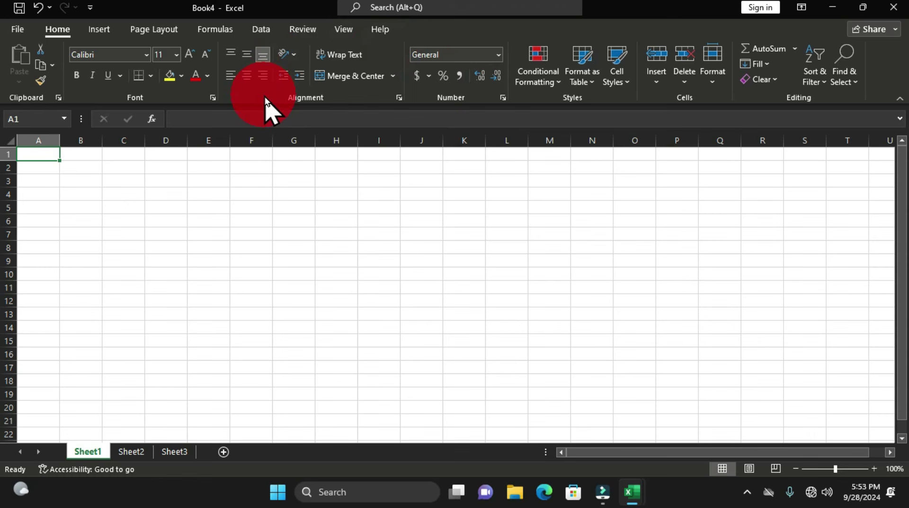
key(alt+Tab)
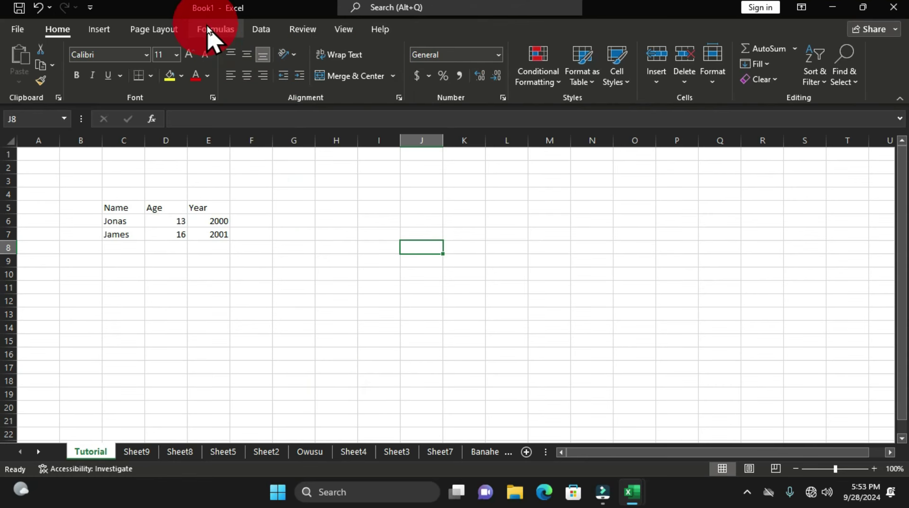
Copy the Tutorial sheet into Book4 before Sheet2, keeping the original in Book1.
right_click(96, 453)
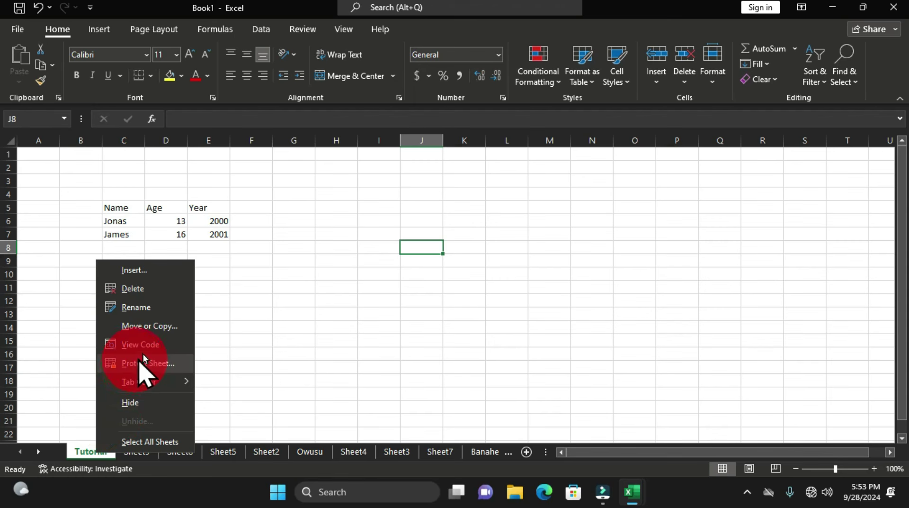
click(127, 326)
drag(109, 242, 379, 211)
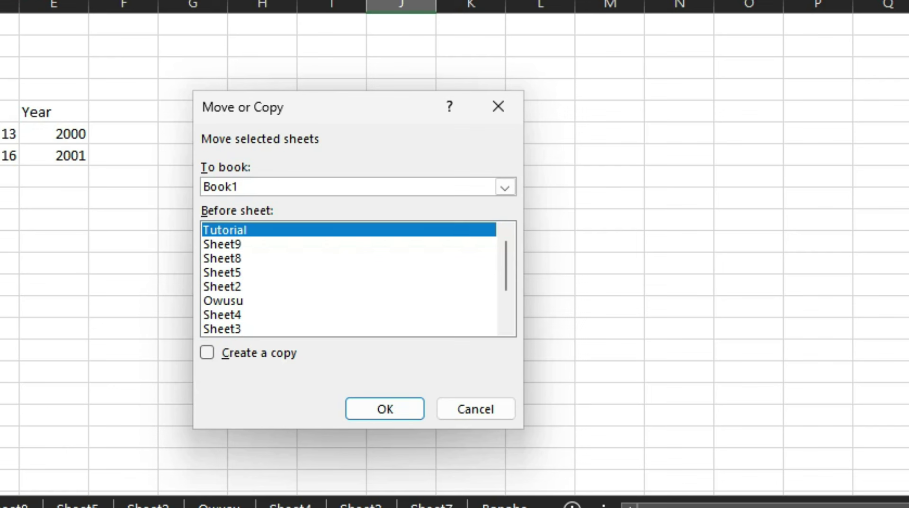
click(510, 189)
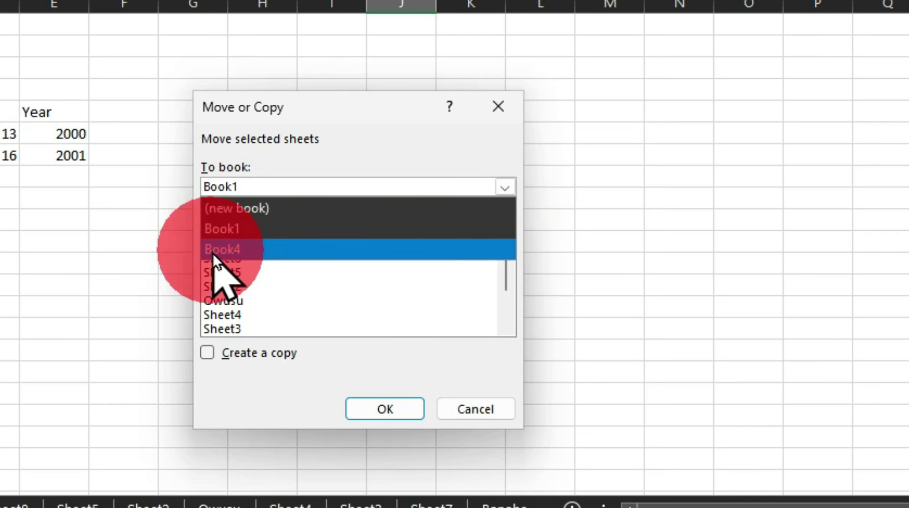
click(475, 251)
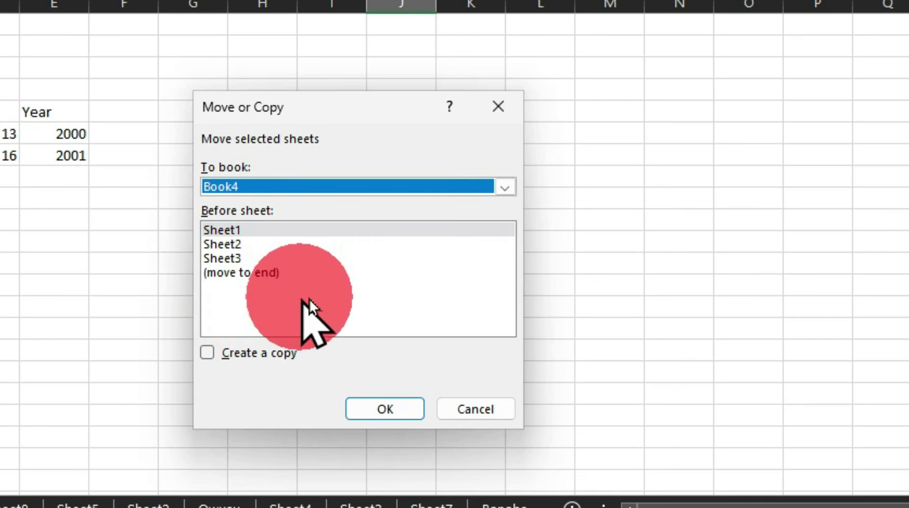
click(209, 359)
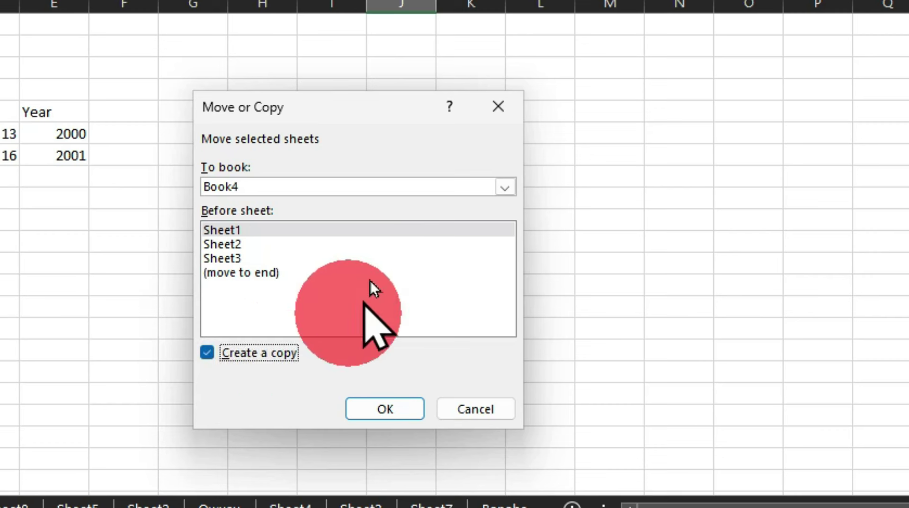
click(243, 245)
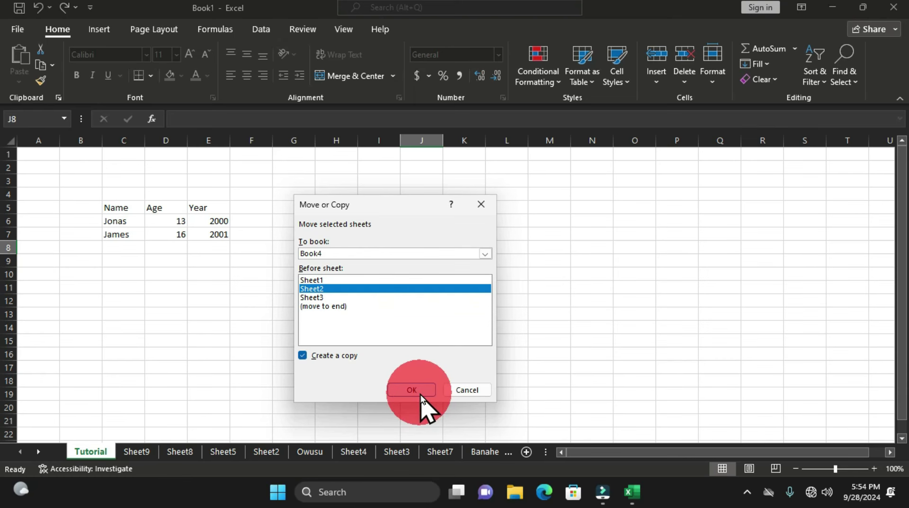
click(411, 389)
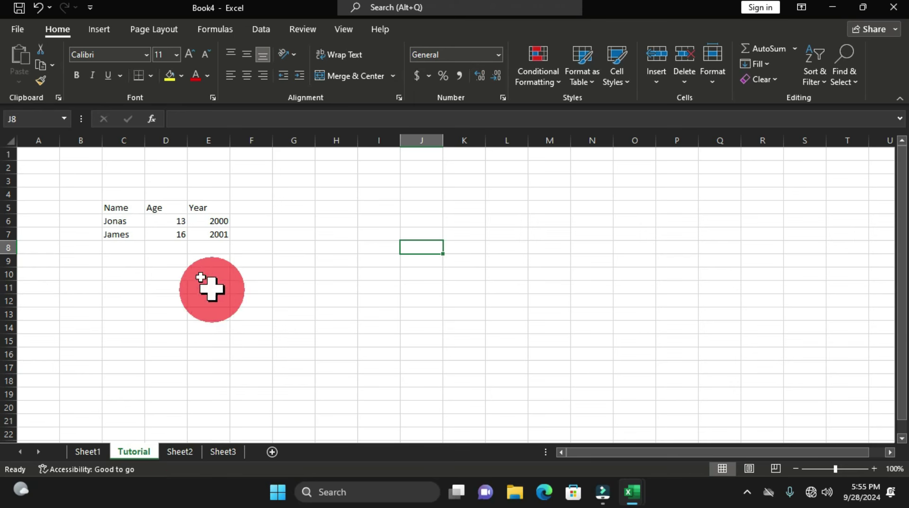
Select B4:J16 on the copied sheet, then close Book4.
mouse_move(92, 191)
mouse_down()
mouse_move(413, 352)
mouse_move(404, 353)
mouse_up()
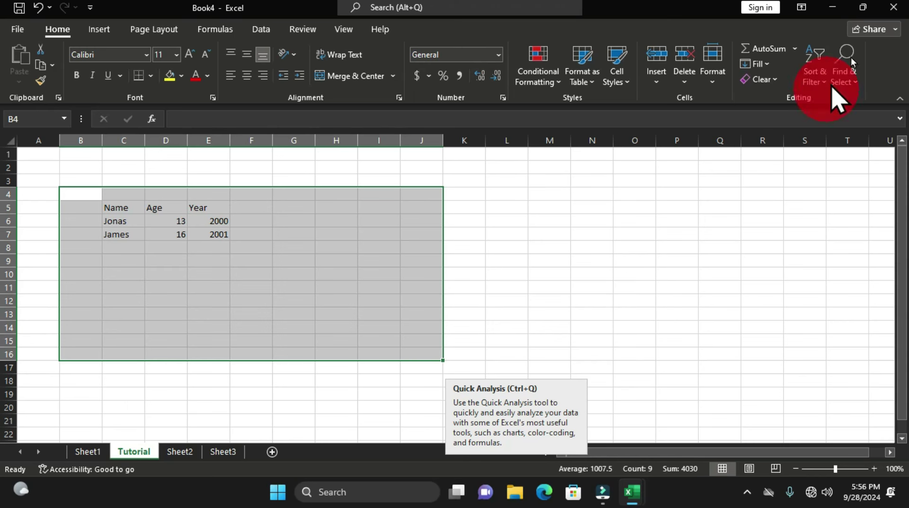
click(893, 9)
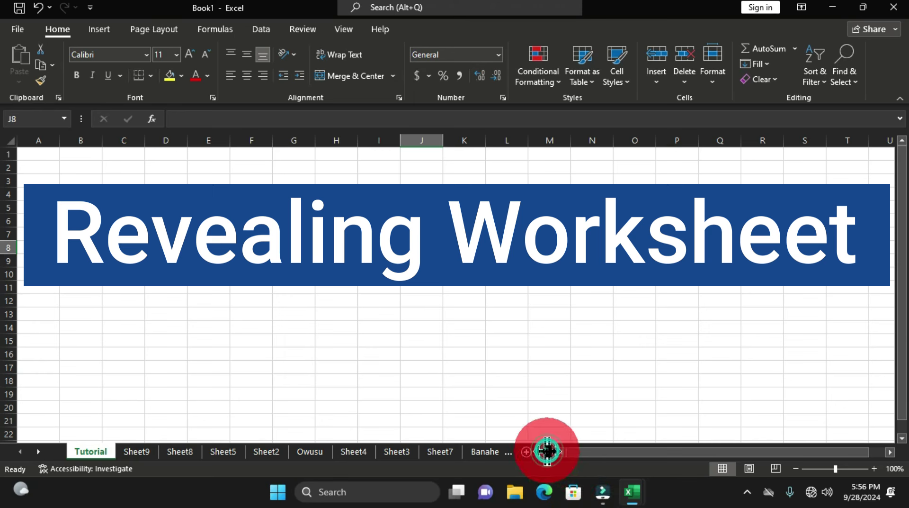
Widen the sheet tab area with the tab splitter, then narrow it again.
drag(547, 451, 856, 451)
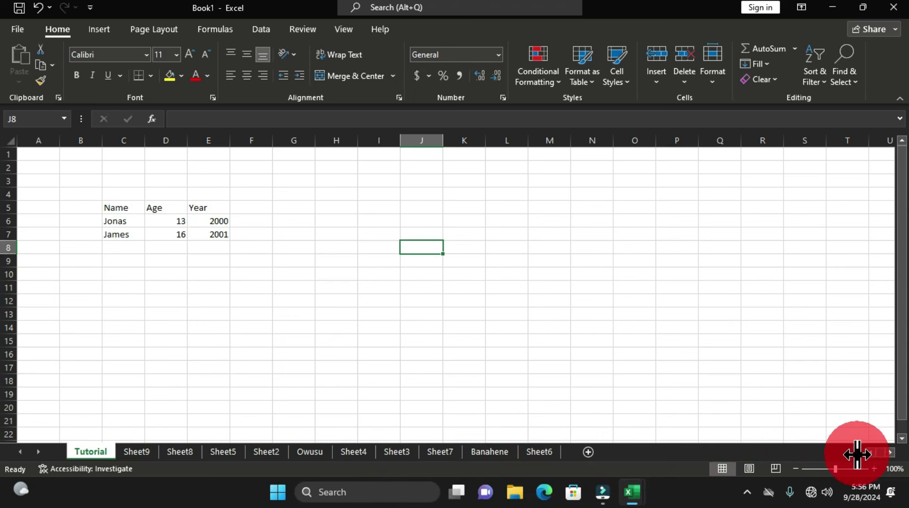
drag(857, 454, 290, 446)
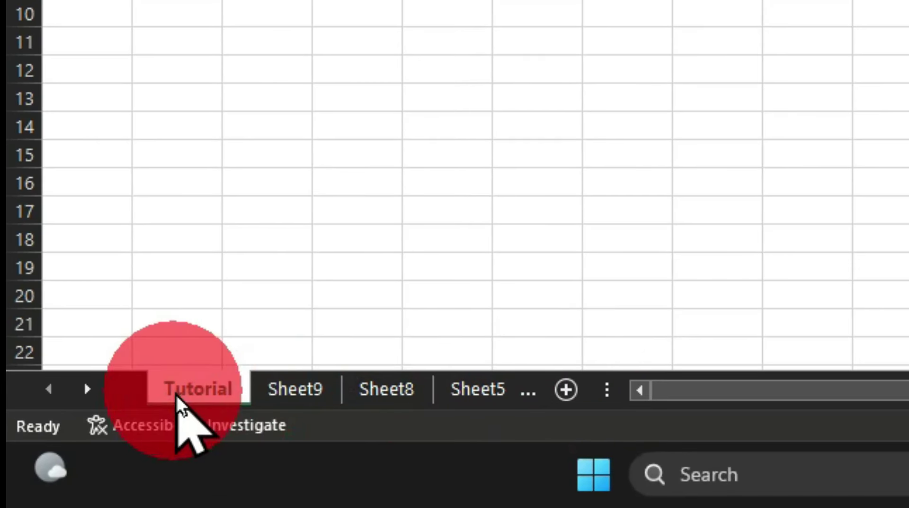
Step forward through the sheets from Sheet5 to the last sheet, Sheet6.
click(535, 401)
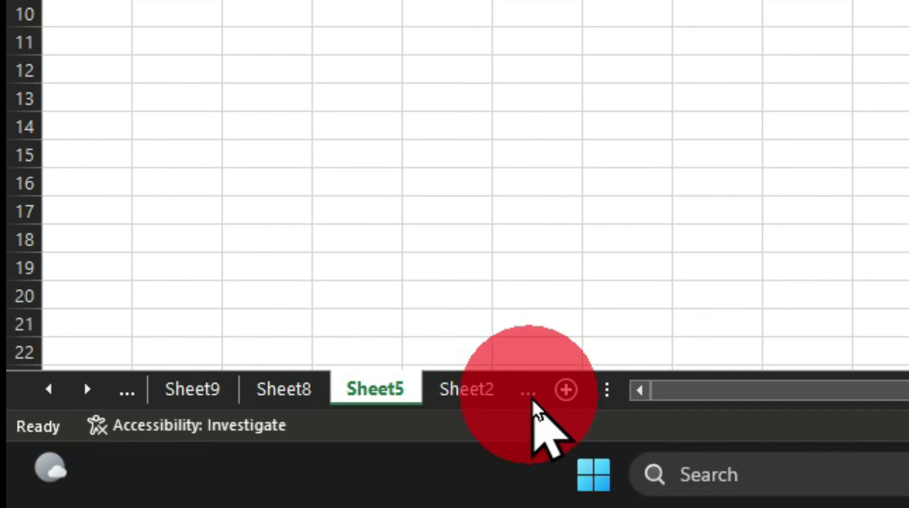
click(531, 397)
click(532, 397)
click(531, 397)
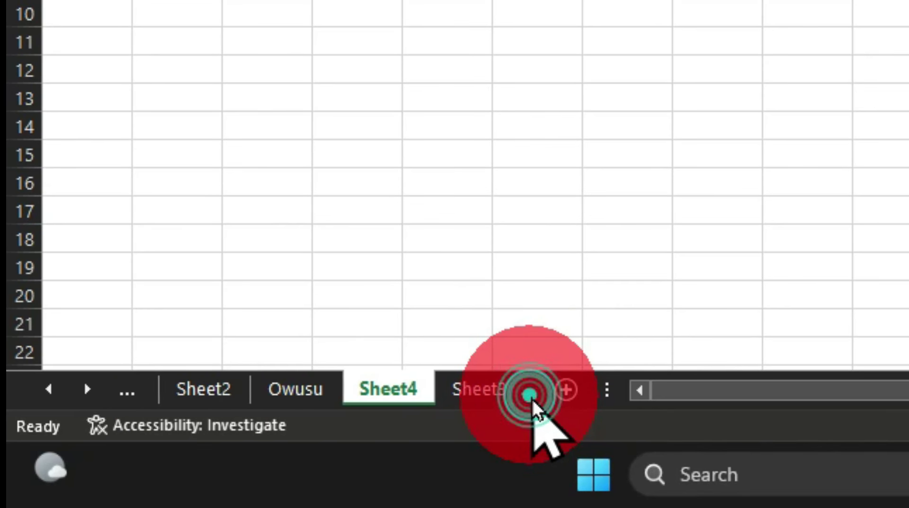
click(531, 398)
click(531, 398)
click(531, 398)
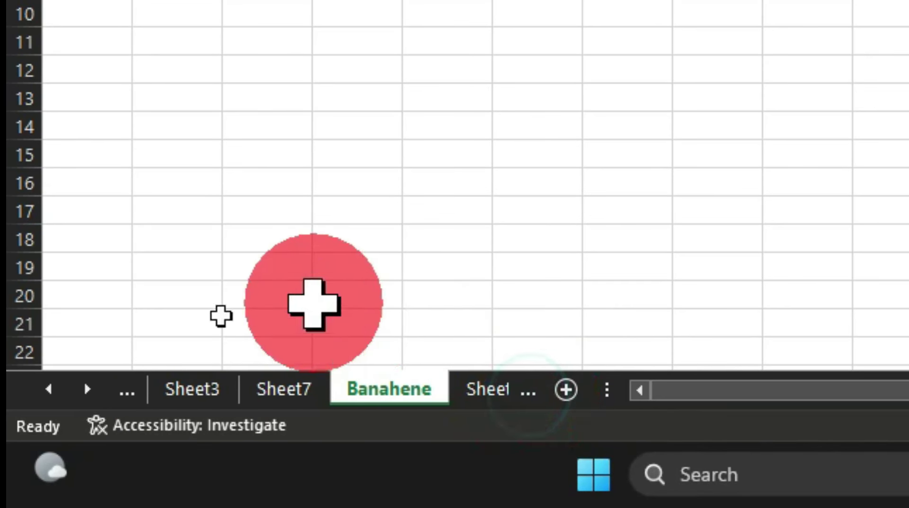
click(529, 391)
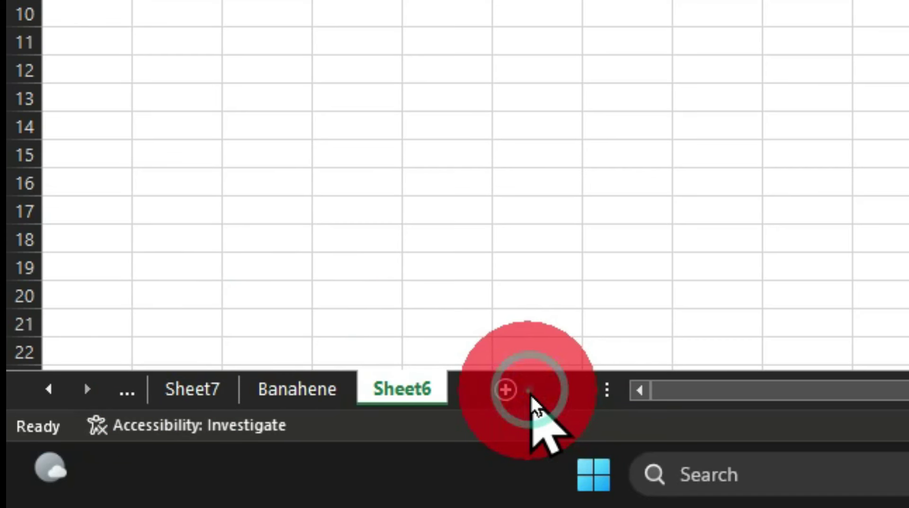
Step back through the sheets to Sheet9, then widen the tab area to list every sheet.
click(127, 396)
click(127, 396)
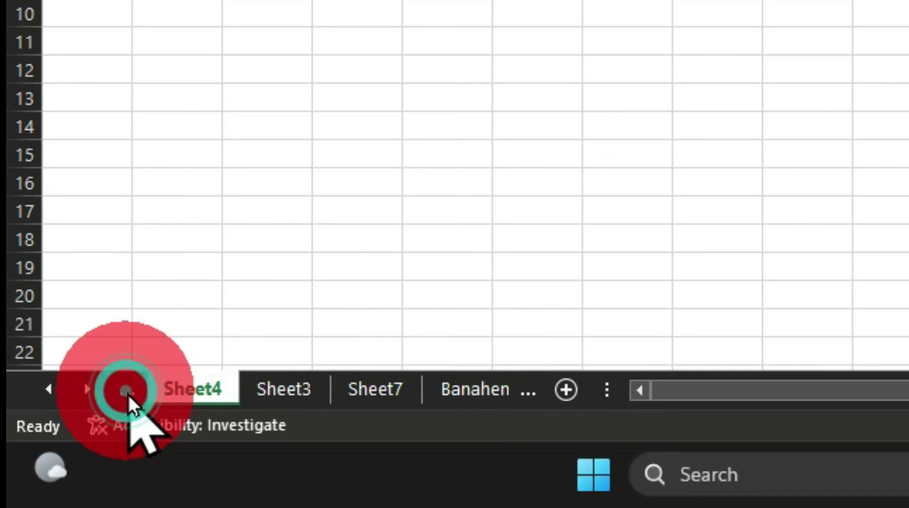
click(128, 395)
click(128, 396)
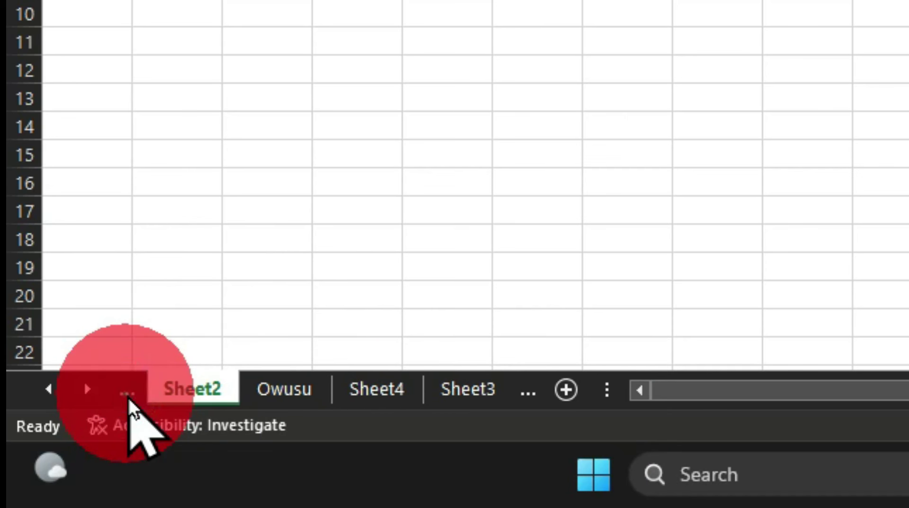
click(128, 396)
click(128, 396)
click(128, 396)
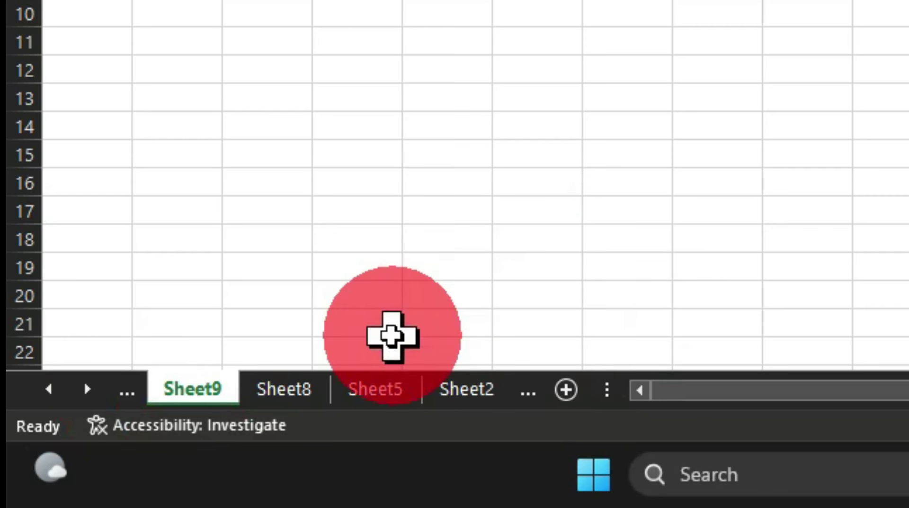
drag(608, 402, 753, 453)
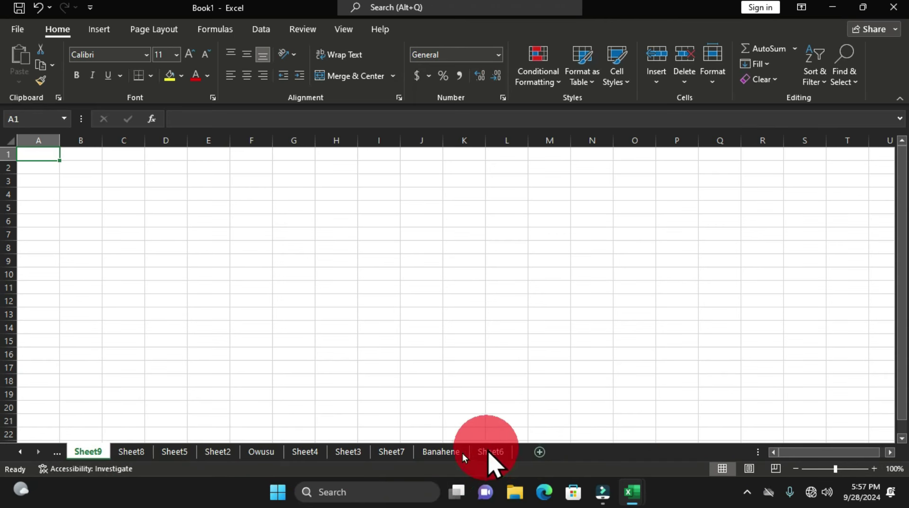
Bring the Tutorial tab into view and shrink the tab strip to its narrowest.
click(19, 451)
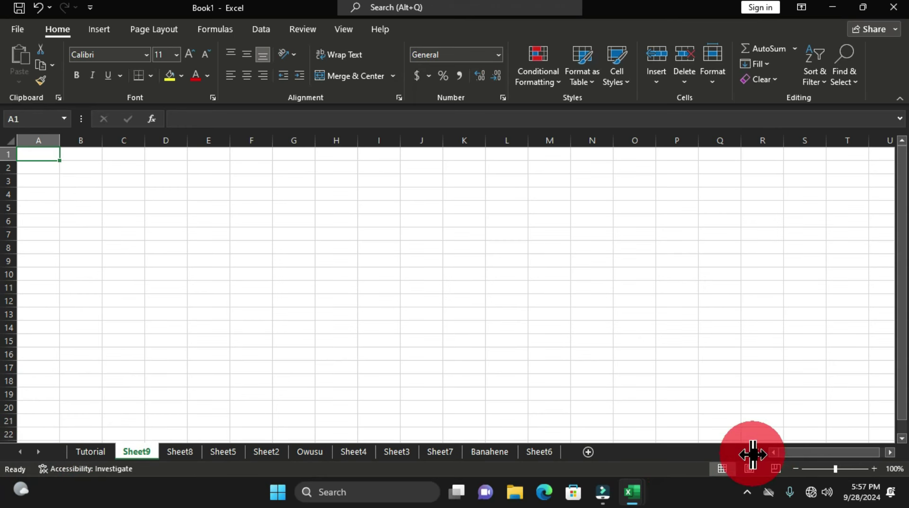
drag(753, 454, 45, 471)
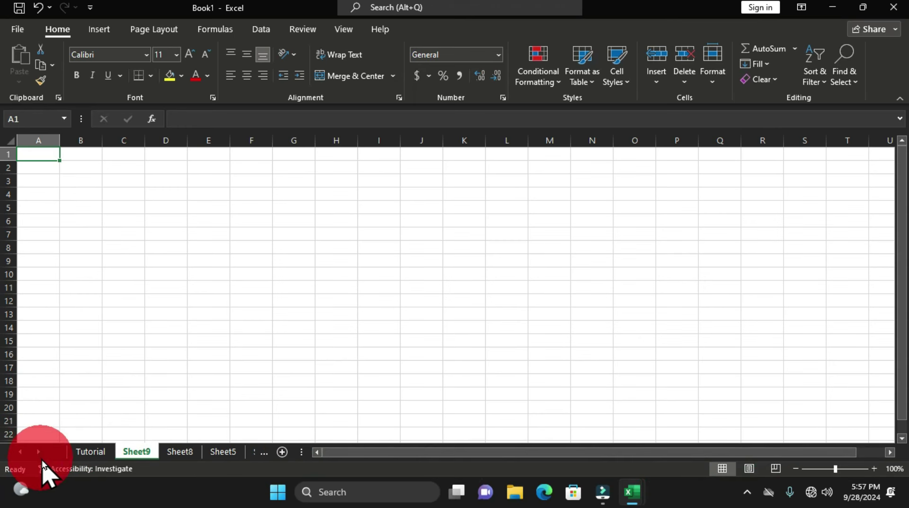
Scroll the sheet tabs forward to the last sheets and back to the first.
click(38, 451)
click(39, 450)
click(39, 451)
click(38, 451)
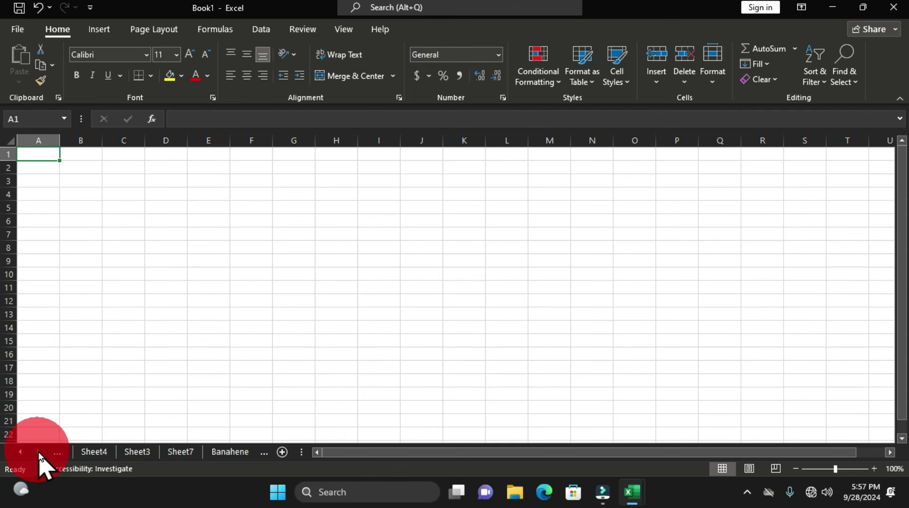
click(39, 451)
click(37, 451)
click(20, 451)
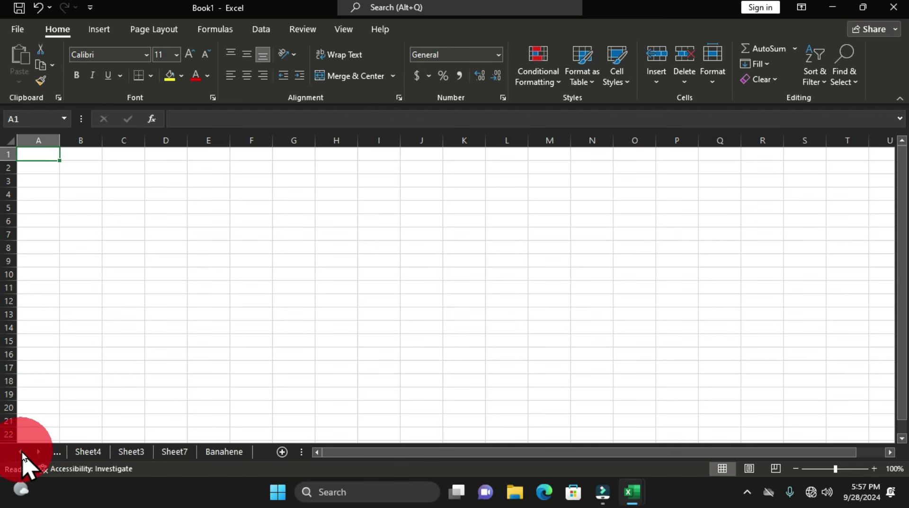
click(20, 451)
click(20, 451)
click(20, 451)
click(20, 451)
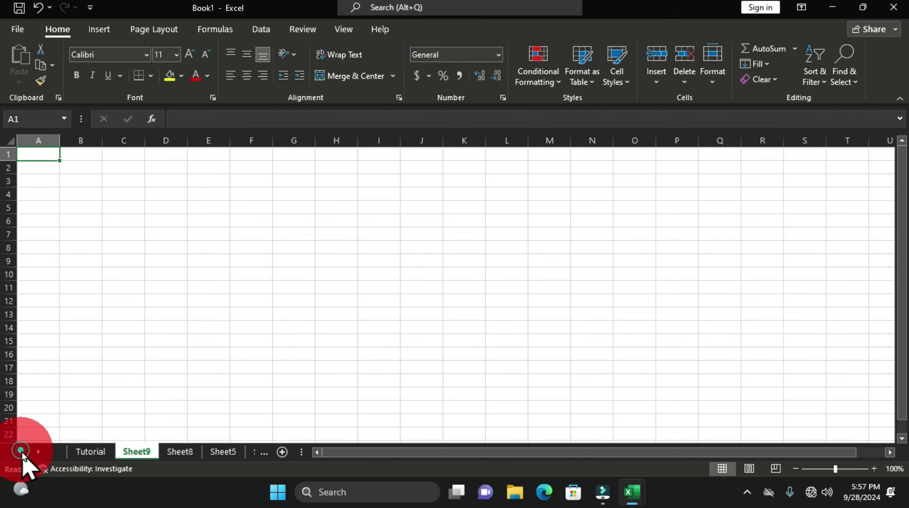
Scroll the tabs forward once more, then all the way back to the first sheets.
click(38, 451)
click(38, 451)
click(38, 451)
click(38, 451)
click(38, 451)
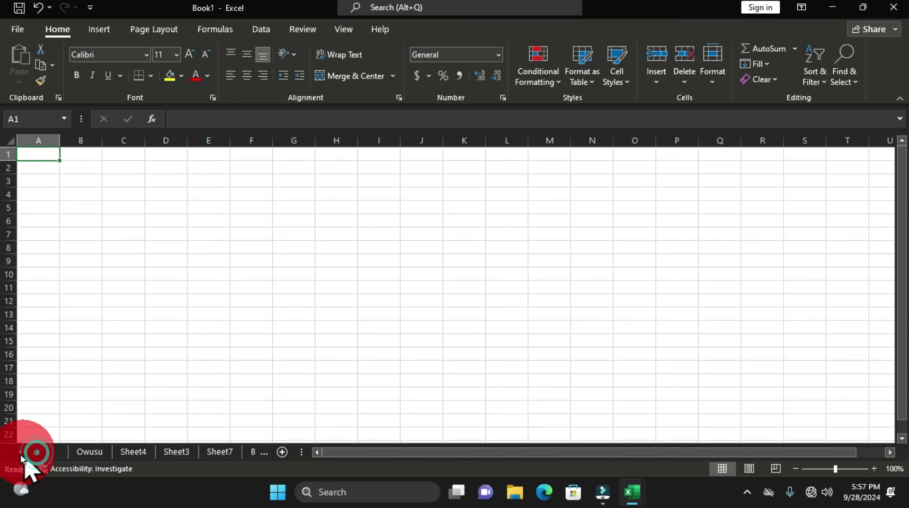
click(20, 451)
click(20, 450)
click(19, 451)
click(20, 451)
click(20, 451)
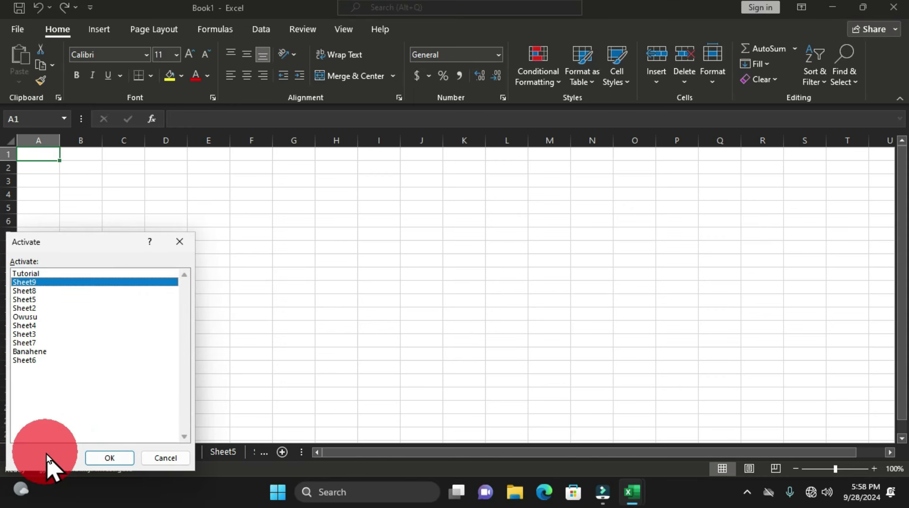
Activate the Banahene sheet from the Activate sheet list.
drag(105, 242, 213, 198)
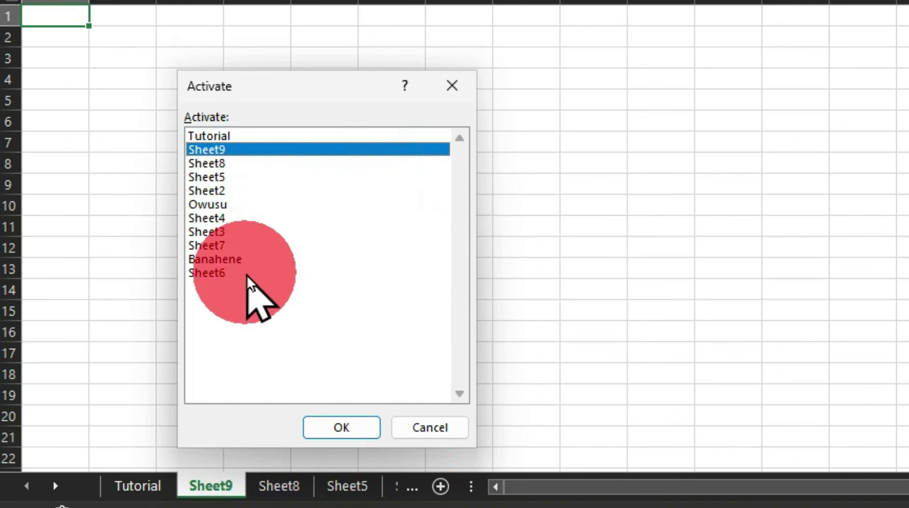
click(238, 259)
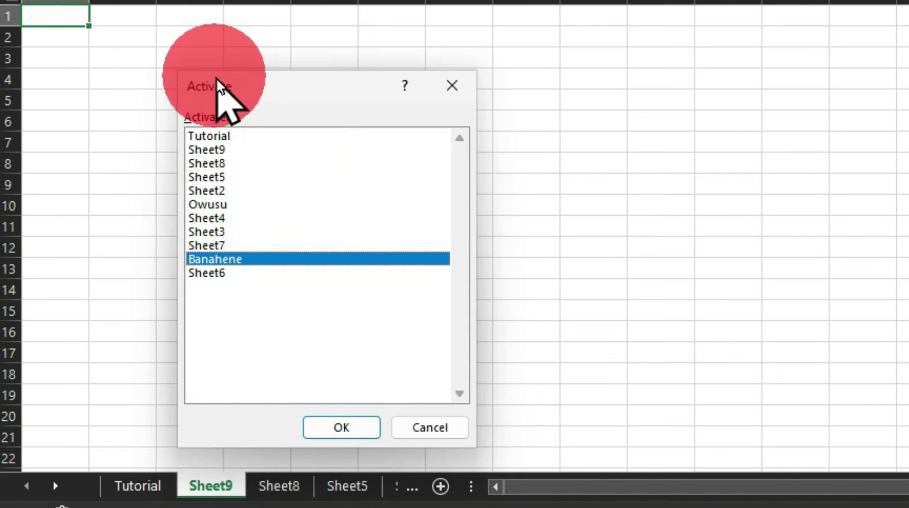
click(342, 427)
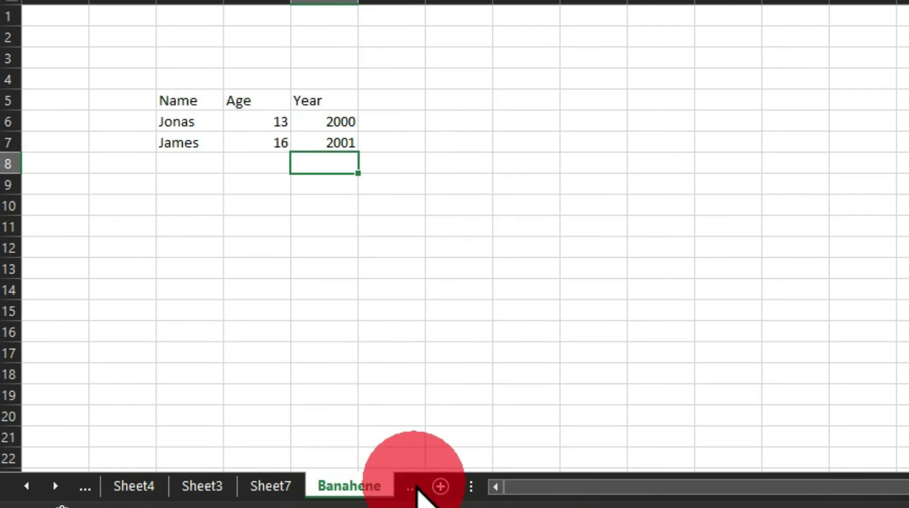
Reopen the sheet list and activate Sheet8.
right_click(47, 487)
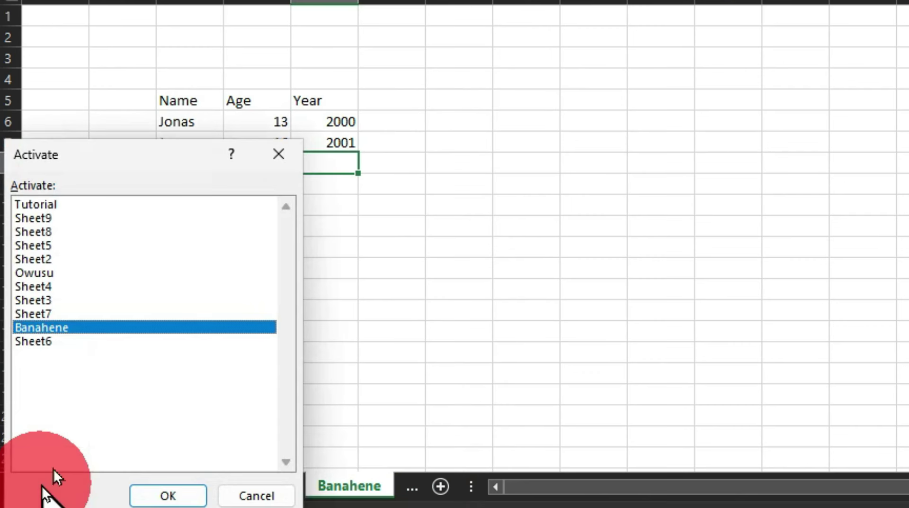
click(60, 230)
click(164, 496)
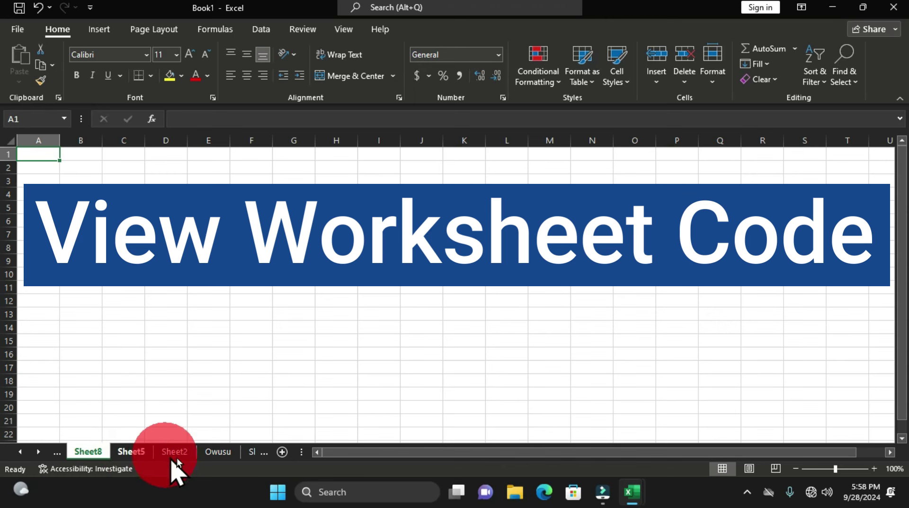
Use View Code on the Owusu tab to open its Sheet6 module in the VBA editor.
click(214, 455)
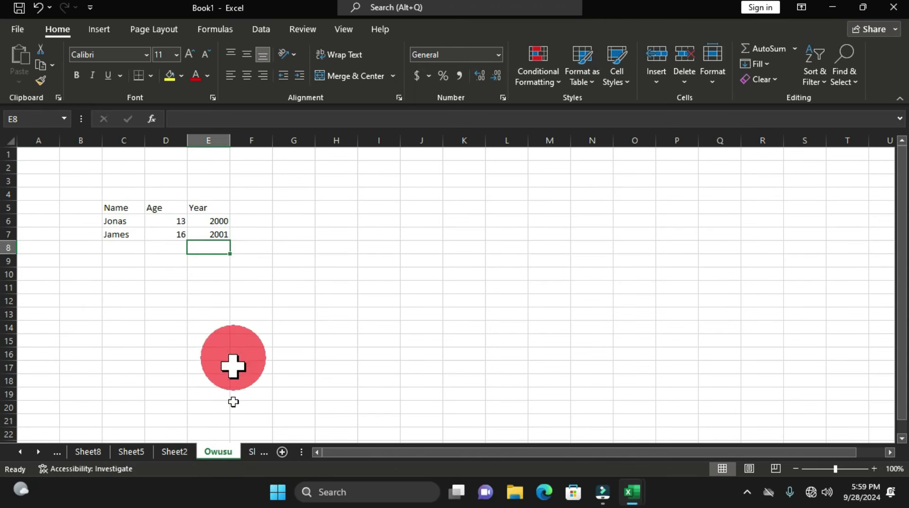
right_click(221, 454)
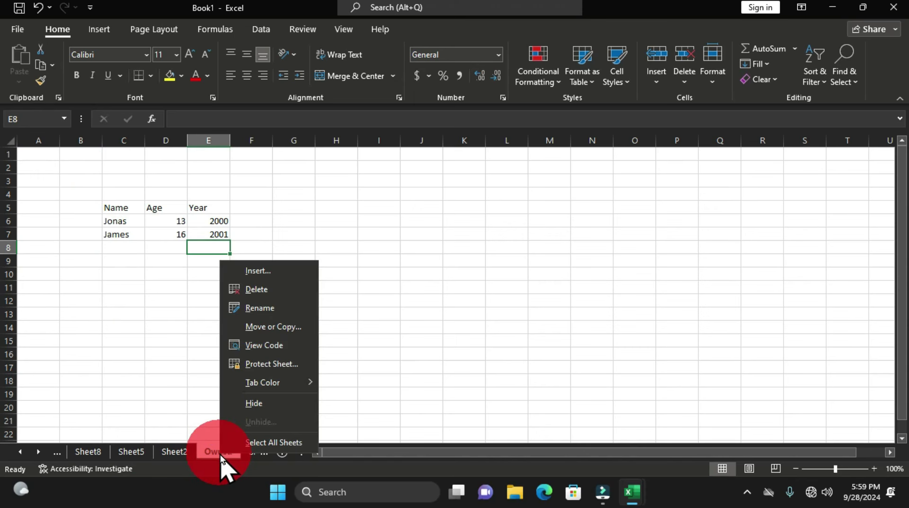
click(276, 352)
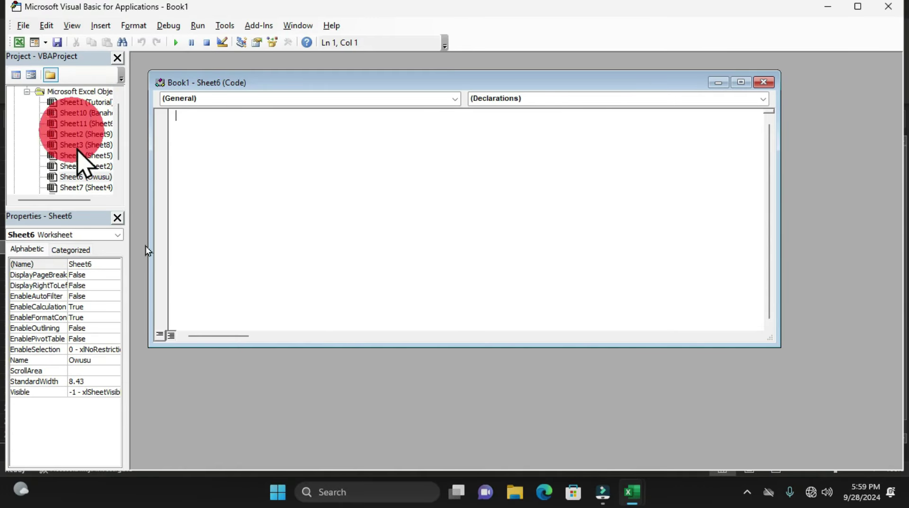
Select Sheet6 (Owusu), type 'hjhjhjhjhjh' in its code window, then close that window.
click(79, 176)
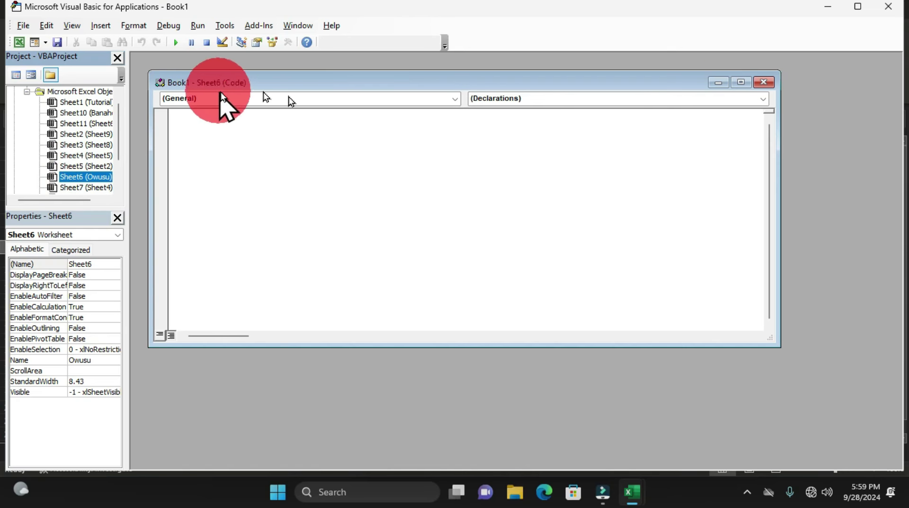
drag(430, 85, 479, 83)
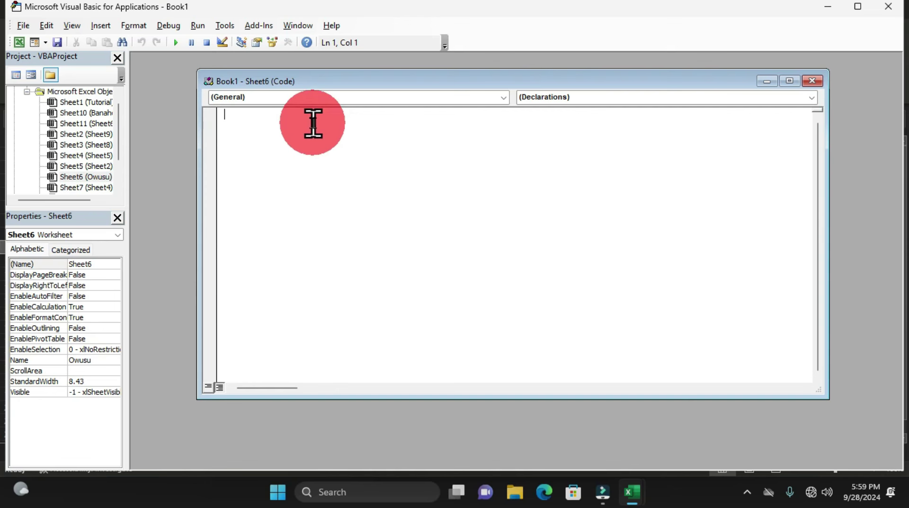
text(hjhjhjhjhjh)
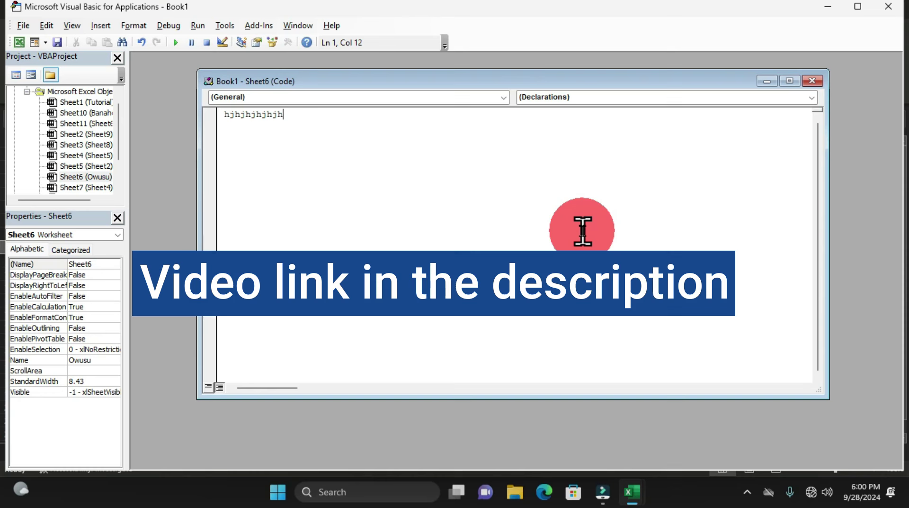
click(812, 80)
Close the VBA editor, reopen it with Alt+F11, and close it again.
click(888, 6)
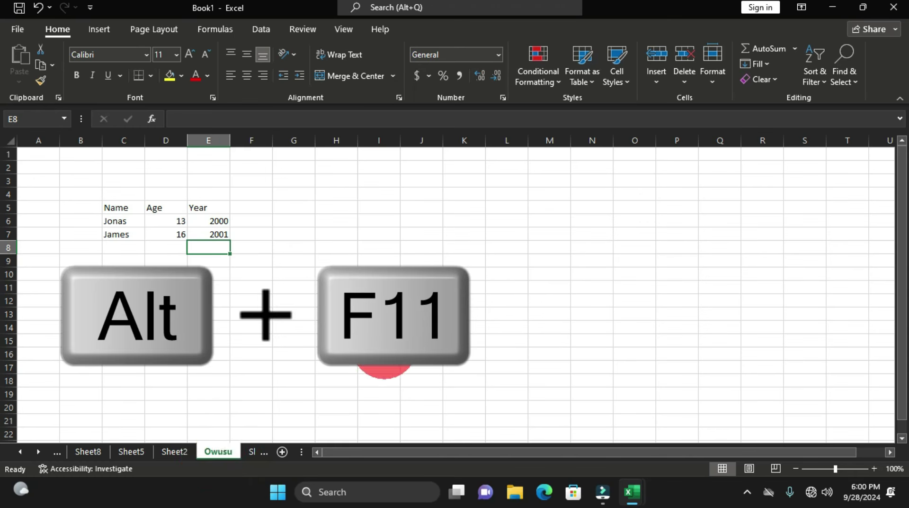
key(alt+F11)
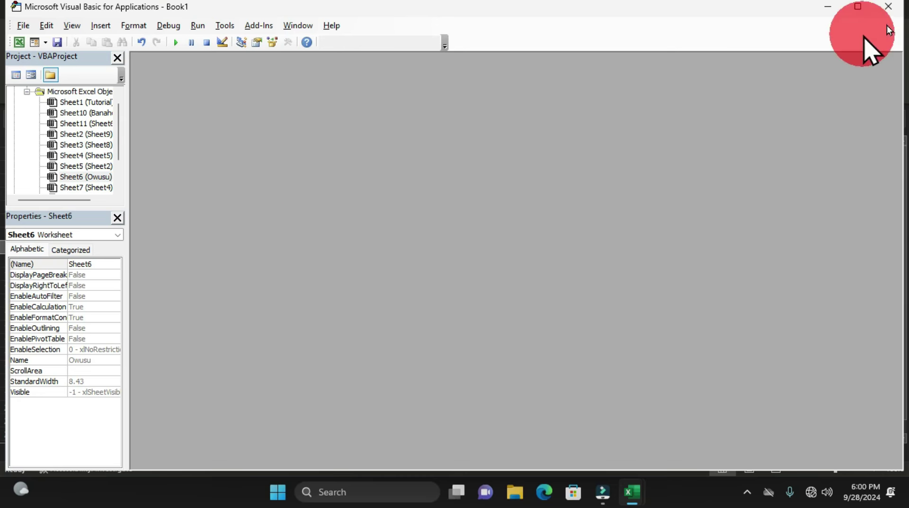
click(888, 7)
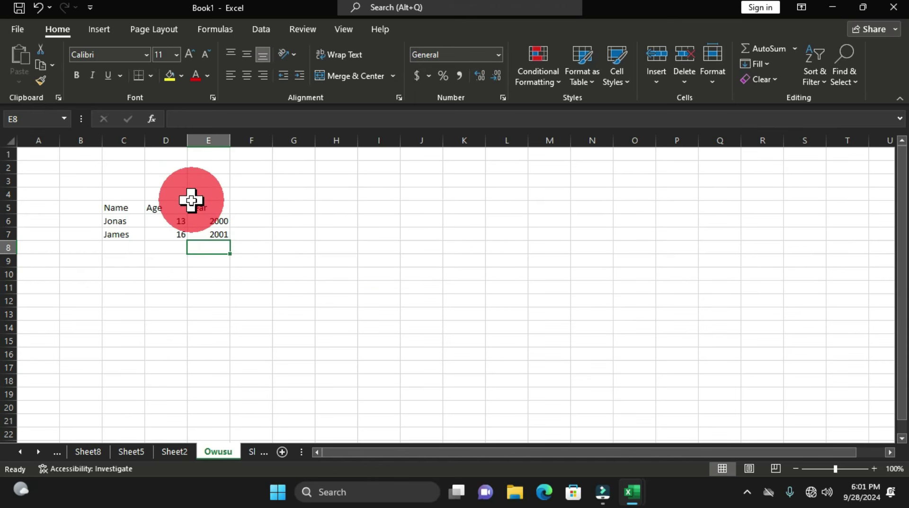
Open Protect Sheet for the Owusu sheet and move the dialog aside.
right_click(221, 453)
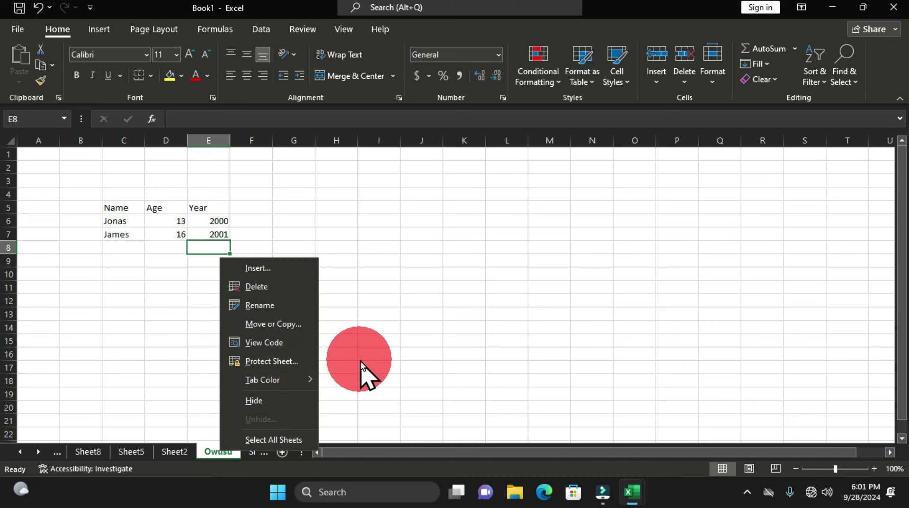
click(306, 365)
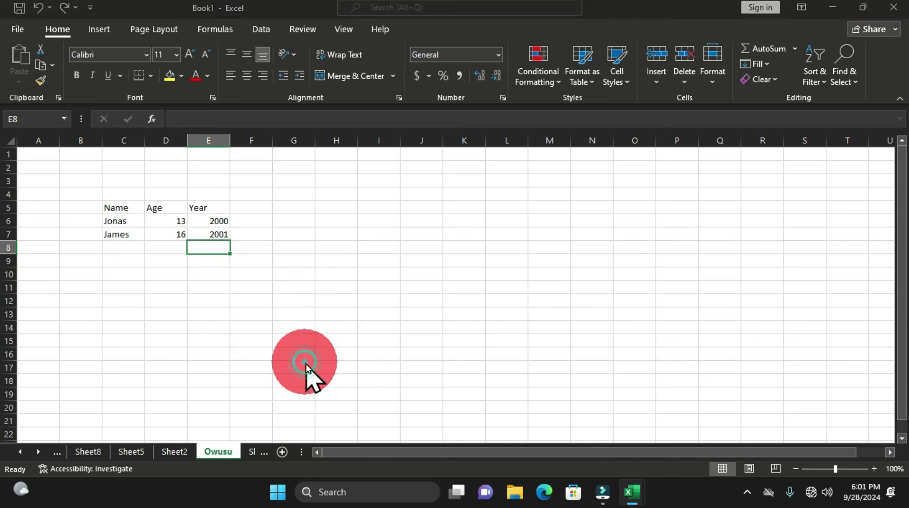
drag(298, 202, 477, 176)
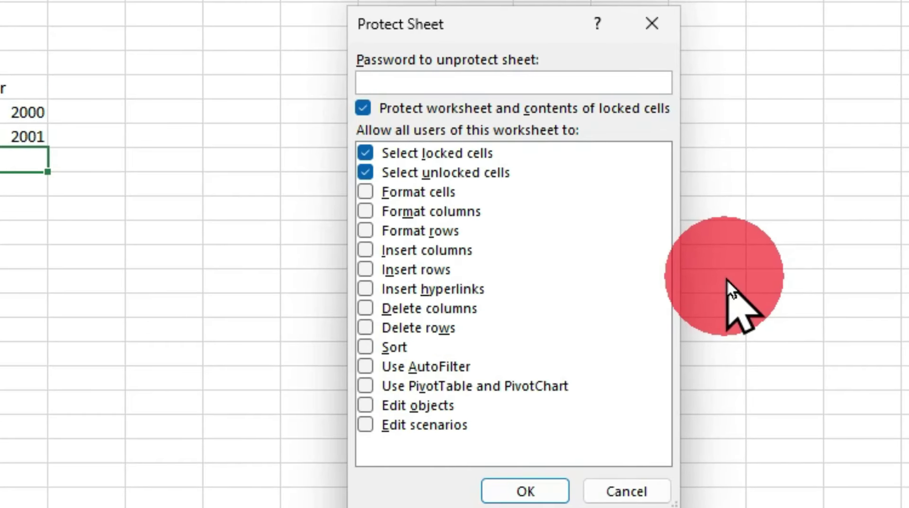
Protect Owusu without a password, allowing only Format cells and Insert columns.
click(361, 81)
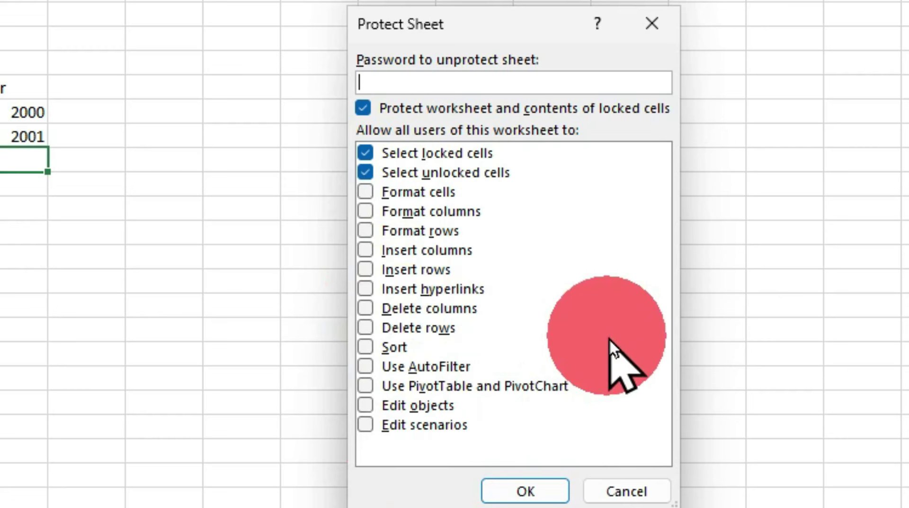
click(370, 193)
click(366, 153)
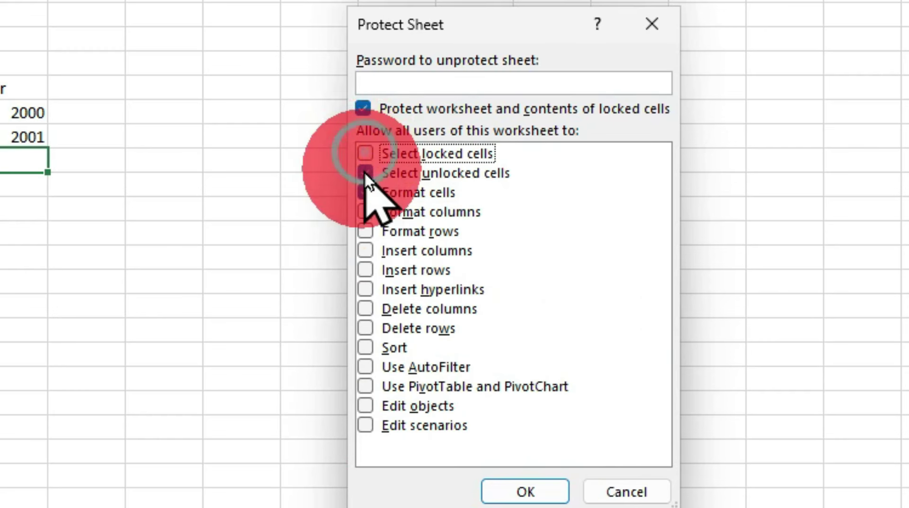
click(365, 172)
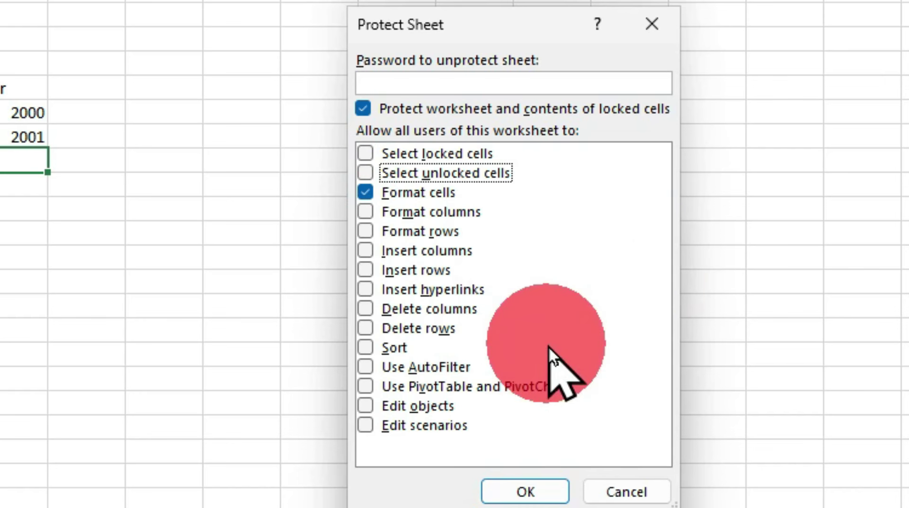
click(364, 251)
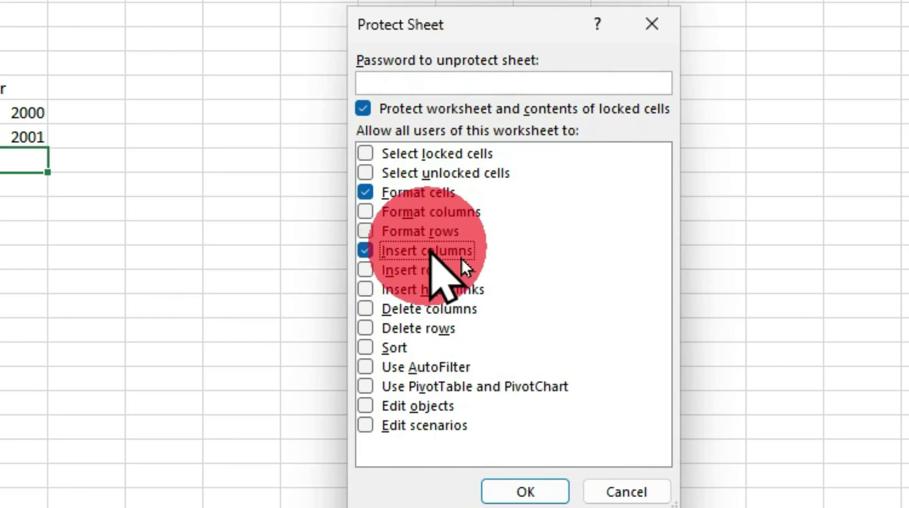
click(514, 493)
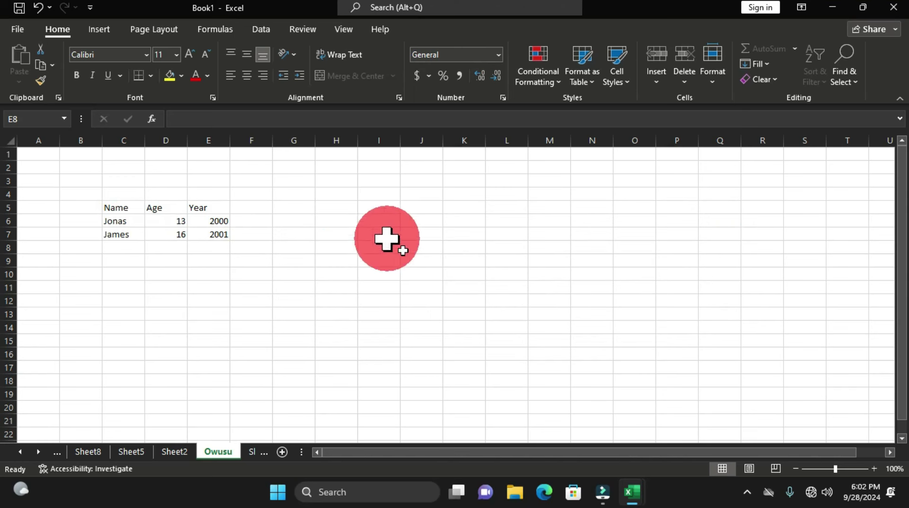
click(116, 208)
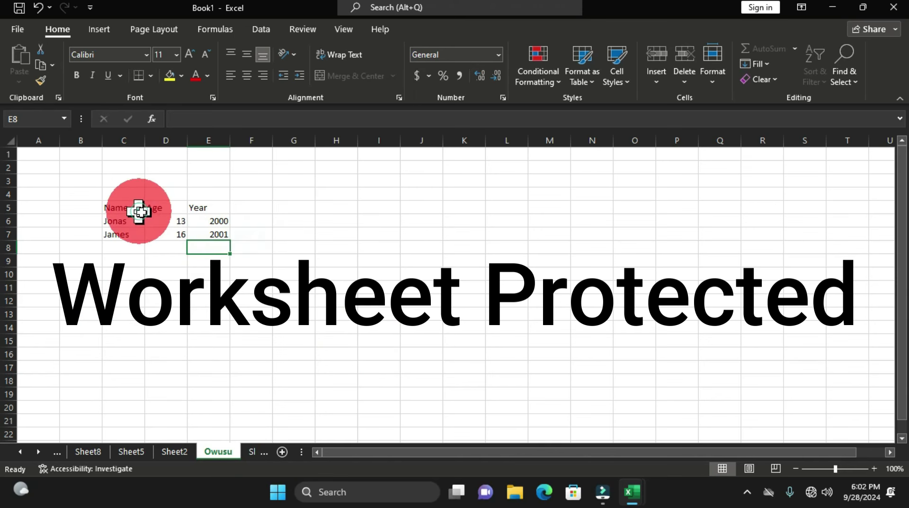
click(207, 208)
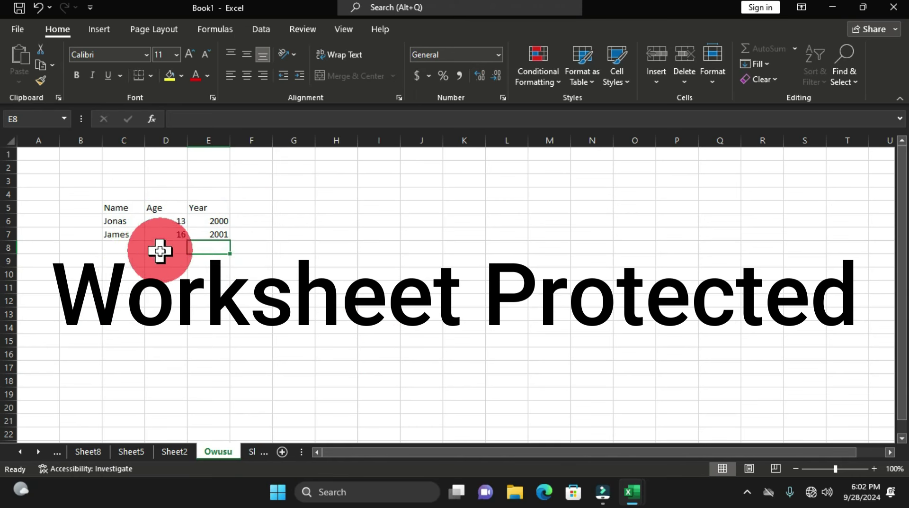
click(216, 244)
click(172, 195)
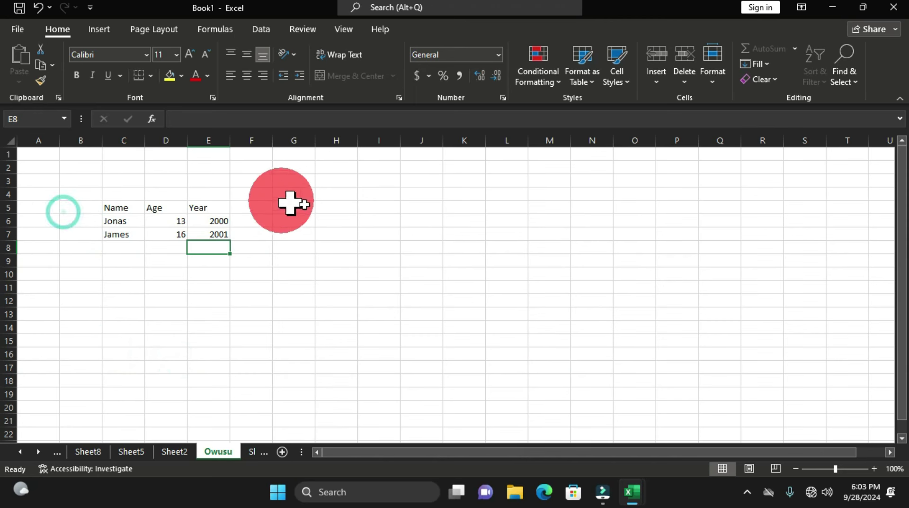
Unprotect the Owusu sheet and select cells G6, G16, G14, E7, H5 and K12.
right_click(218, 453)
click(276, 366)
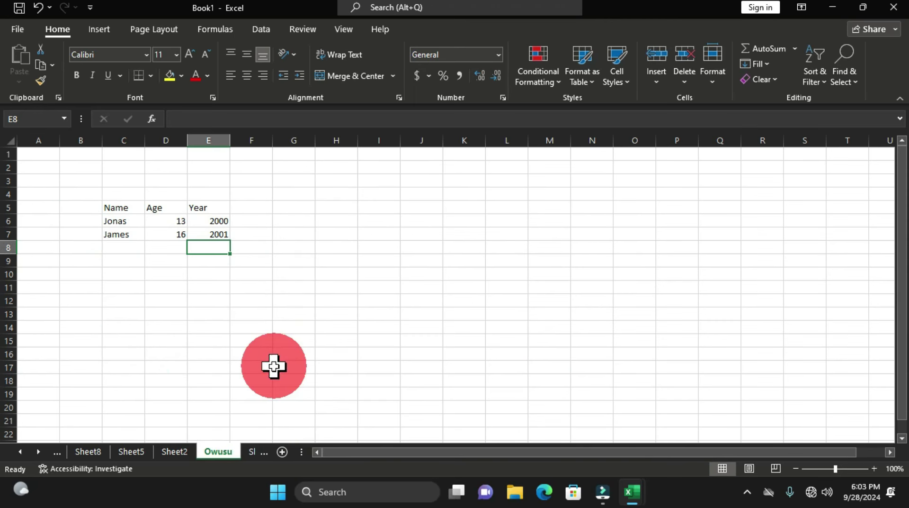
click(274, 223)
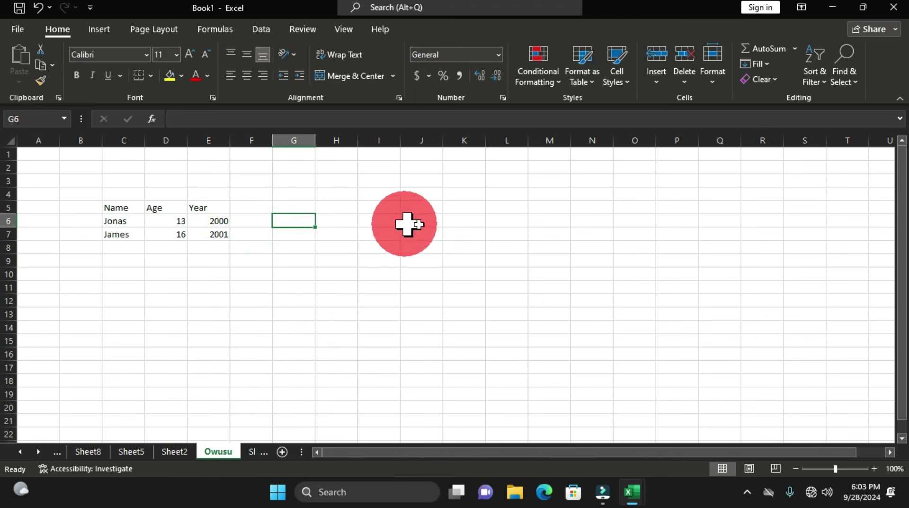
click(286, 349)
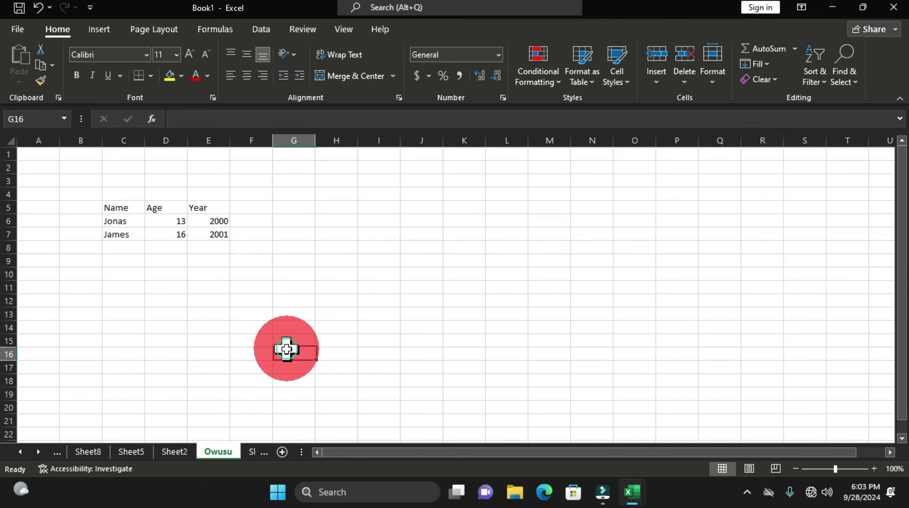
click(288, 326)
click(216, 235)
click(333, 208)
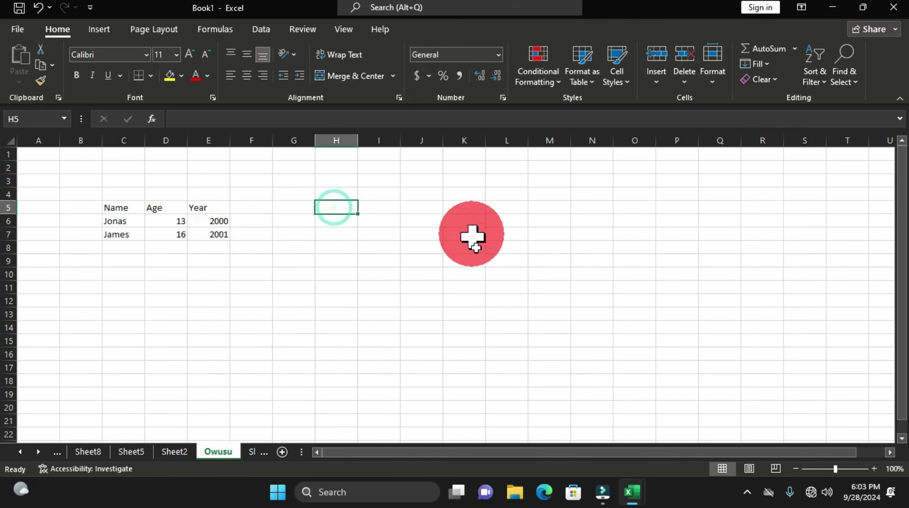
click(465, 299)
Reprotect Owusu, now also allowing users to select locked and unlocked cells.
right_click(218, 451)
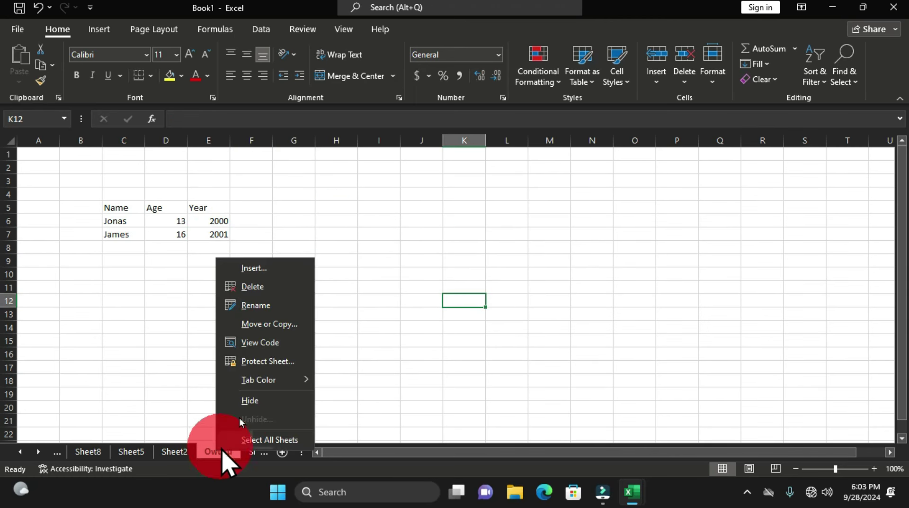
click(268, 362)
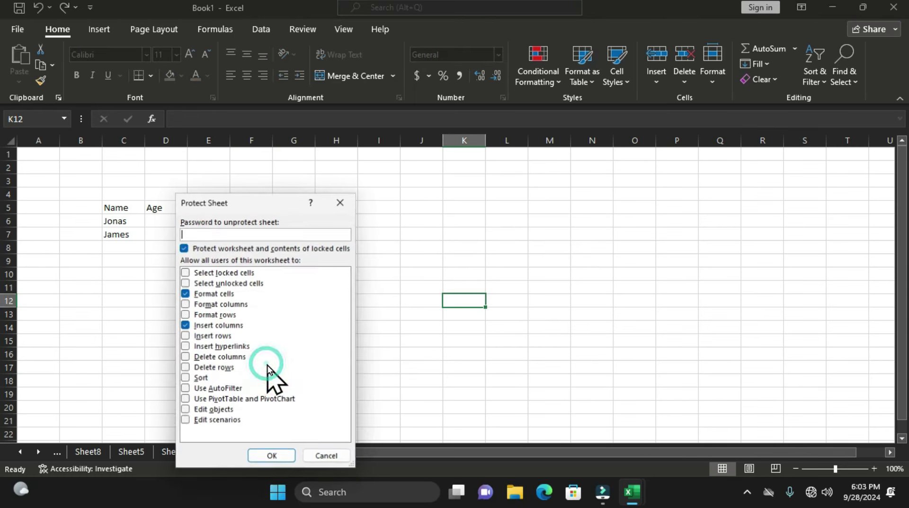
click(186, 273)
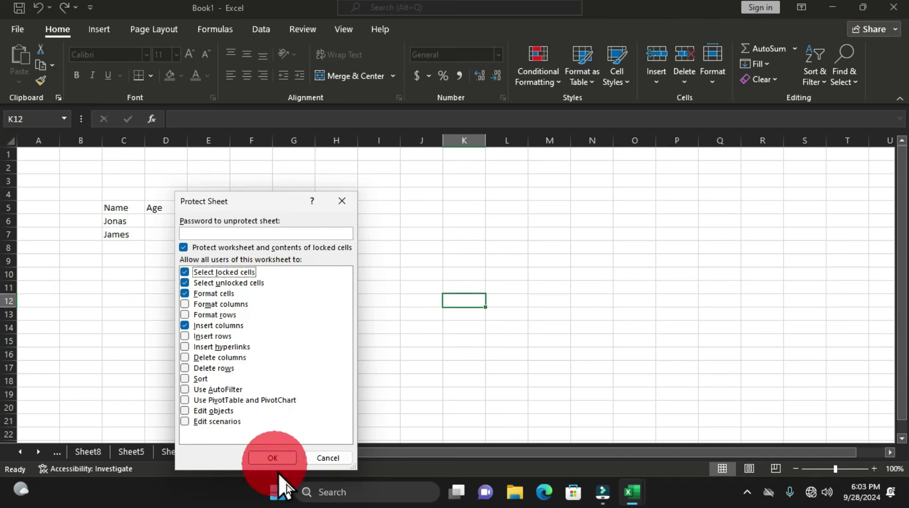
click(273, 457)
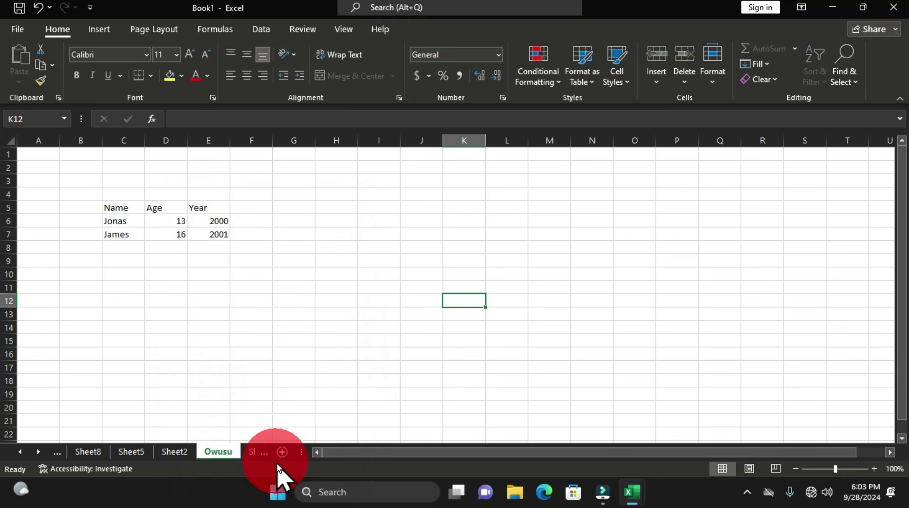
Select F7, K7 and F12, then give the age 13 in D6 a yellow fill.
click(257, 230)
click(467, 230)
click(266, 300)
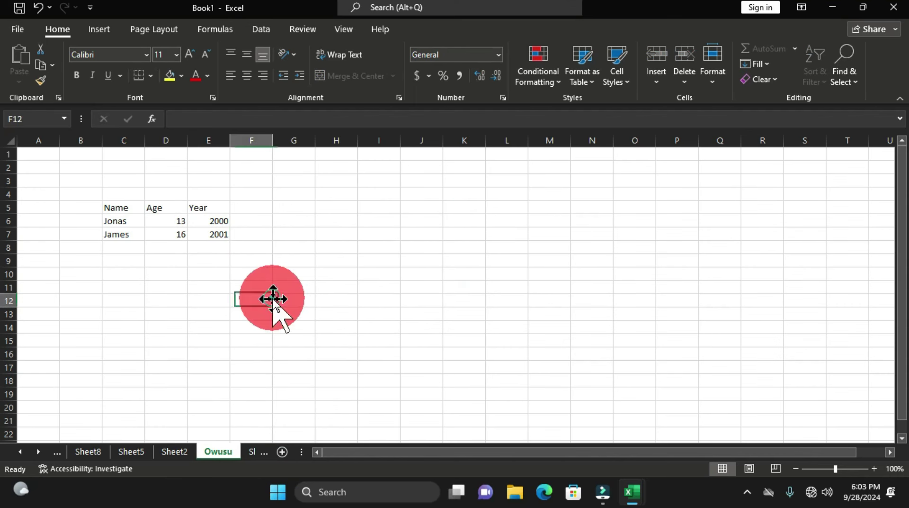
click(167, 221)
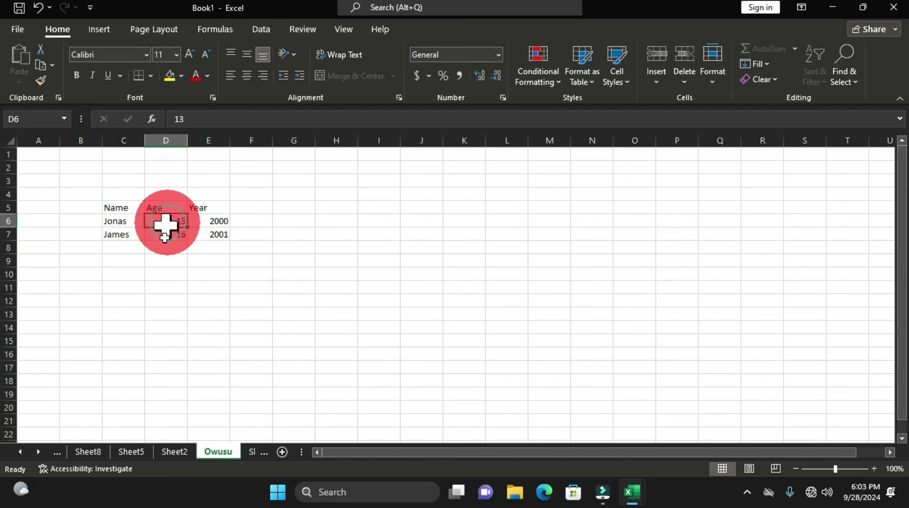
click(169, 76)
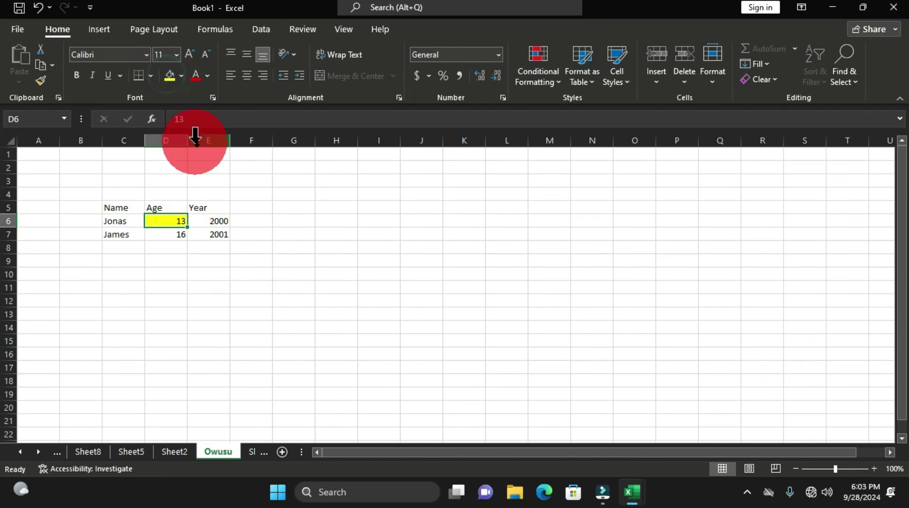
Make Jonas in C6 red, then select F15 and the whole Year column E.
click(113, 221)
click(195, 76)
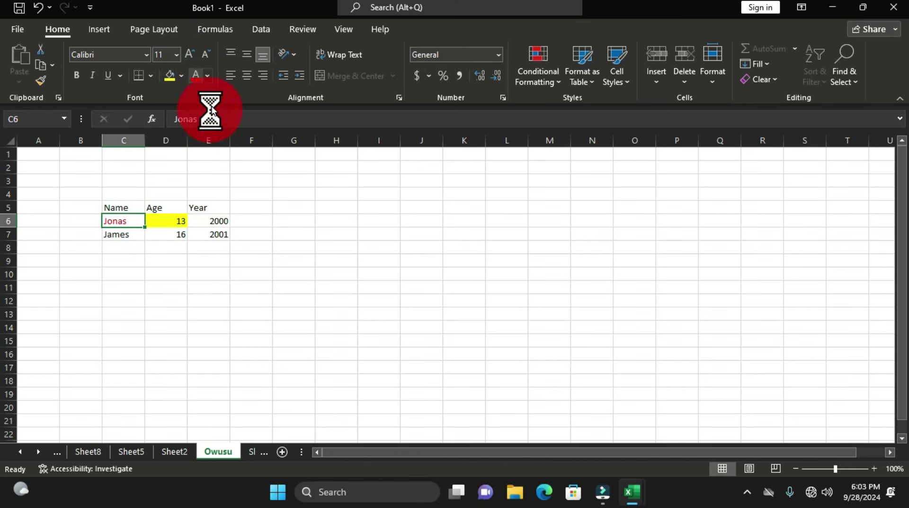
click(258, 344)
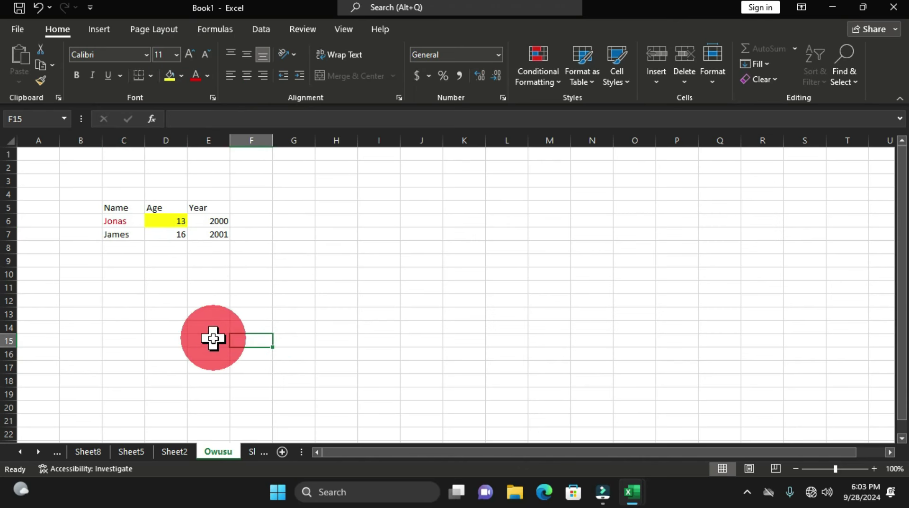
click(212, 138)
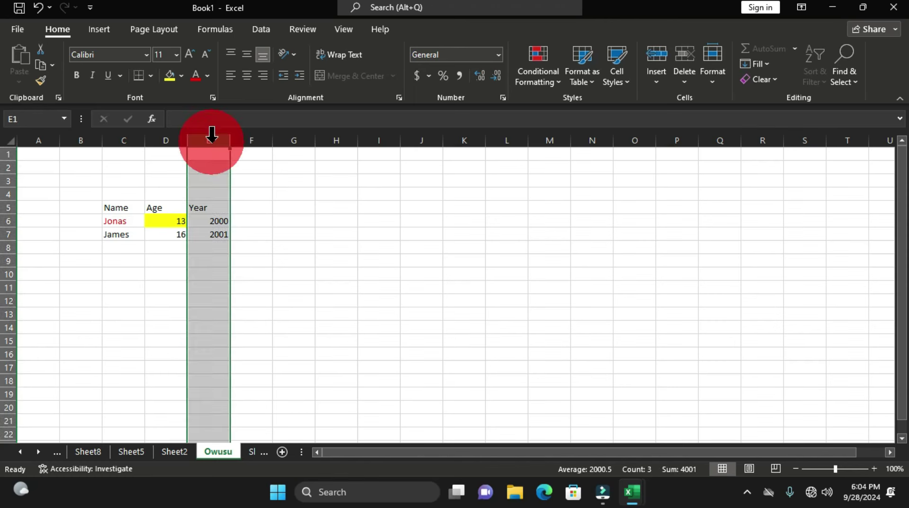
Insert a blank column E before Year, then check row 7's disabled Insert/Delete options.
right_click(212, 136)
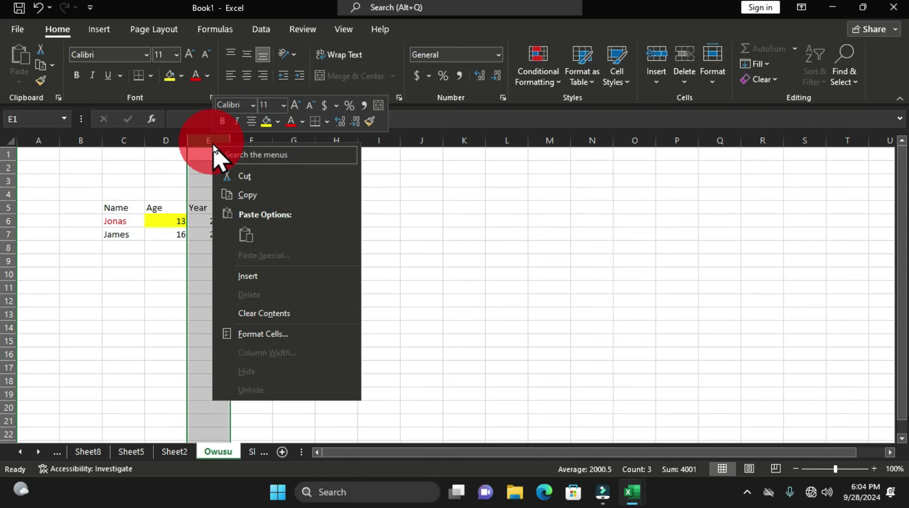
click(303, 283)
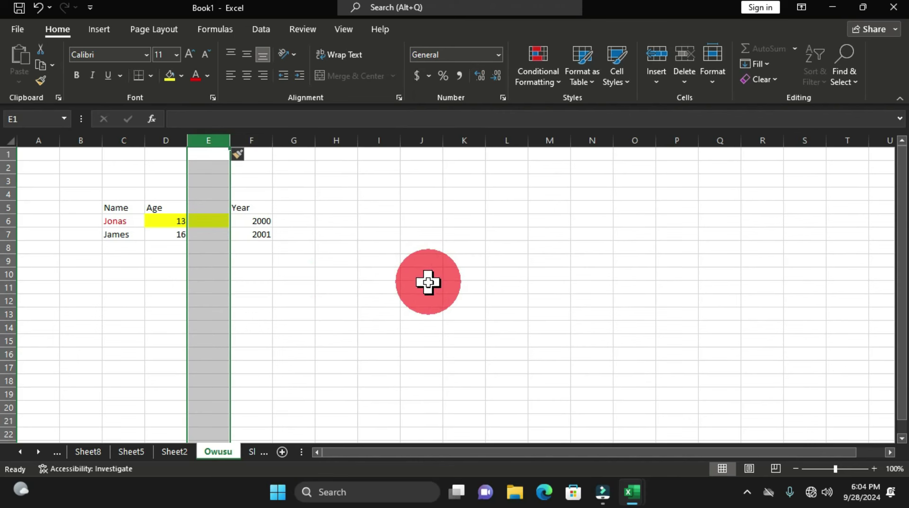
click(9, 235)
right_click(9, 236)
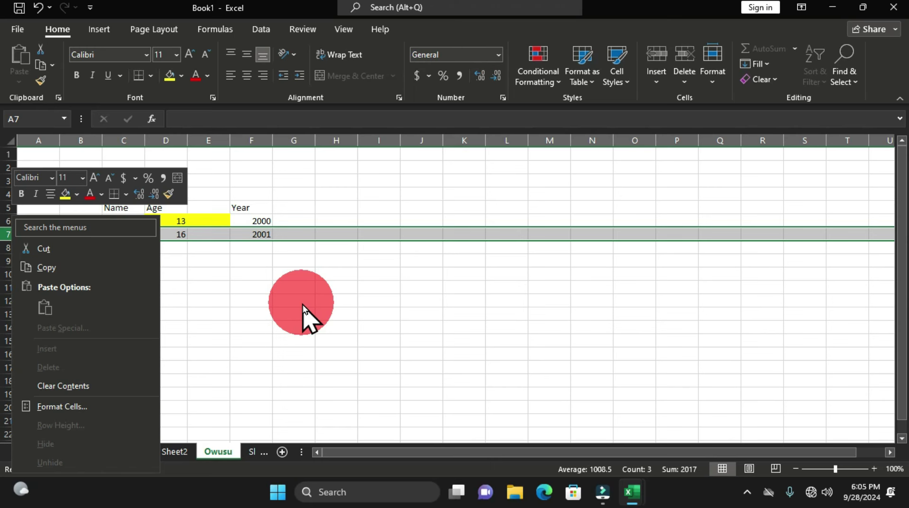
Unprotect the Owusu sheet and confirm row 7's insert and delete options are available again.
click(279, 317)
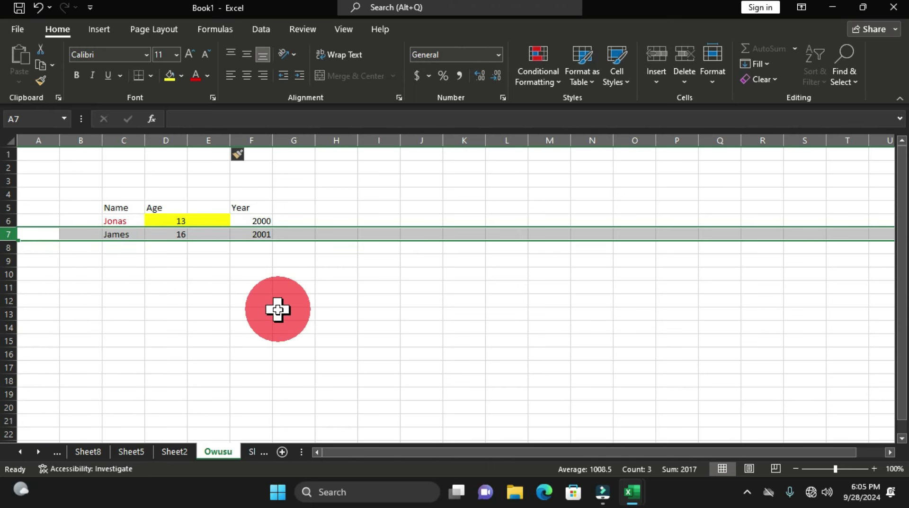
right_click(218, 452)
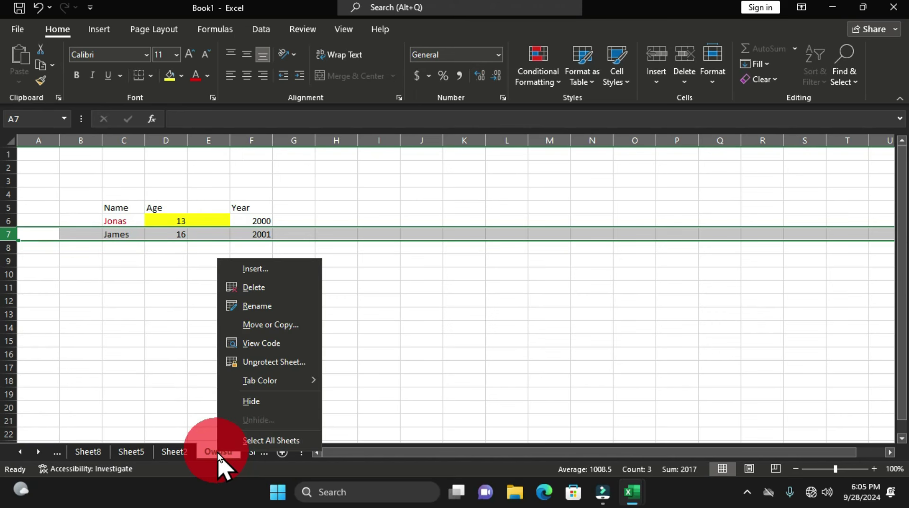
click(274, 364)
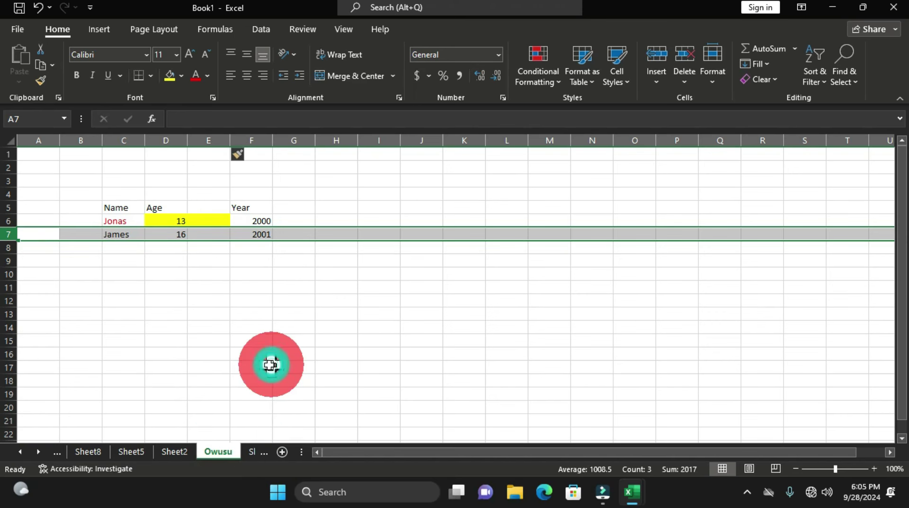
right_click(7, 236)
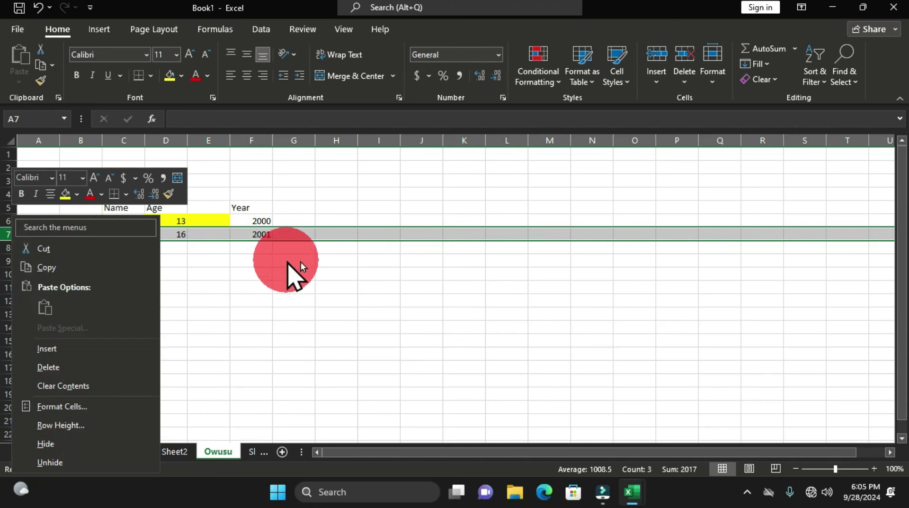
click(238, 305)
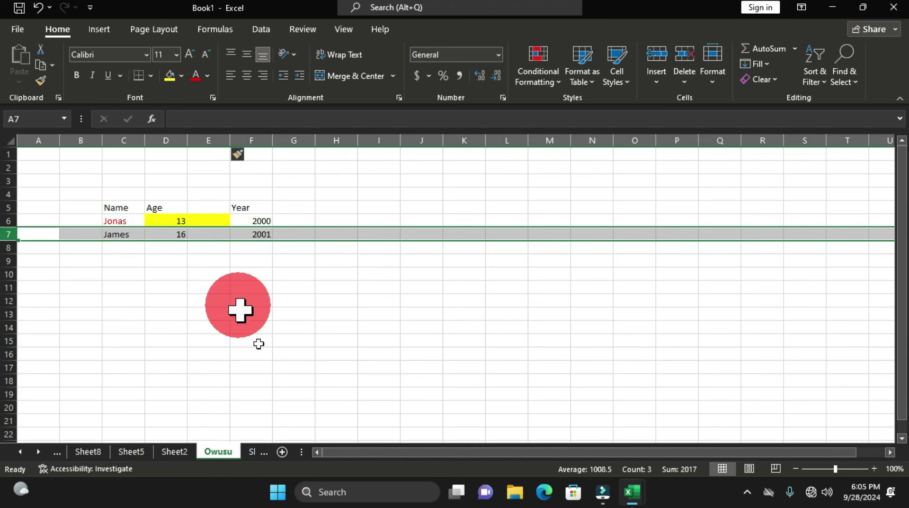
Switch to Sheet2 and bring up the Review ribbon commands.
click(182, 452)
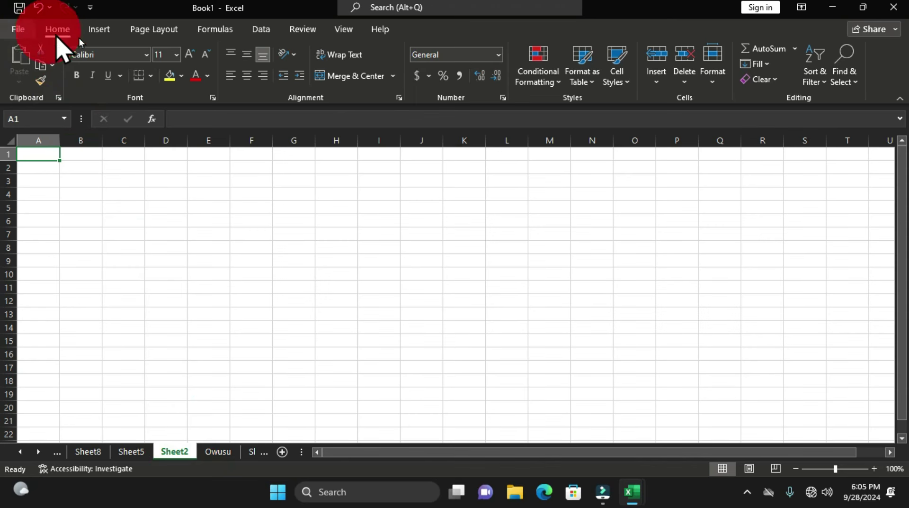
click(308, 30)
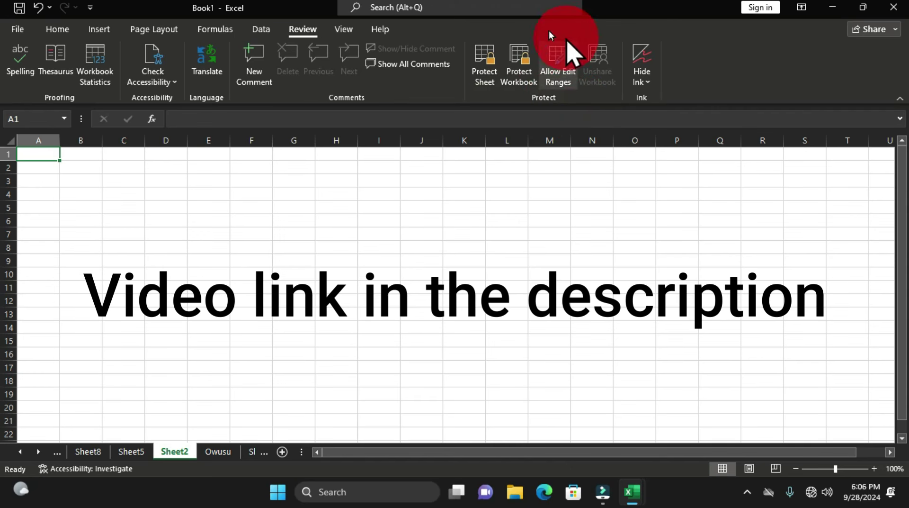
Password-protect Sheet2, allowing users to format cells and insert columns.
click(488, 76)
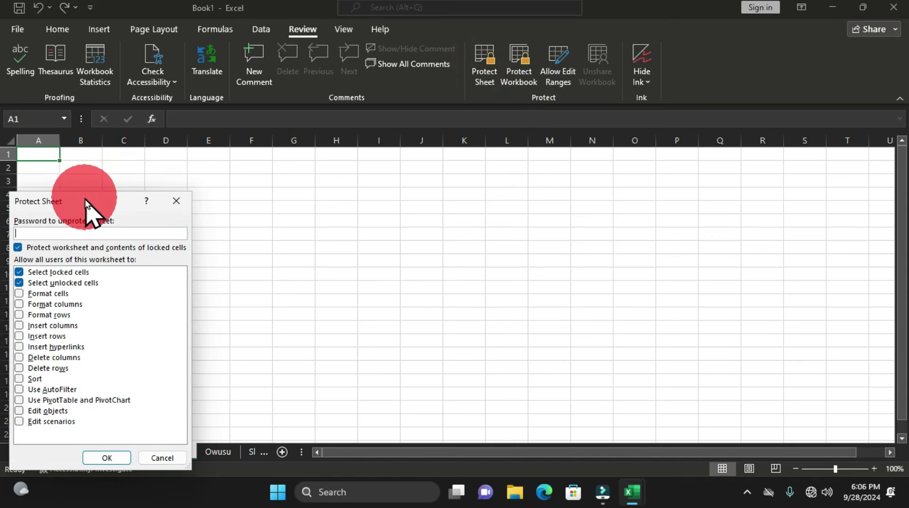
drag(83, 201, 426, 154)
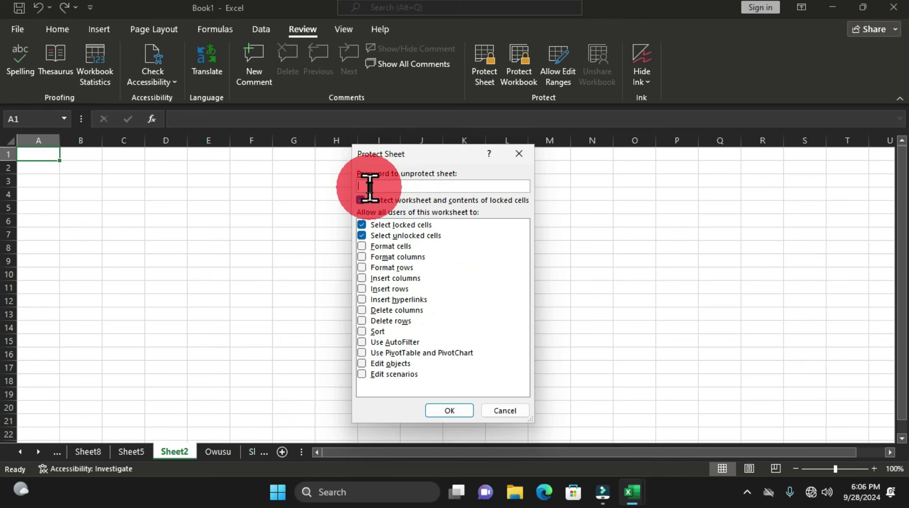
text(1)
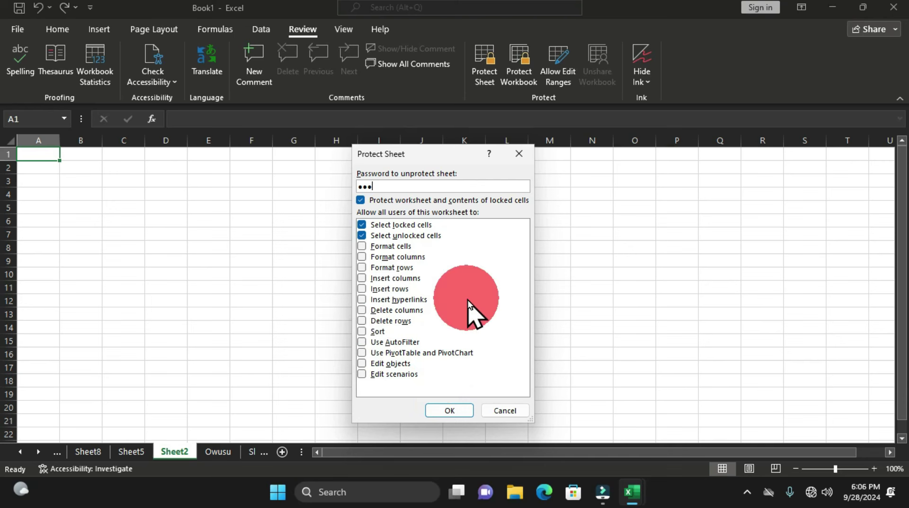
key(alt+f)
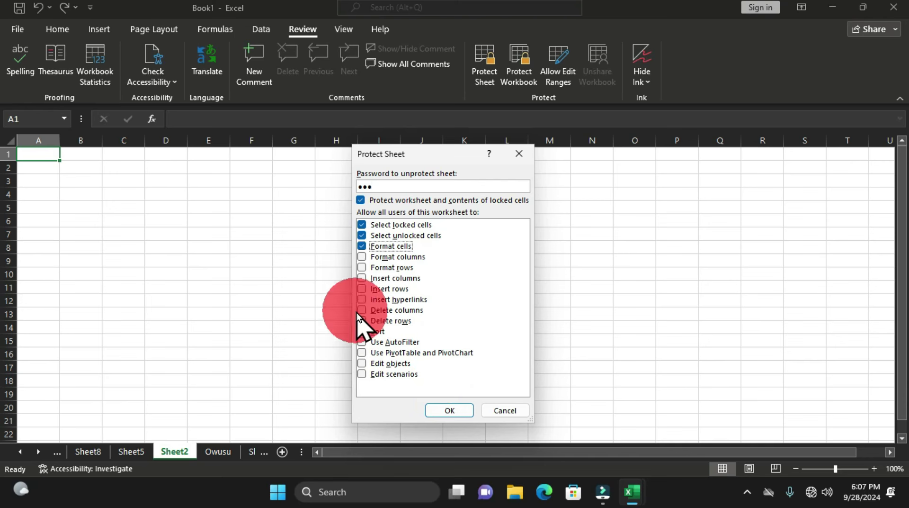
click(362, 278)
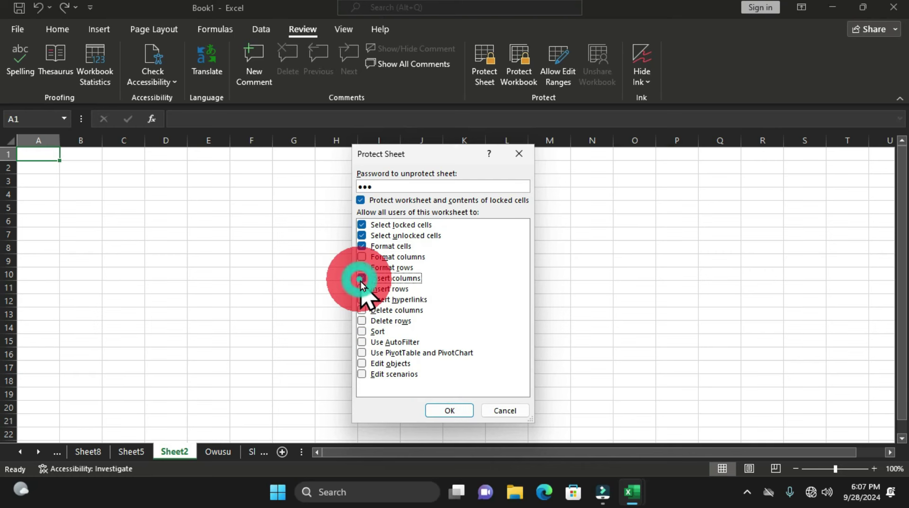
click(452, 410)
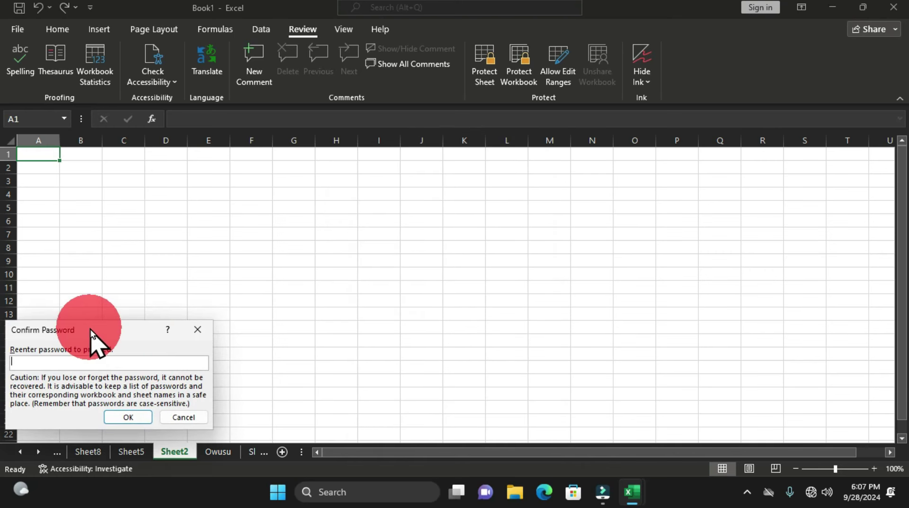
drag(97, 339, 402, 238)
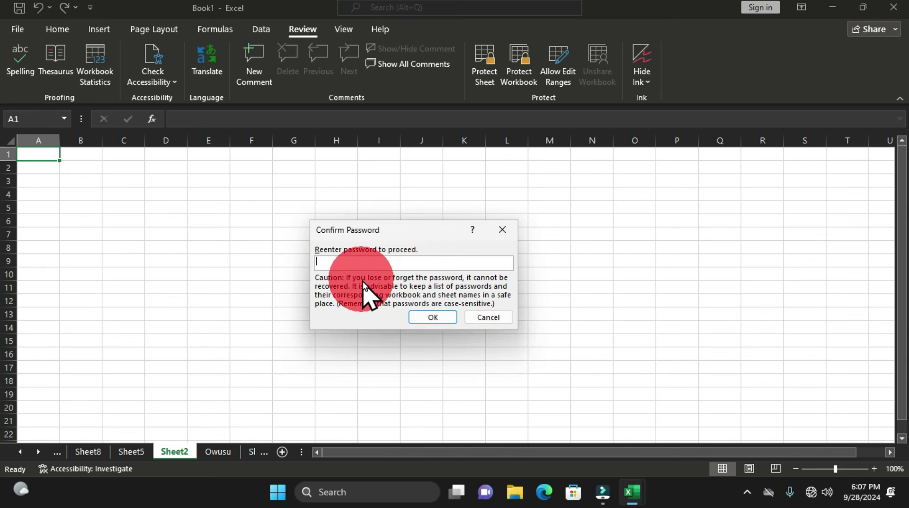
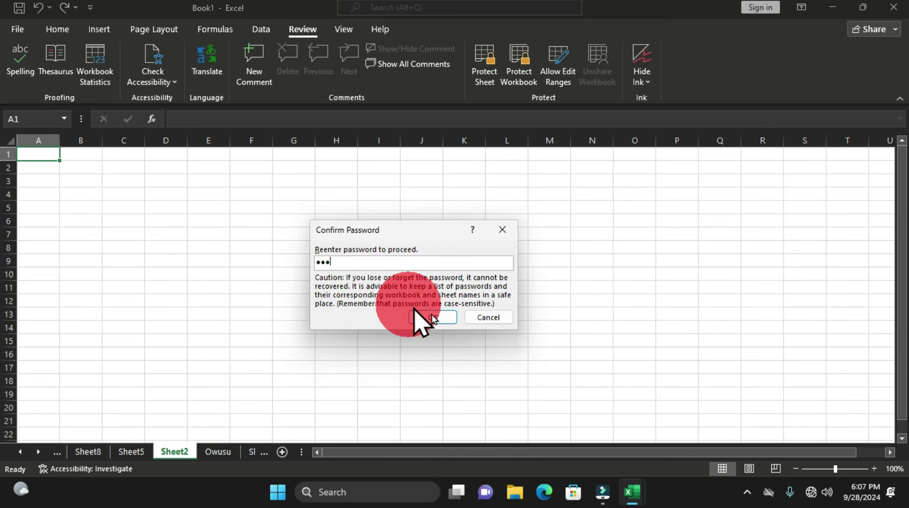
click(420, 317)
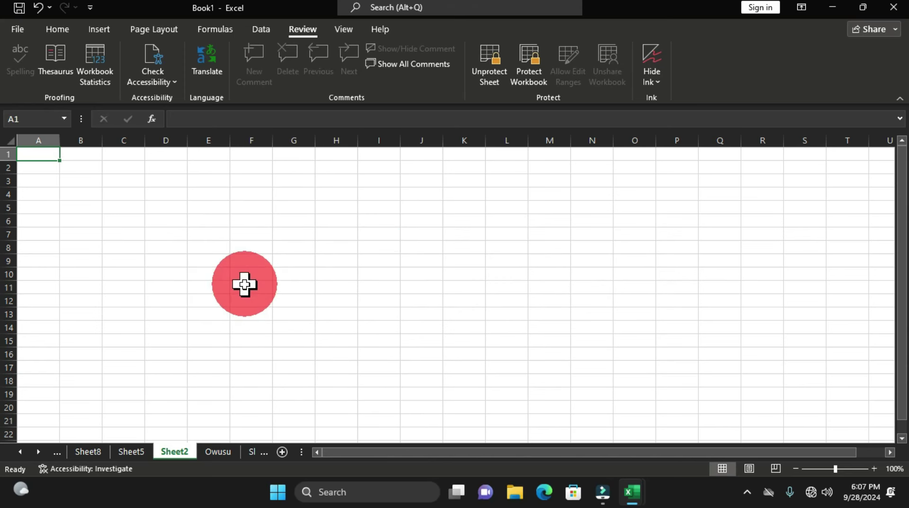
Try deleting the contents of D4 and dismiss the protected-sheet warning.
click(163, 194)
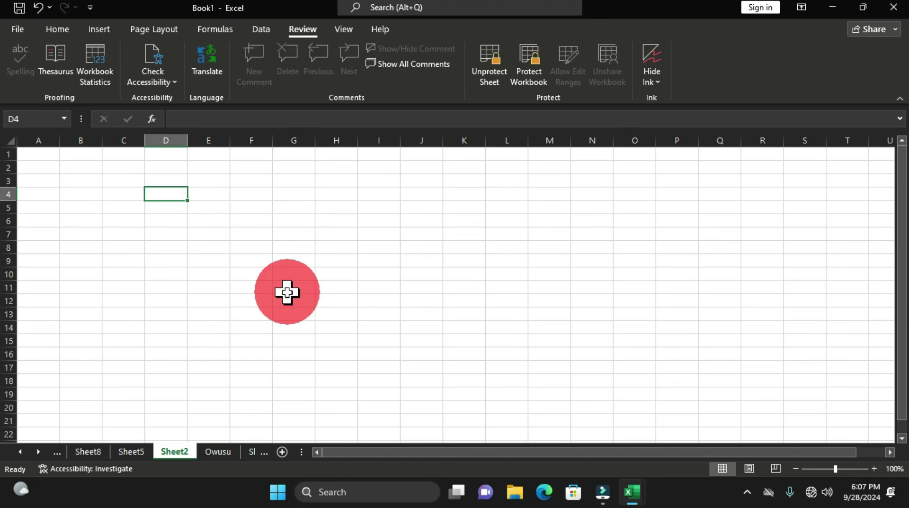
key(Delete)
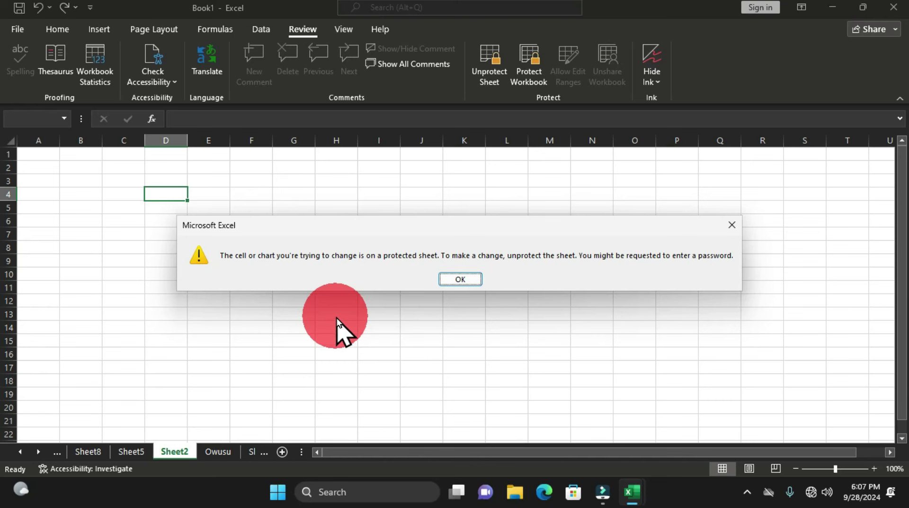
click(461, 279)
Select various cells and the range B4:K18, then try deleting G16 and dismiss the warning.
click(117, 250)
click(81, 232)
click(71, 253)
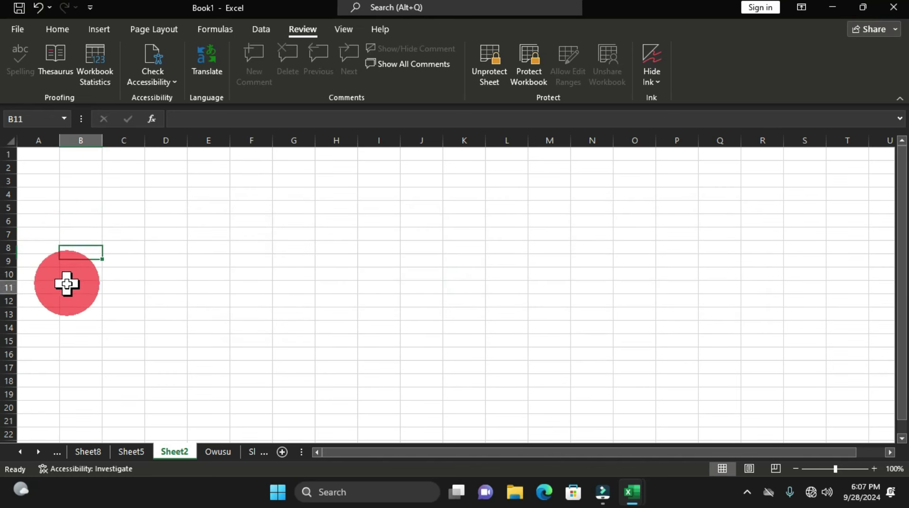
click(67, 285)
click(165, 369)
click(120, 246)
click(68, 207)
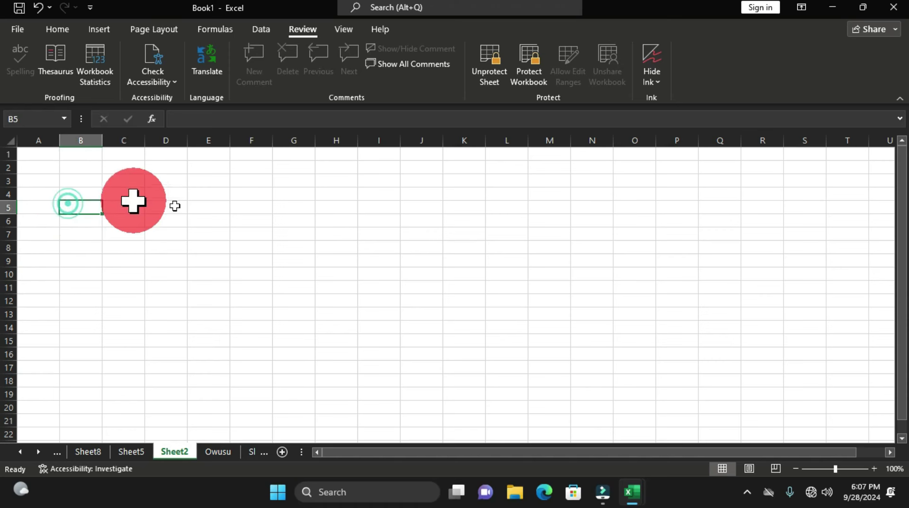
click(187, 207)
click(257, 339)
click(379, 314)
drag(99, 195, 475, 387)
click(337, 260)
click(124, 246)
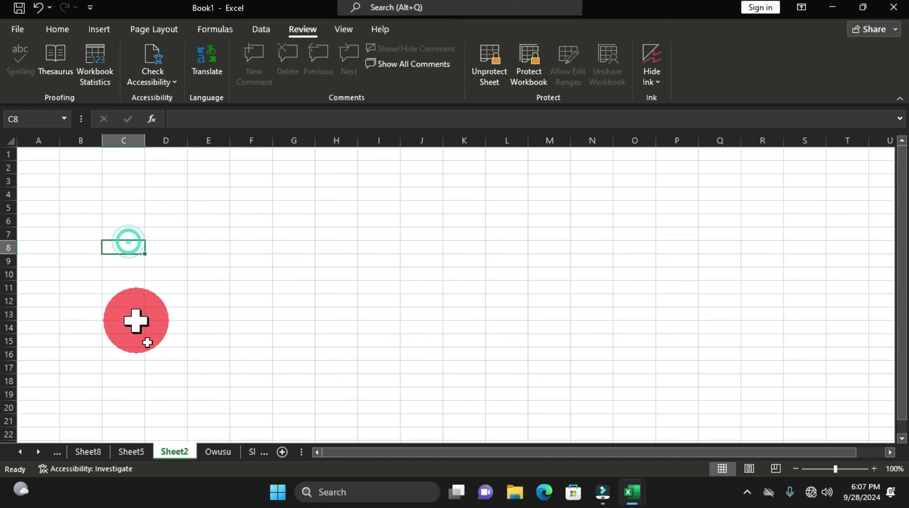
click(222, 334)
click(85, 217)
click(148, 187)
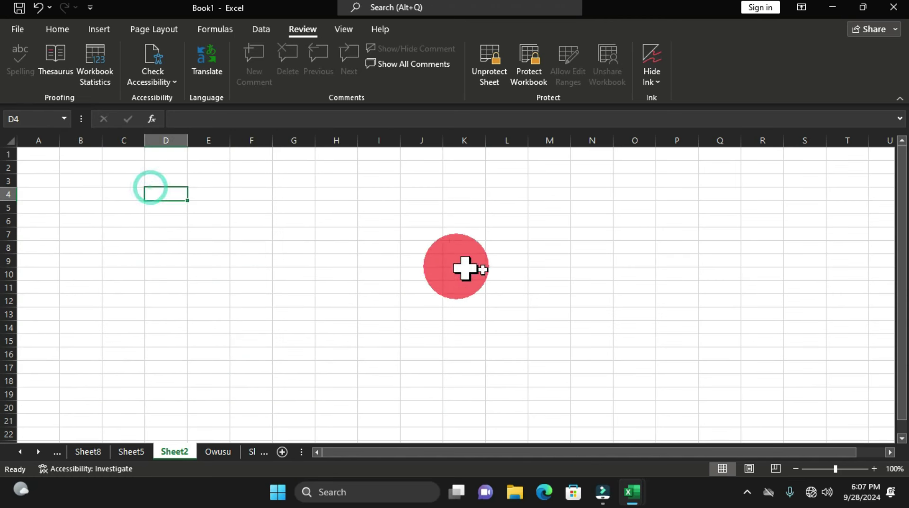
click(497, 263)
click(294, 351)
key(Delete)
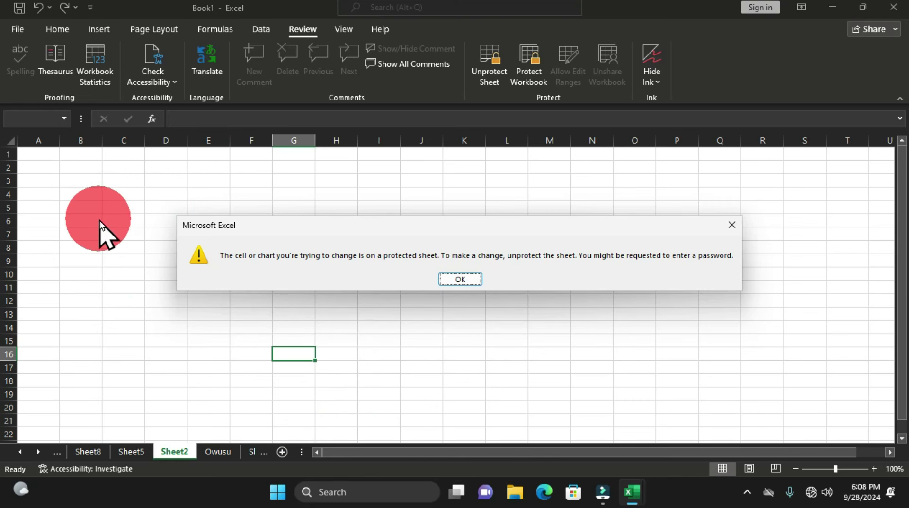
click(459, 280)
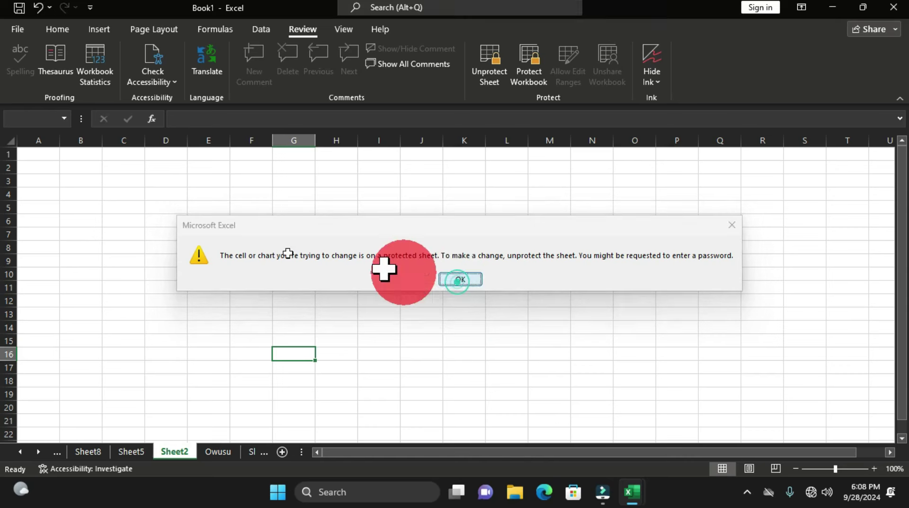
Select ranges B7:H21, H7:K13, L7:O15 and D6:I17, then open the Unprotect Sheet prompt.
drag(81, 234, 399, 410)
drag(336, 234, 474, 312)
drag(507, 234, 653, 344)
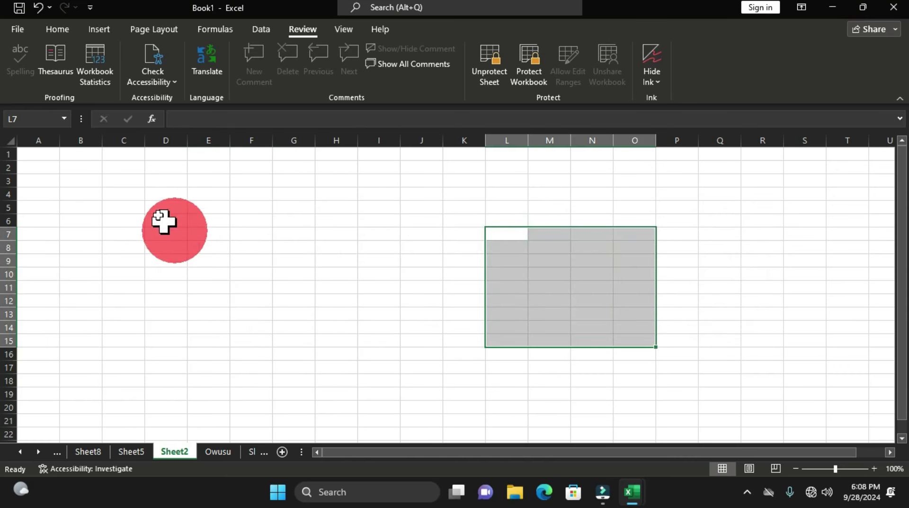
drag(164, 221, 379, 369)
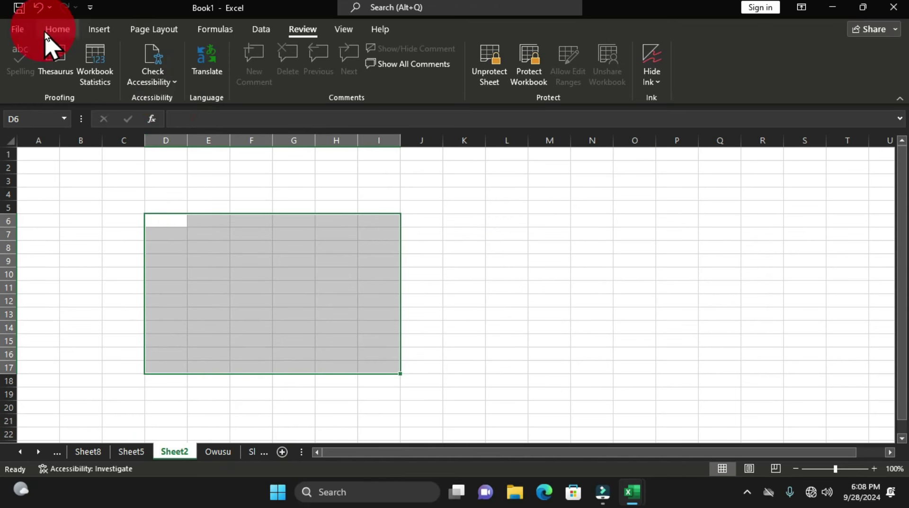
click(492, 58)
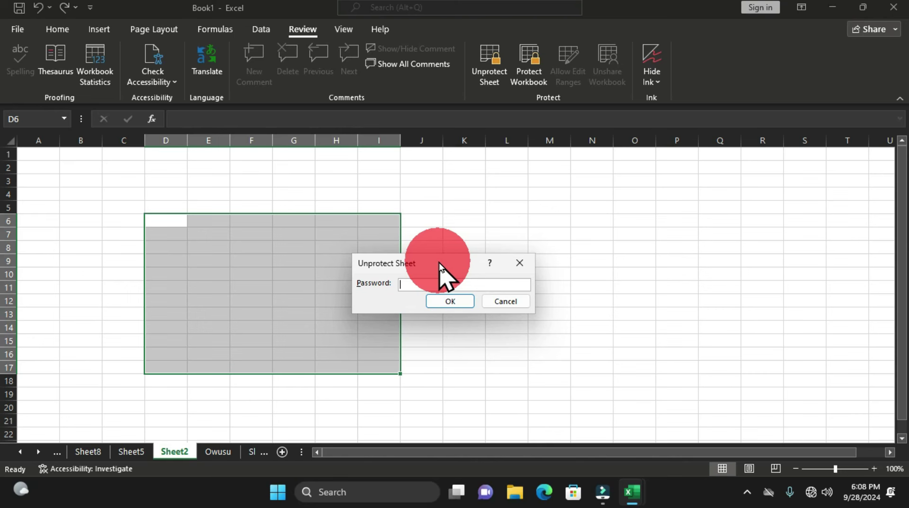
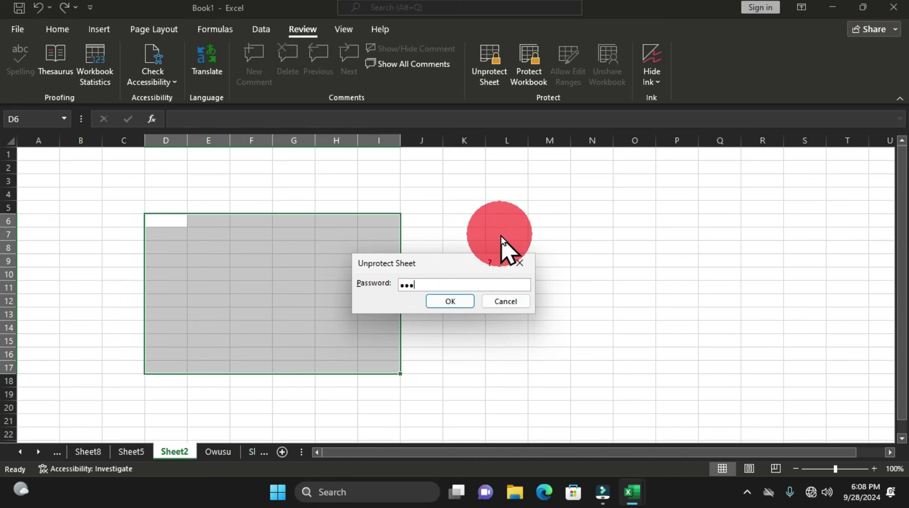
Unprotect Sheet2 with its password and enter nnn, jkjkj, ggh and srrr into B5:B8.
click(450, 301)
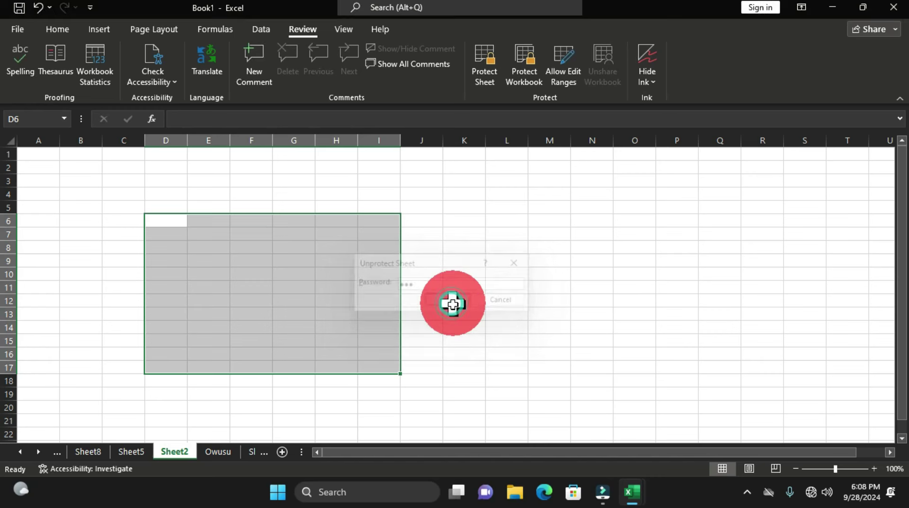
click(85, 207)
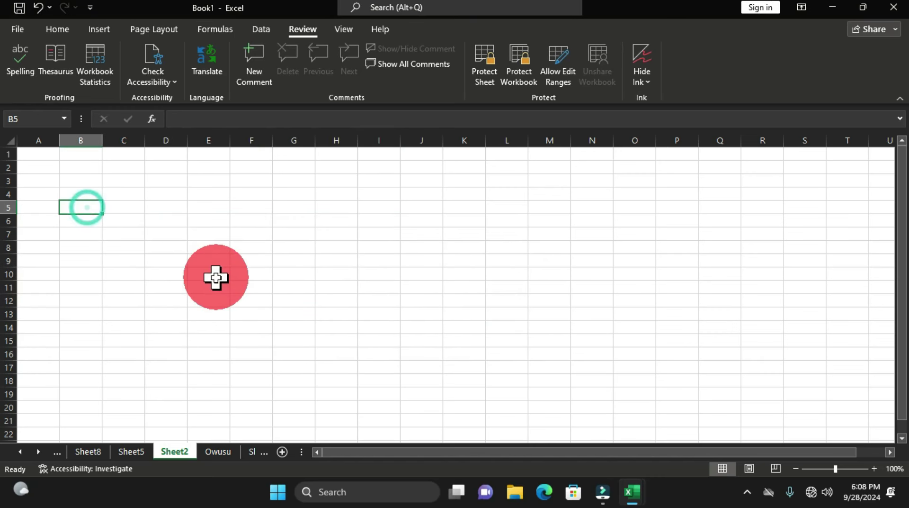
text(nnn)
key(Return)
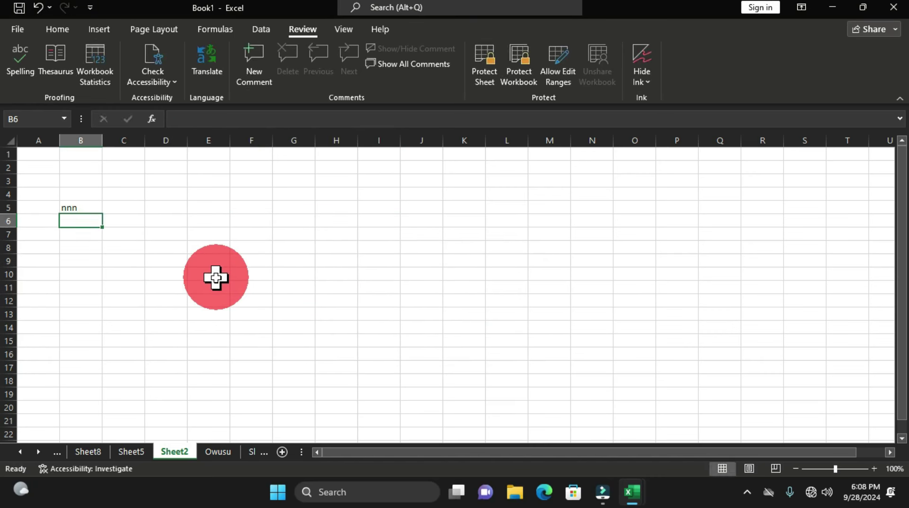
text(jkjkj)
key(Return)
text(gg)
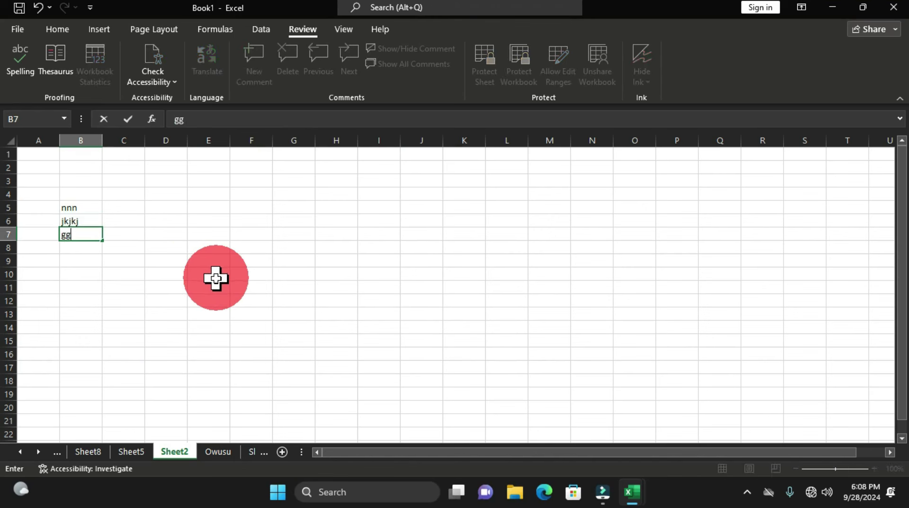
text(h)
key(Return)
text(s)
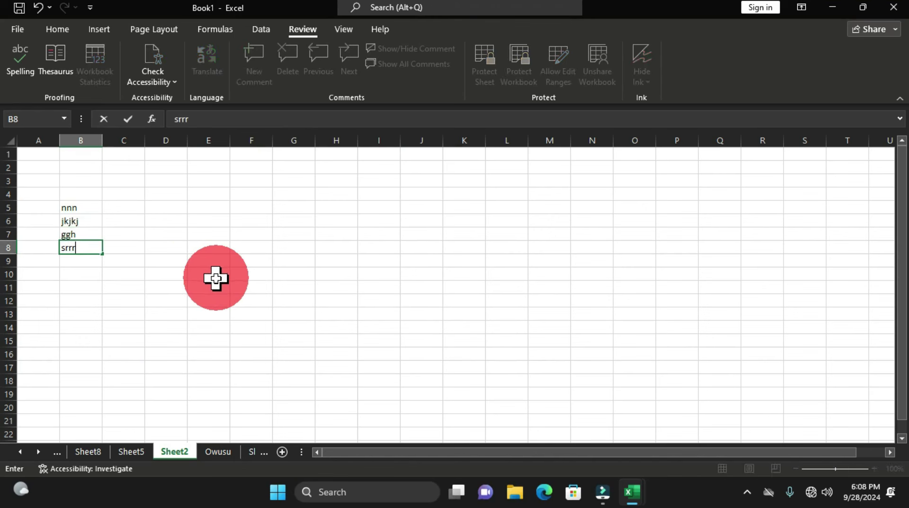
text(rrr)
key(Return)
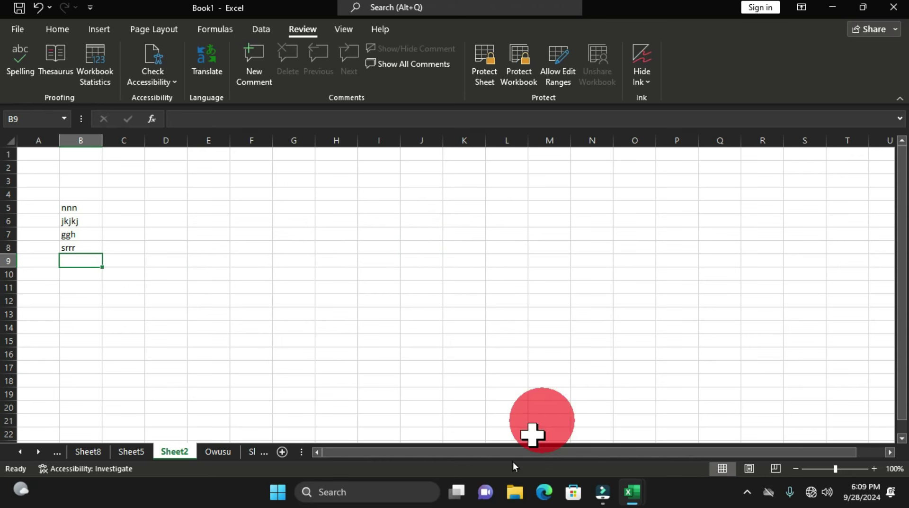
drag(305, 458, 692, 459)
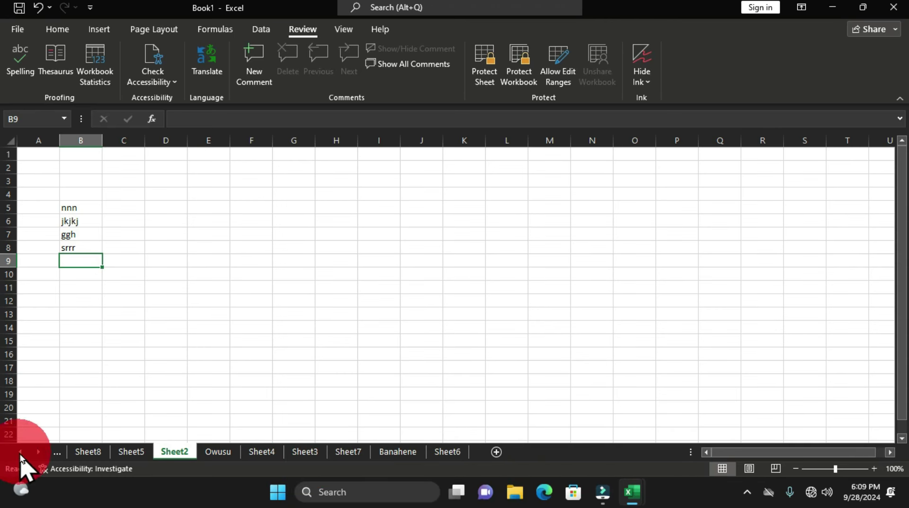
Scroll the sheet tabs back to Tutorial and switch to Sheet8.
click(20, 451)
click(20, 450)
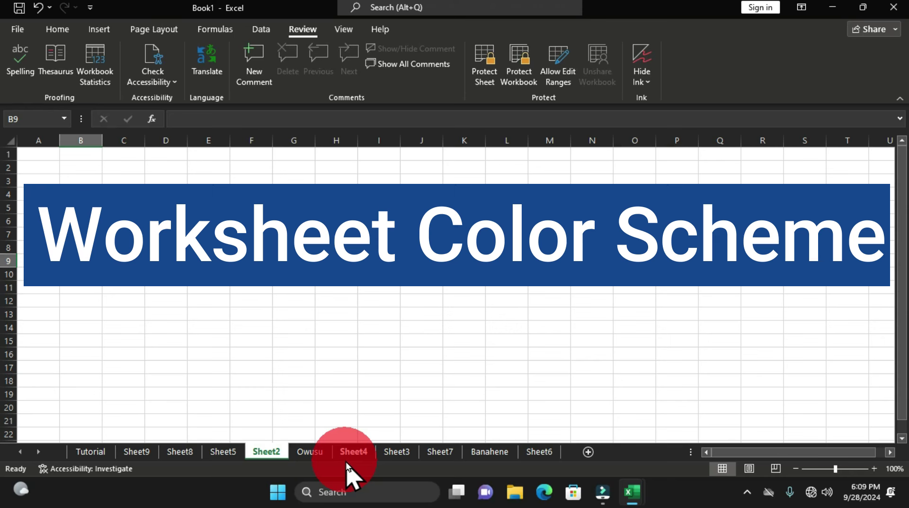
click(181, 452)
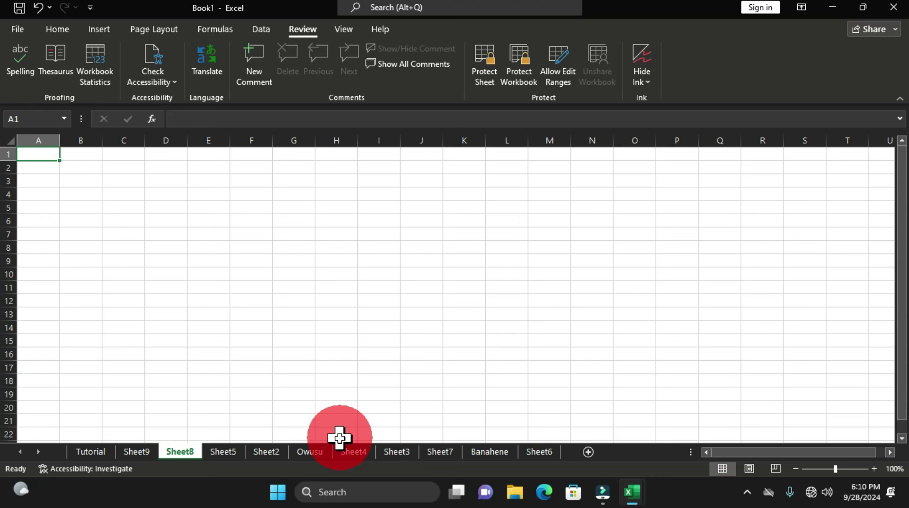
Colour the Sheet8 tab dark red.
right_click(180, 451)
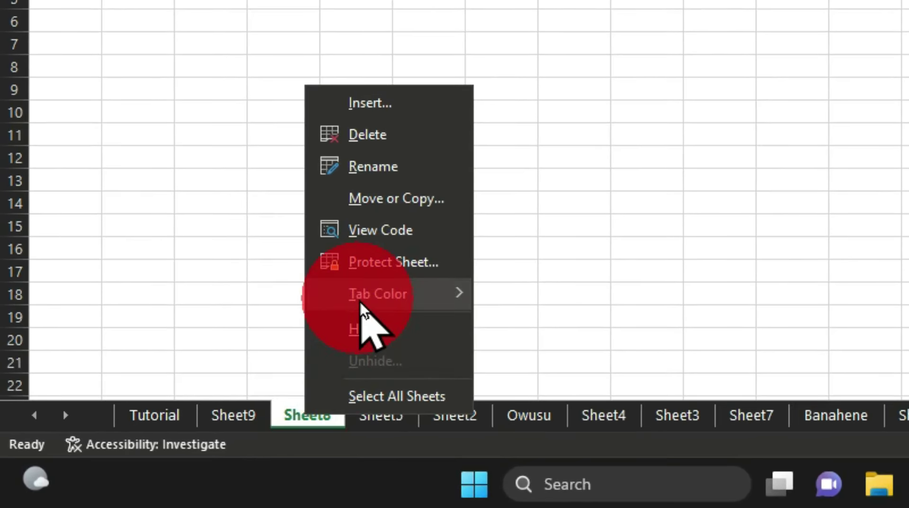
mouse_move(360, 301)
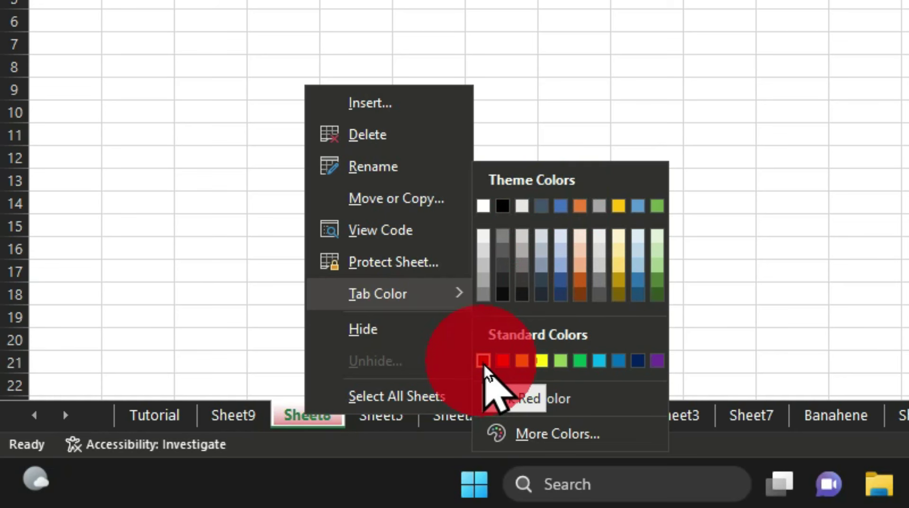
click(483, 361)
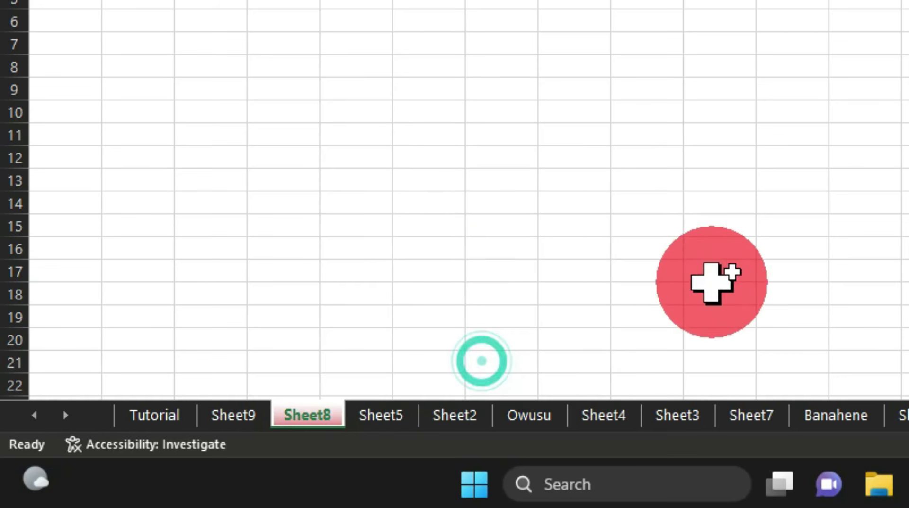
click(718, 247)
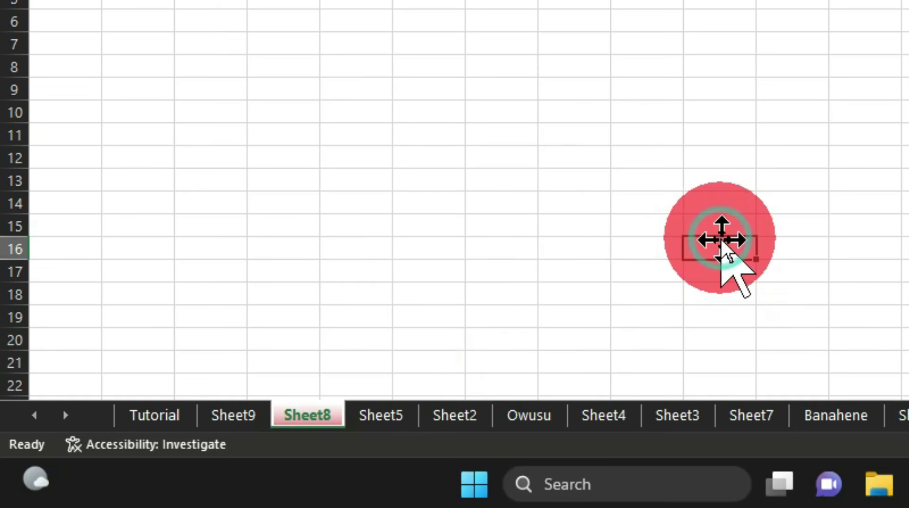
Colour the Owusu sheet tab black.
click(379, 416)
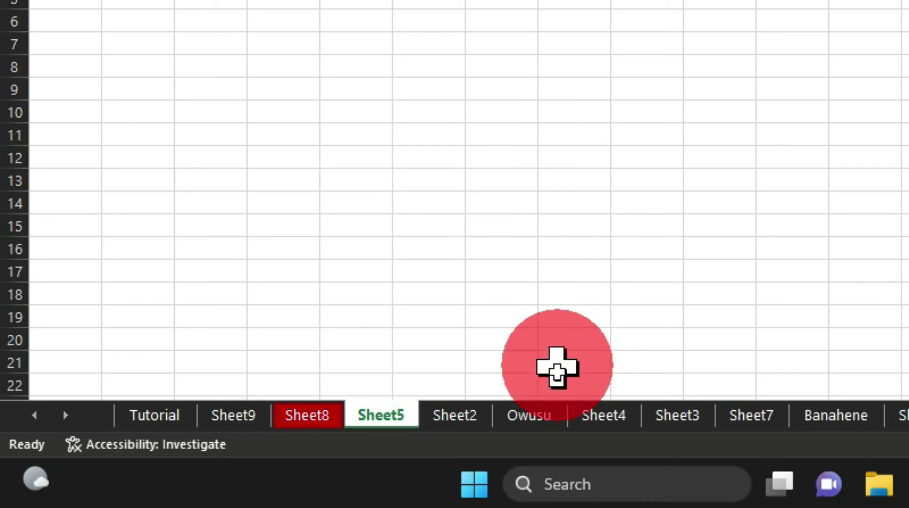
click(540, 416)
right_click(539, 413)
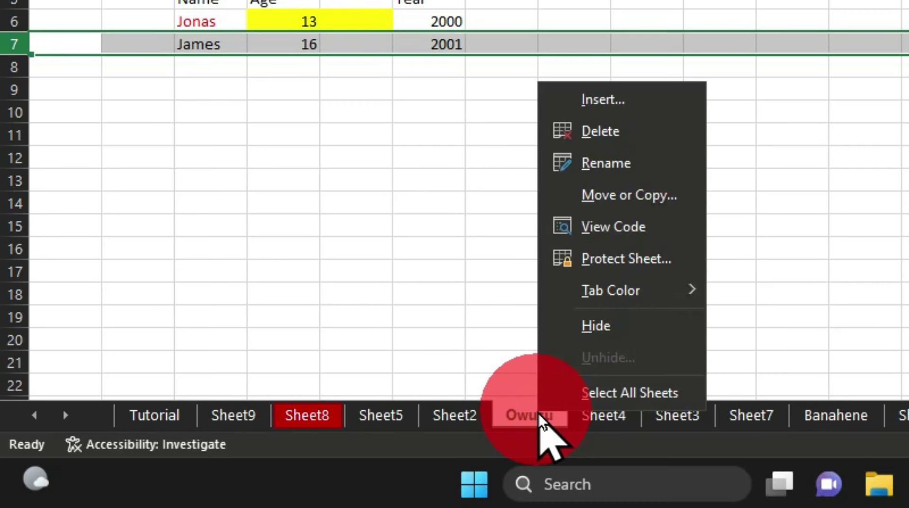
mouse_move(599, 298)
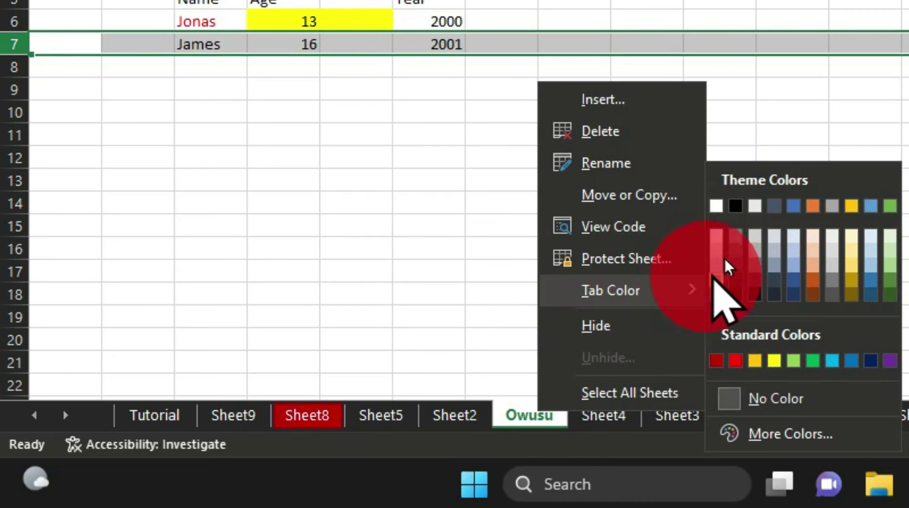
click(734, 204)
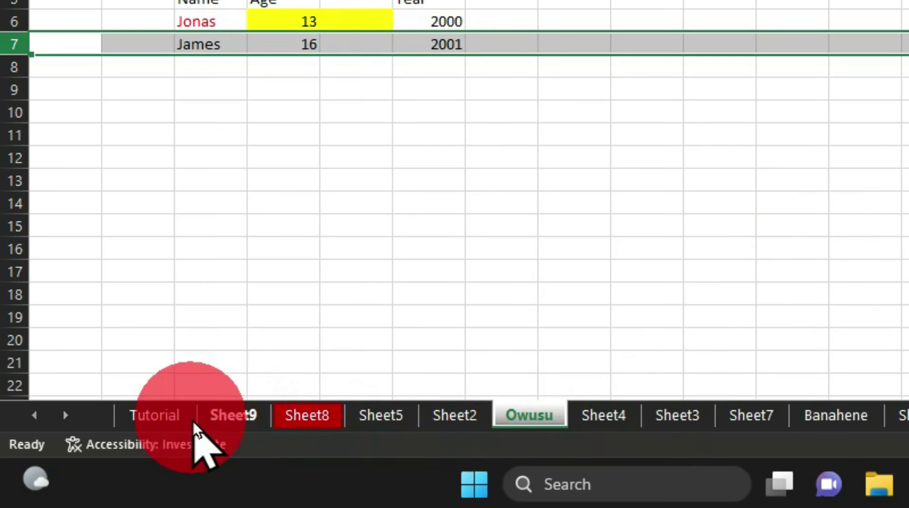
Colour the Tutorial sheet tab orange.
click(152, 416)
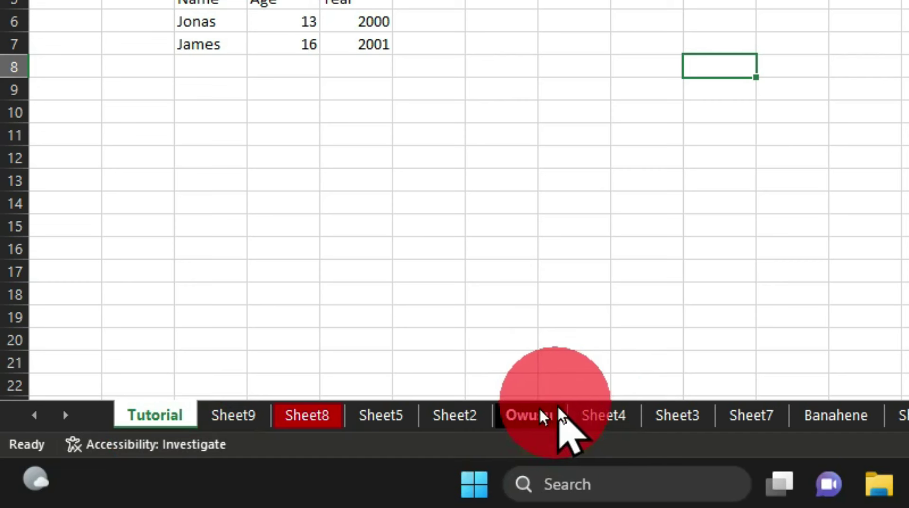
right_click(171, 419)
mouse_move(248, 290)
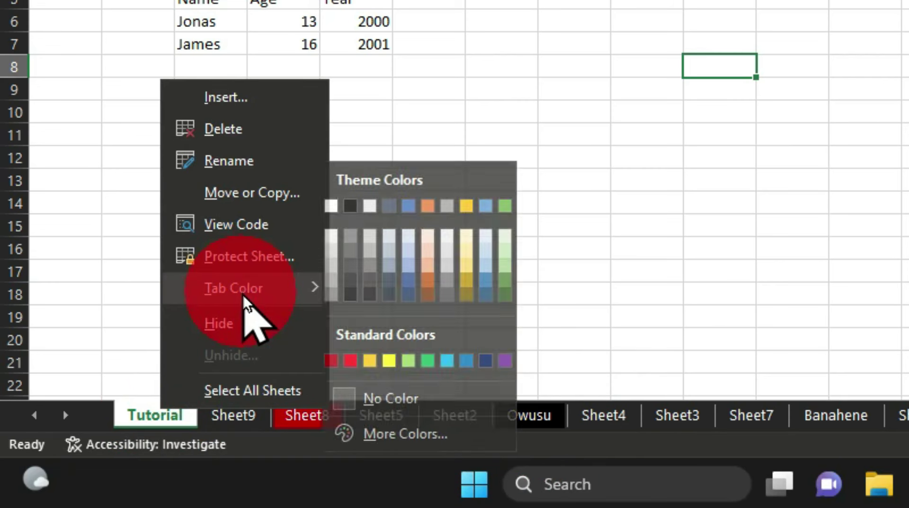
click(378, 361)
Colour the Sheet7 tab navy and switch to Sheet3 to view it.
click(747, 417)
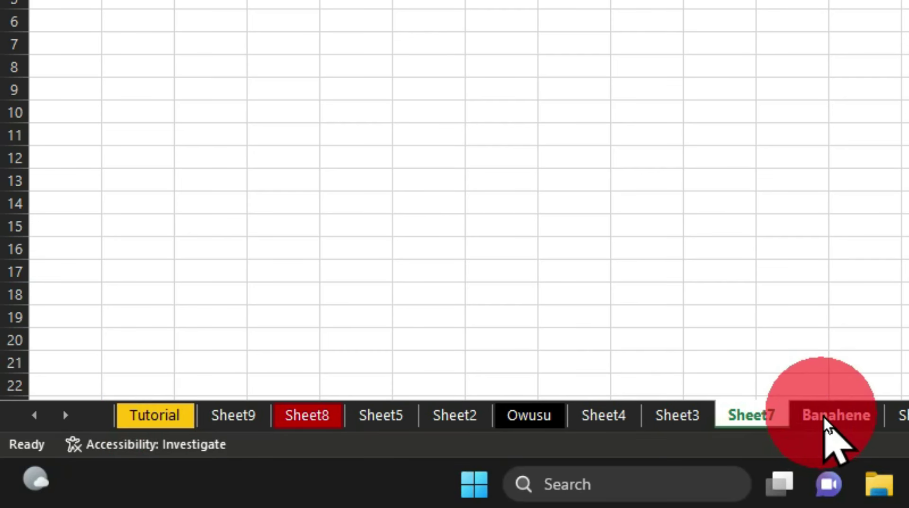
right_click(764, 419)
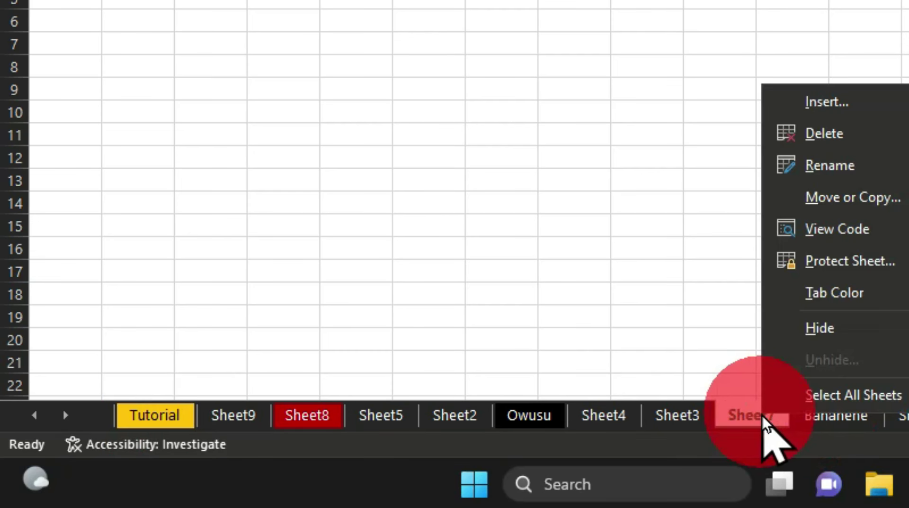
click(830, 292)
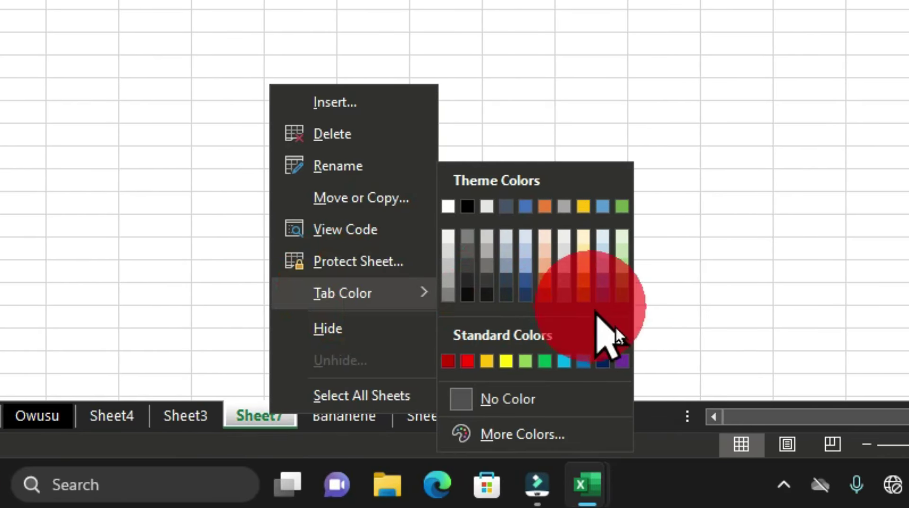
click(602, 361)
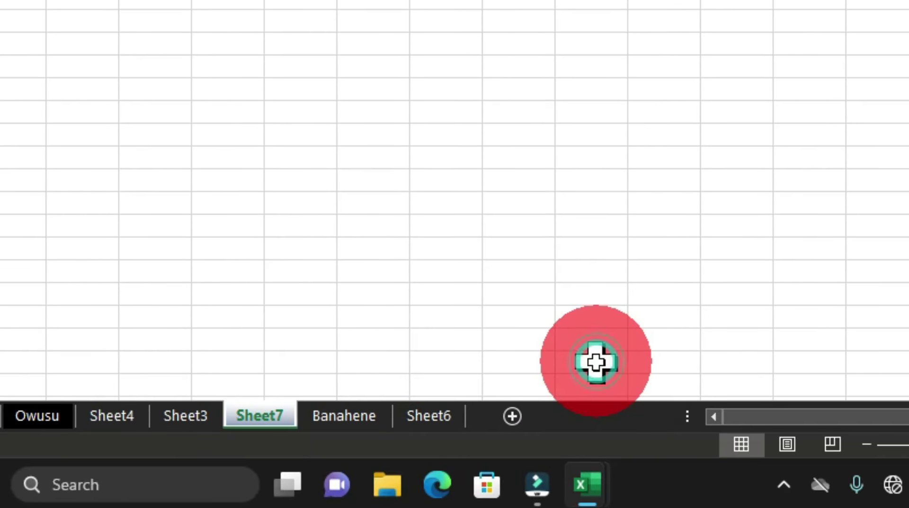
click(162, 416)
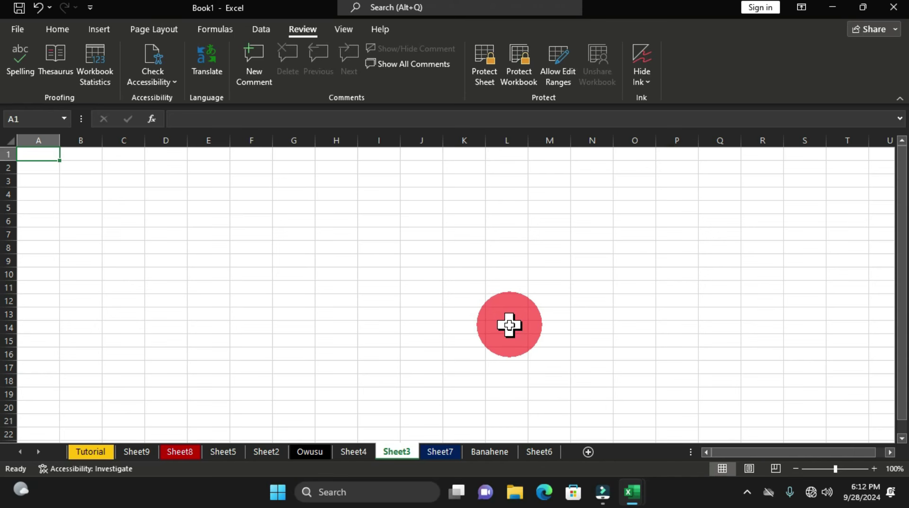
Colour Sheet2's tab purple via Home > Format > Tab Color, then view it from Sheet4.
click(254, 452)
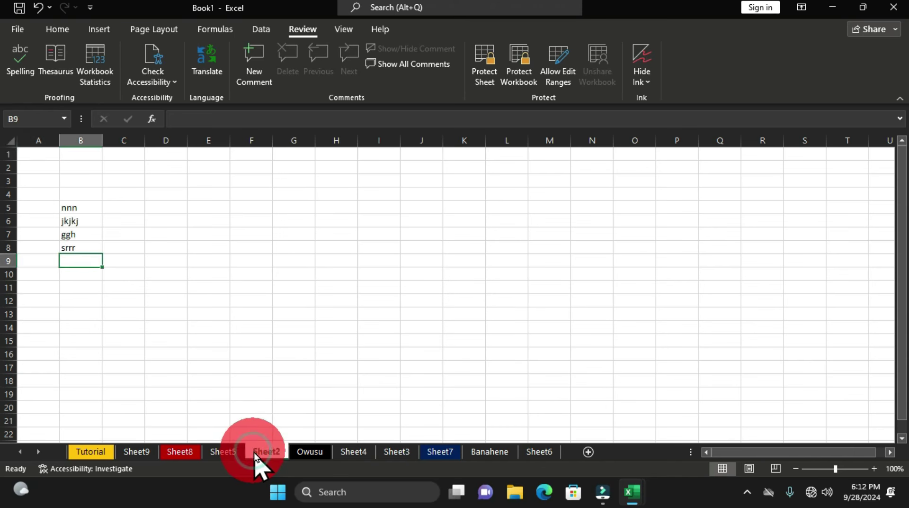
click(57, 30)
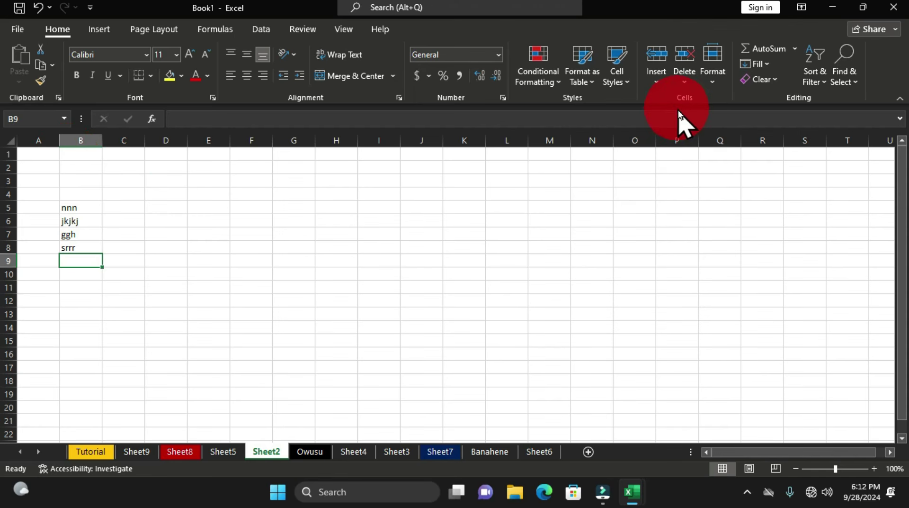
click(715, 82)
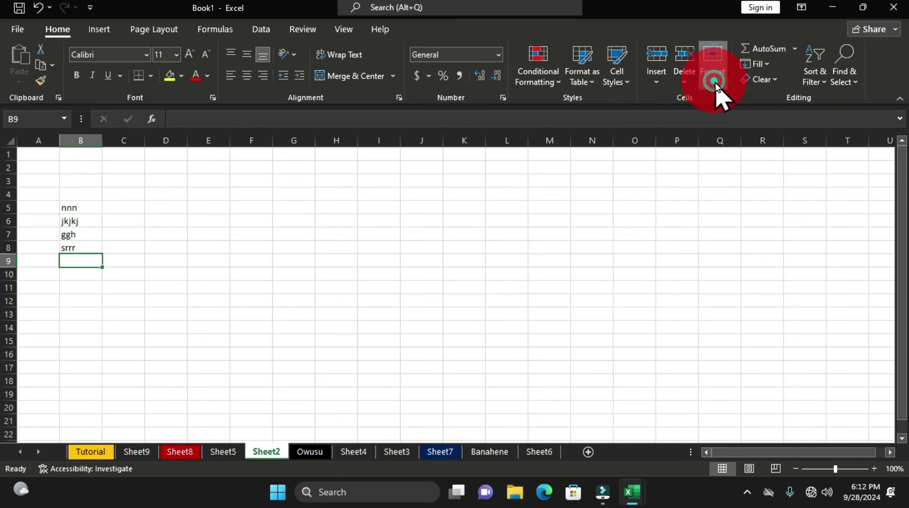
mouse_move(771, 313)
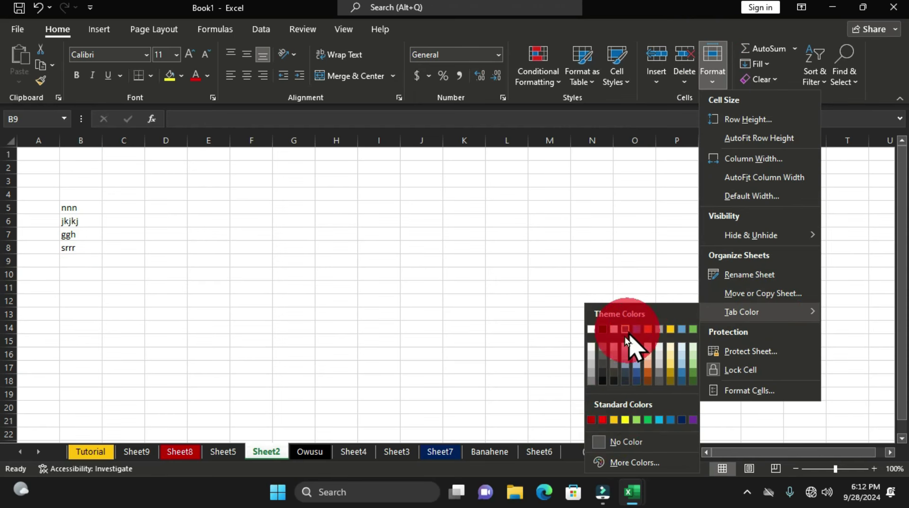
click(693, 419)
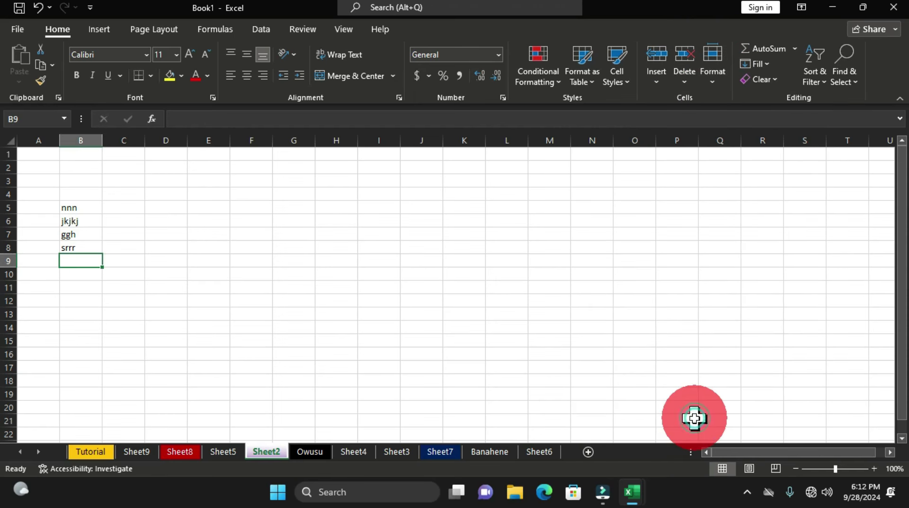
click(361, 454)
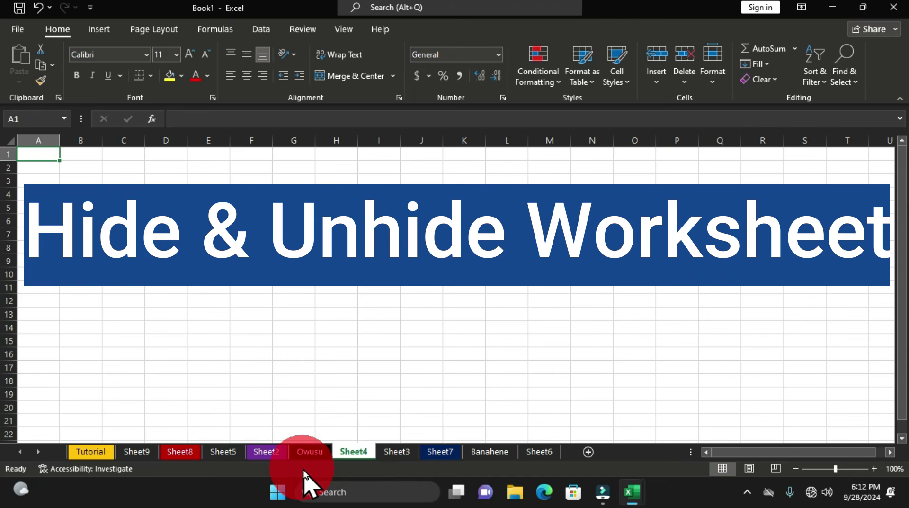
Hide Sheet2.
click(271, 453)
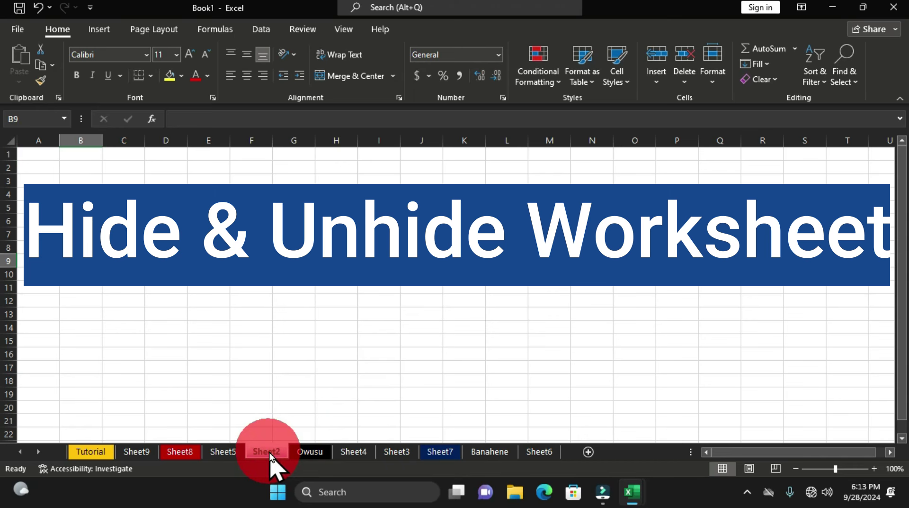
right_click(271, 455)
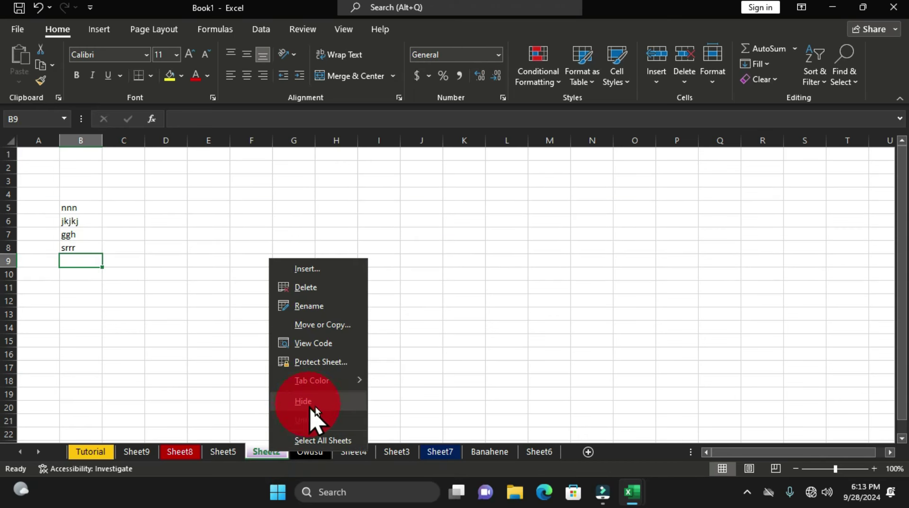
click(314, 403)
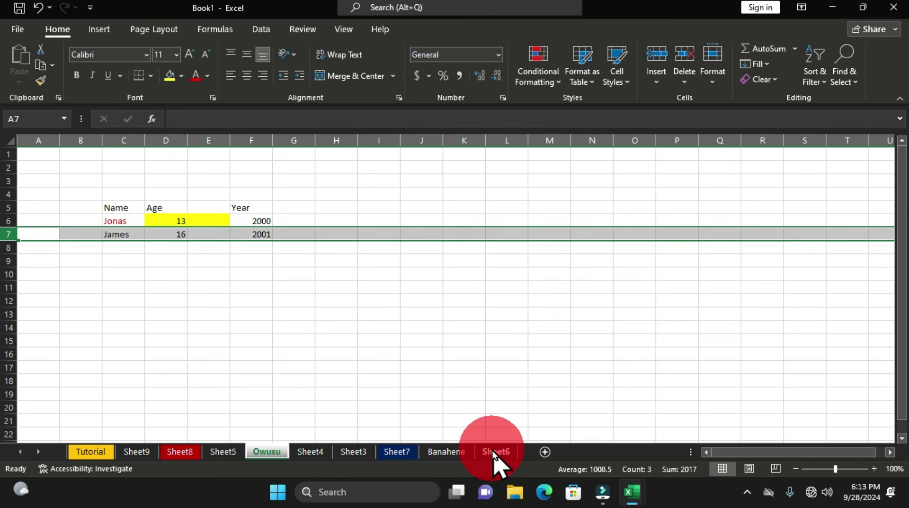
Unhide Sheet2 from the Sheet8 tab's Unhide list.
click(180, 451)
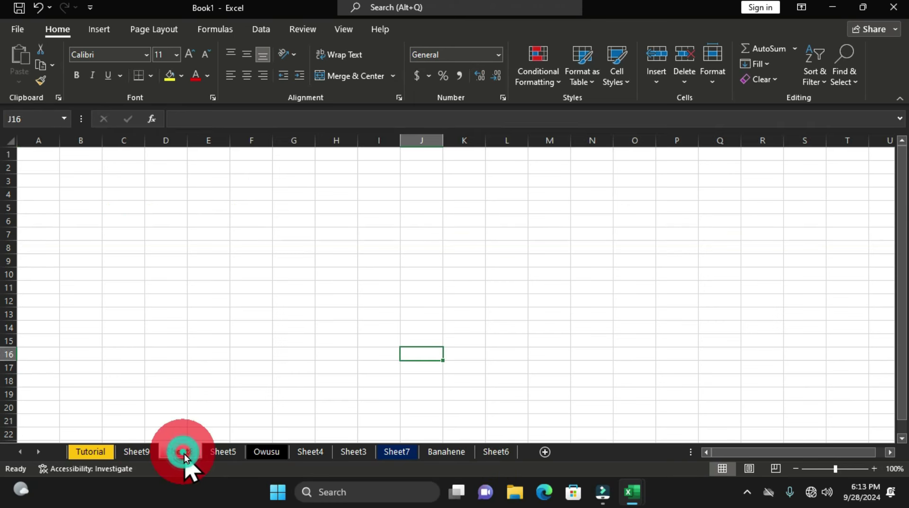
right_click(180, 451)
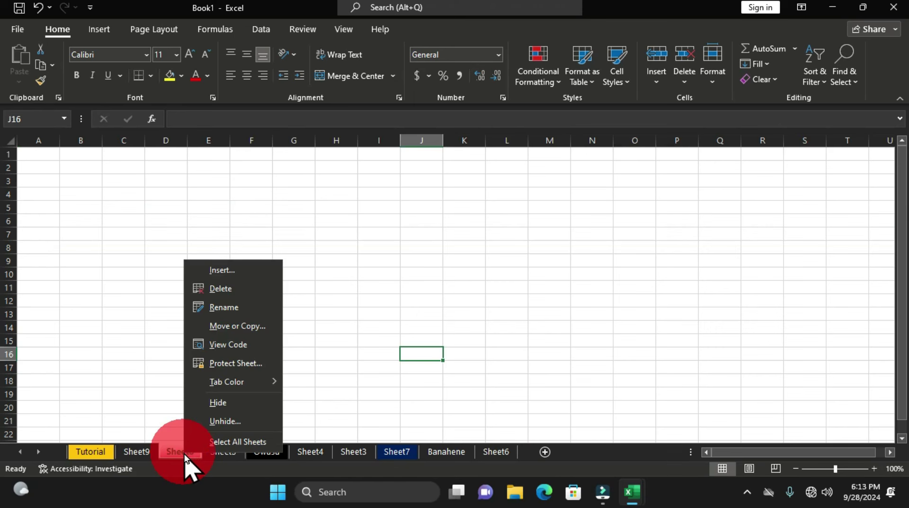
click(235, 421)
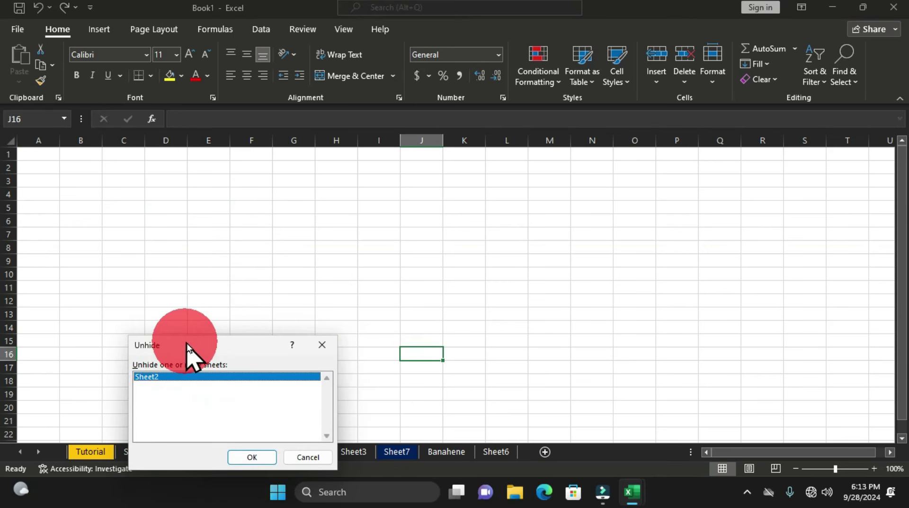
drag(190, 348, 227, 231)
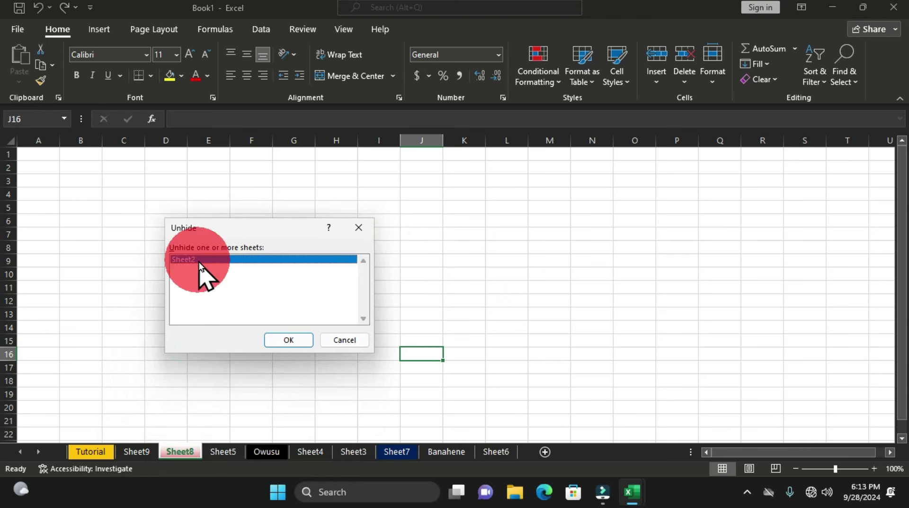
click(283, 341)
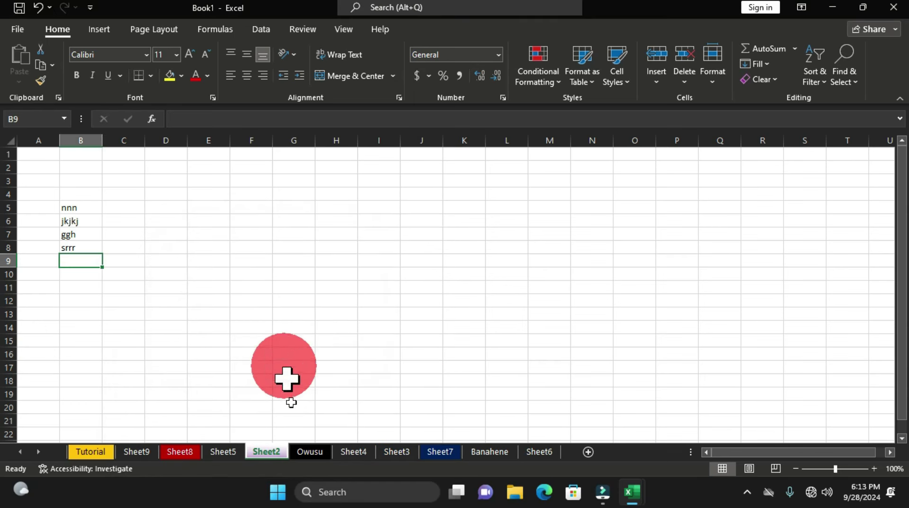
Group Sheet5, Sheet8, Sheet9, Owusu and Sheet4 and hide them together.
click(223, 452)
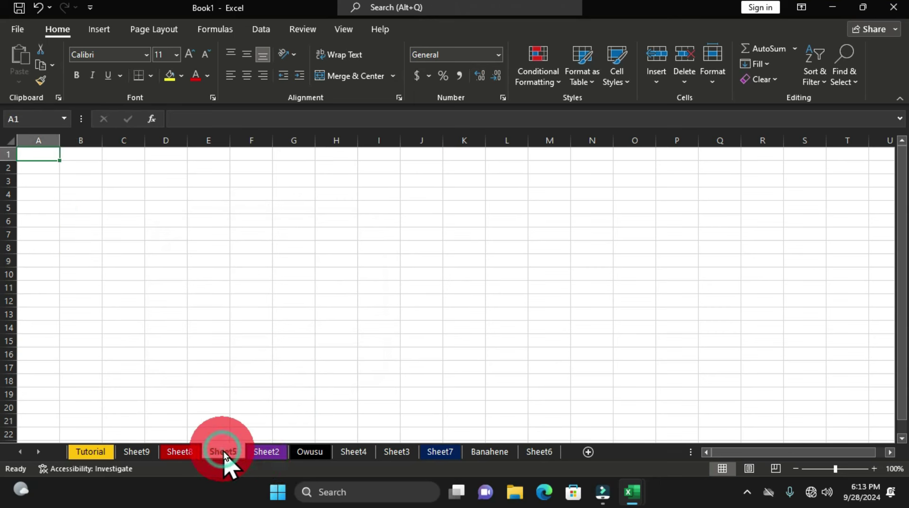
drag(223, 452, 308, 411)
ctrl+click(180, 452)
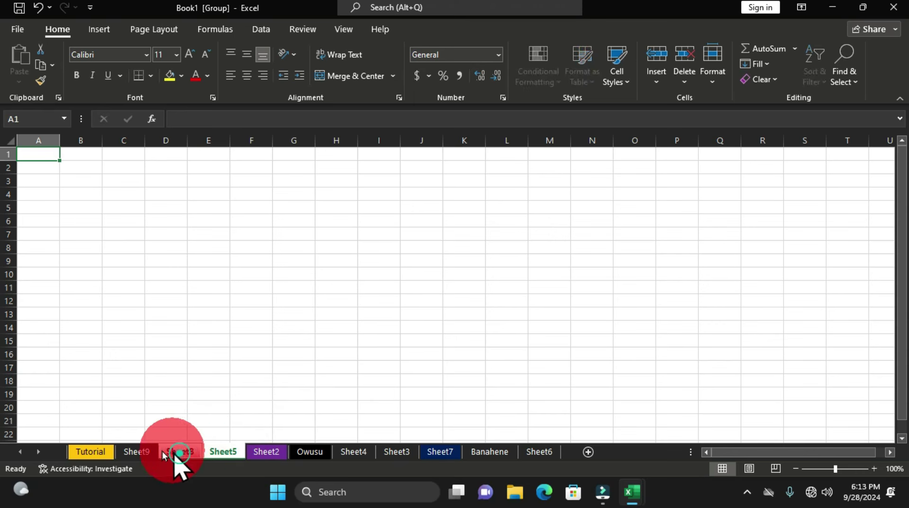
ctrl+click(142, 452)
ctrl+click(303, 451)
ctrl+click(346, 452)
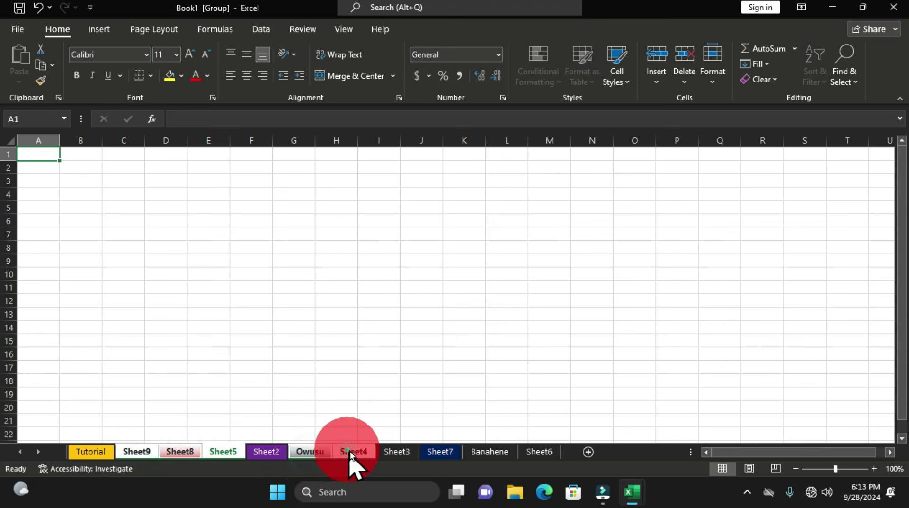
drag(350, 455, 179, 464)
right_click(179, 461)
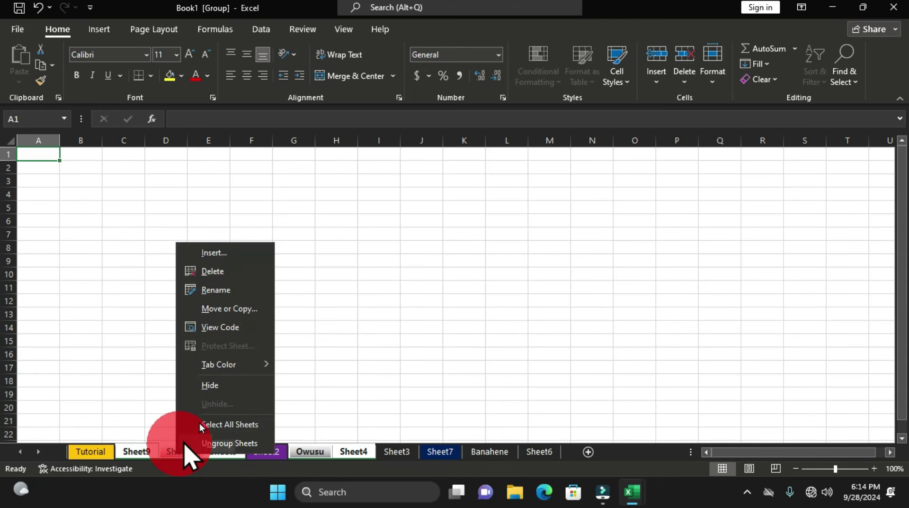
click(221, 389)
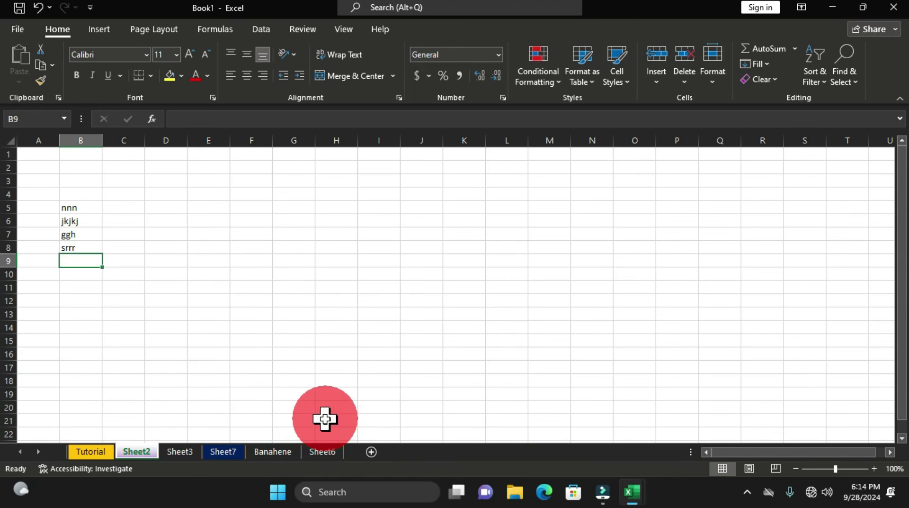
Unhide Sheet9, Sheet8, Sheet5, Owusu and Sheet4 together from the Unhide list.
click(101, 452)
right_click(102, 453)
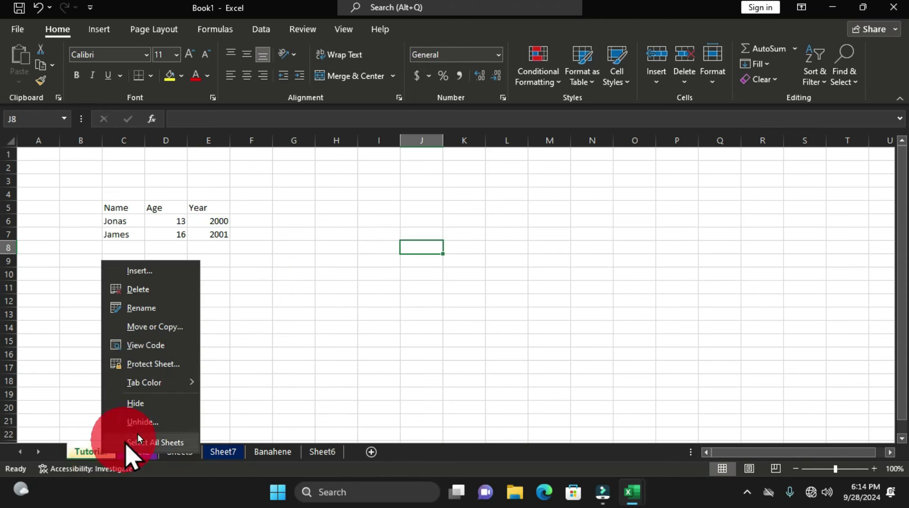
click(142, 422)
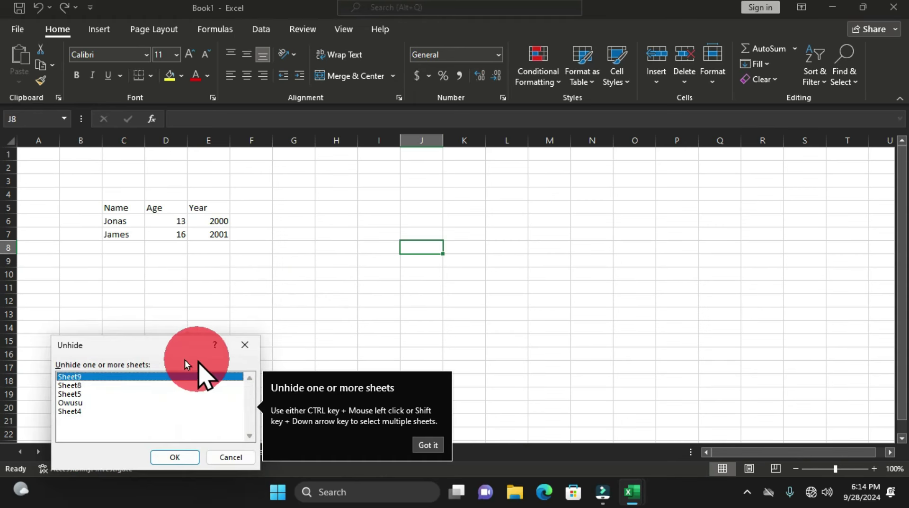
drag(163, 345, 288, 254)
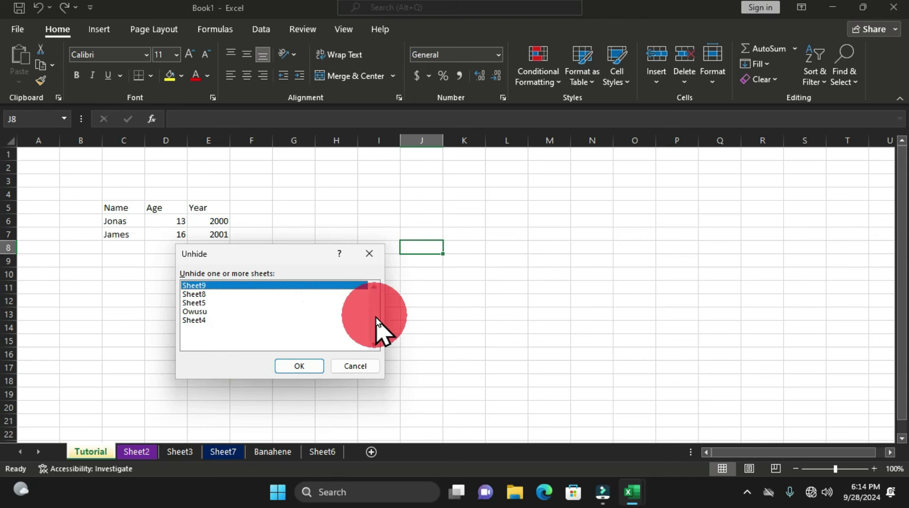
click(194, 294)
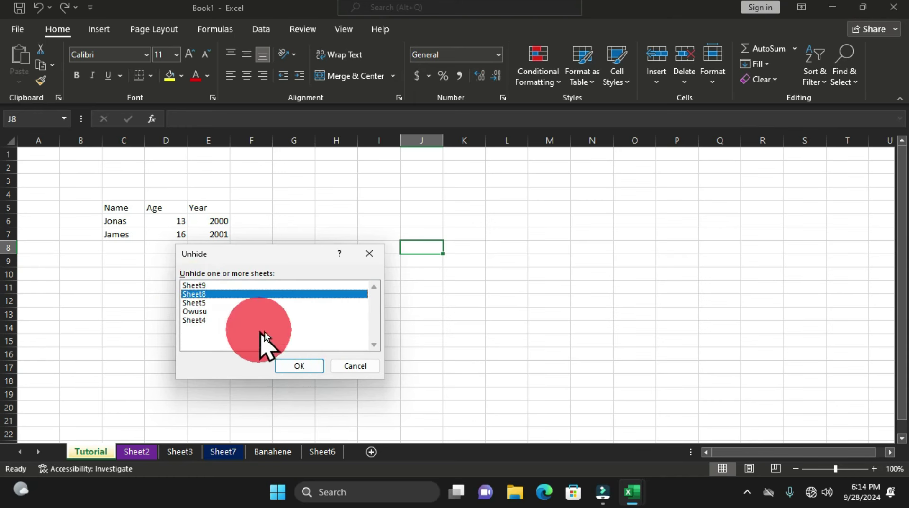
shift+click(199, 312)
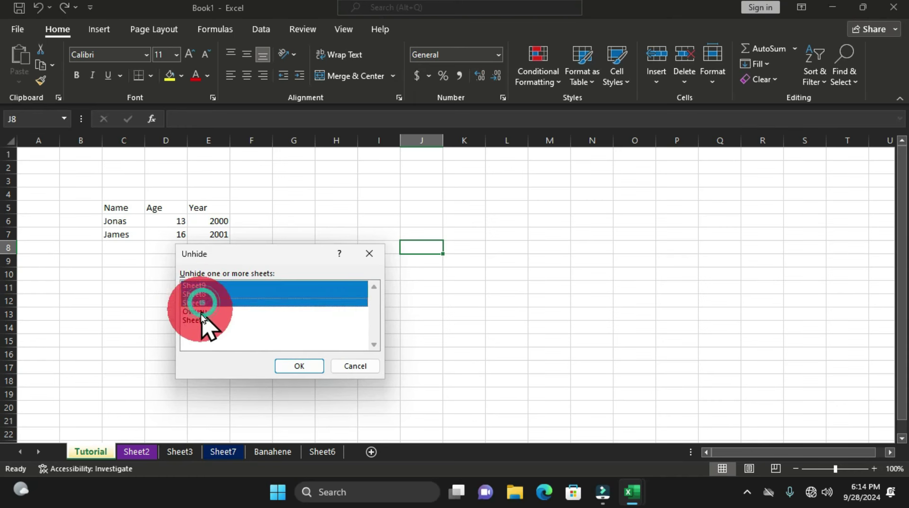
shift+click(200, 320)
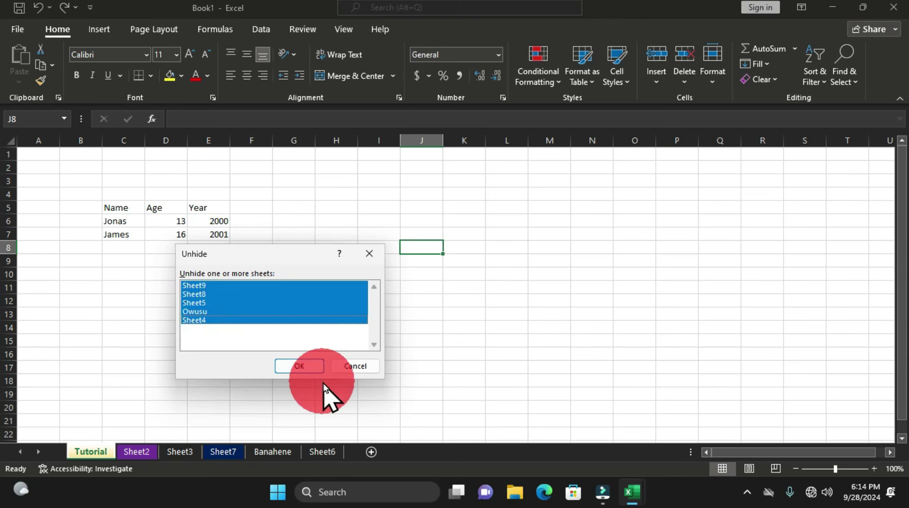
click(298, 366)
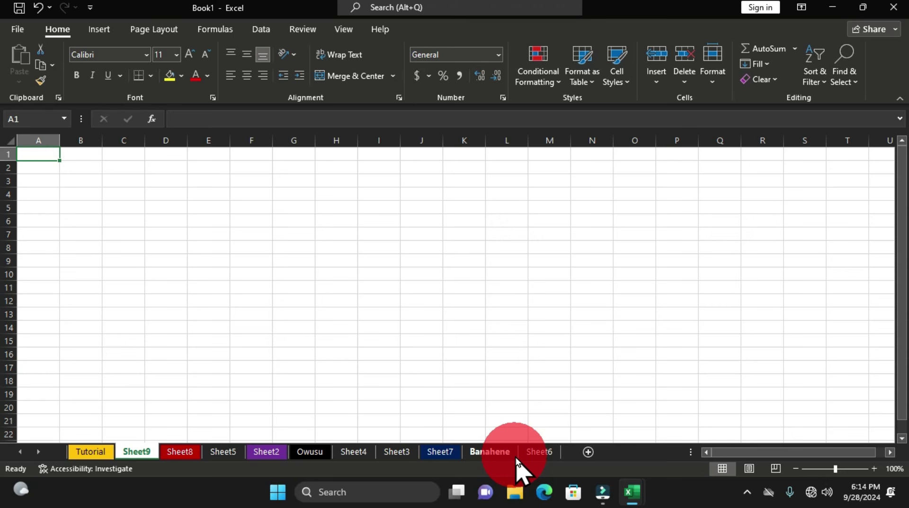
Group Sheet8, Sheet5 and Sheet2 and hide them via Home > Format > Hide Sheet.
click(189, 452)
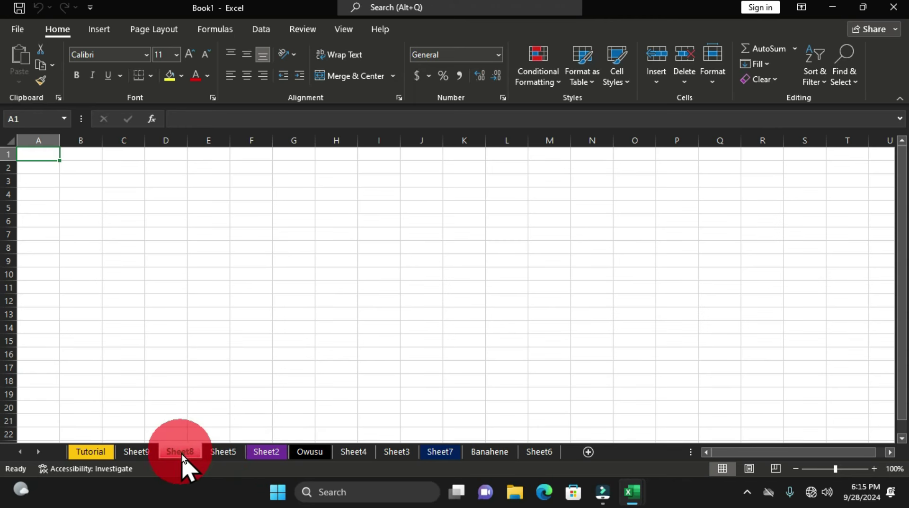
shift+click(266, 452)
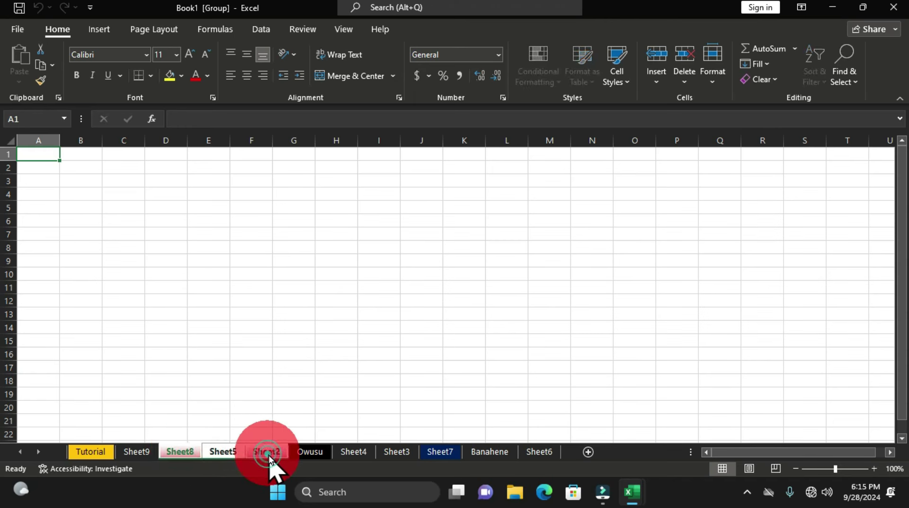
click(60, 31)
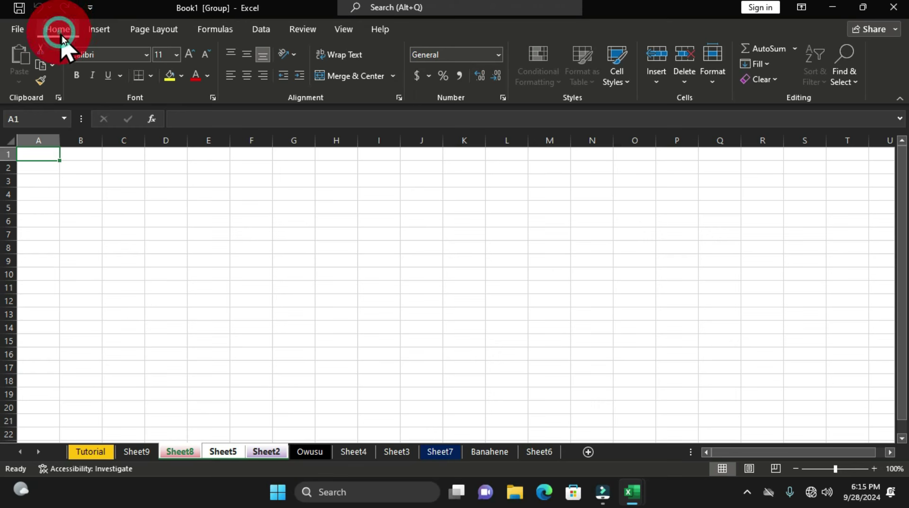
click(716, 84)
click(720, 240)
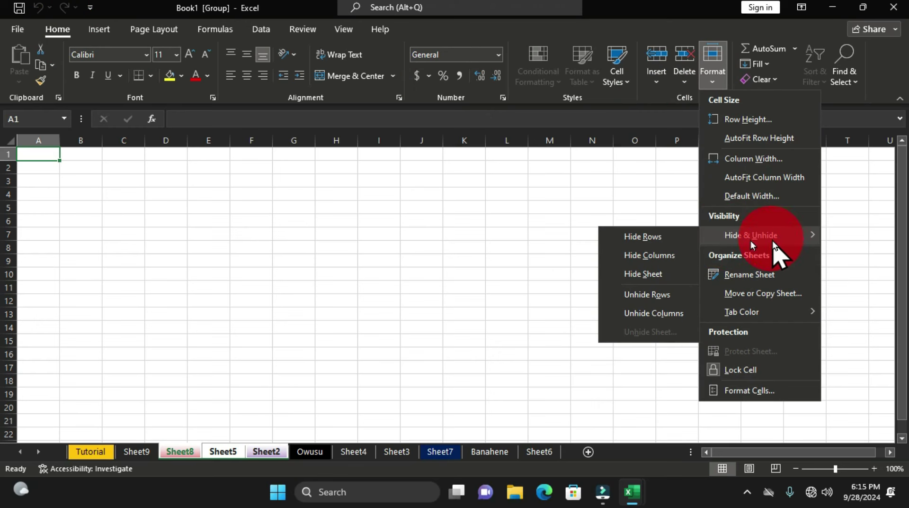
click(661, 275)
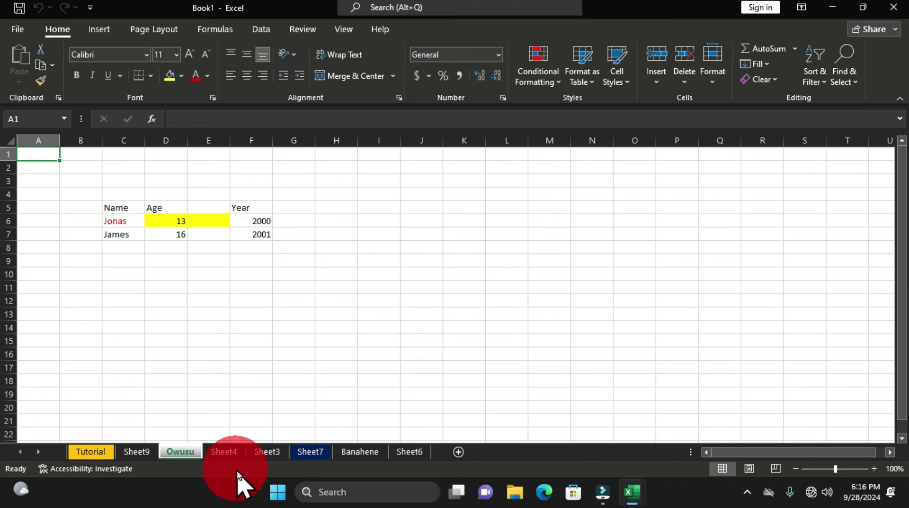
click(232, 452)
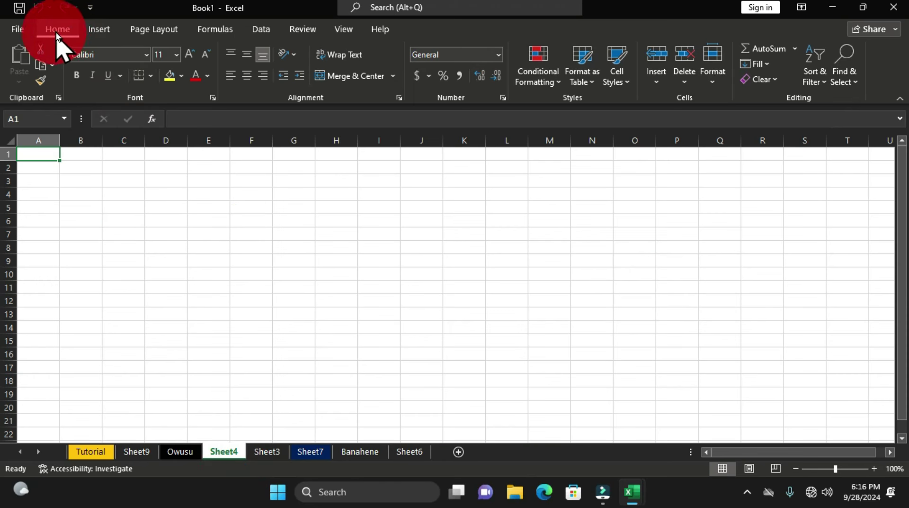
Unhide Sheet8, Sheet5 and Sheet2 together through Format > Hide & Unhide > Unhide Sheet.
click(711, 91)
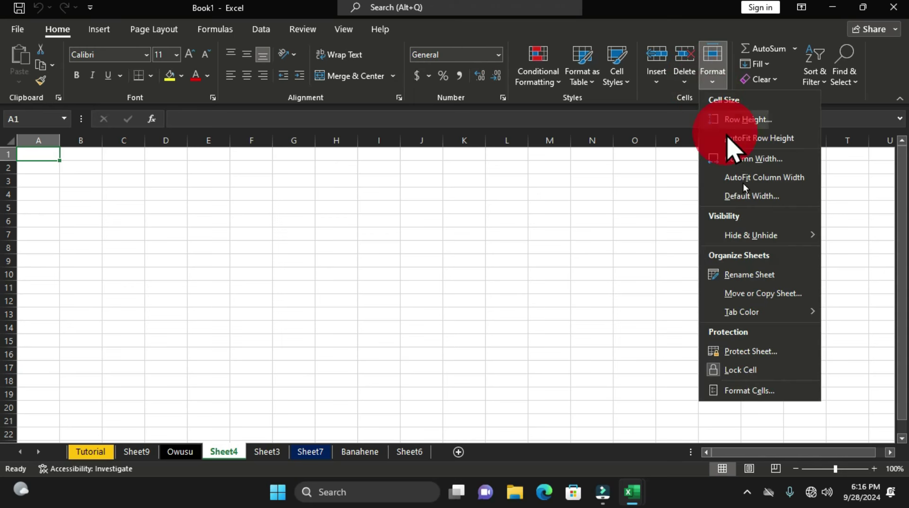
mouse_move(760, 237)
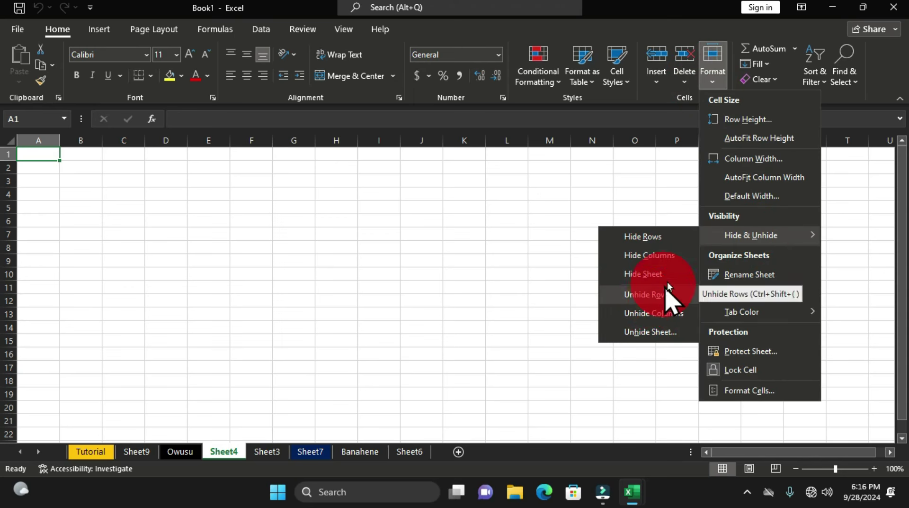
click(665, 333)
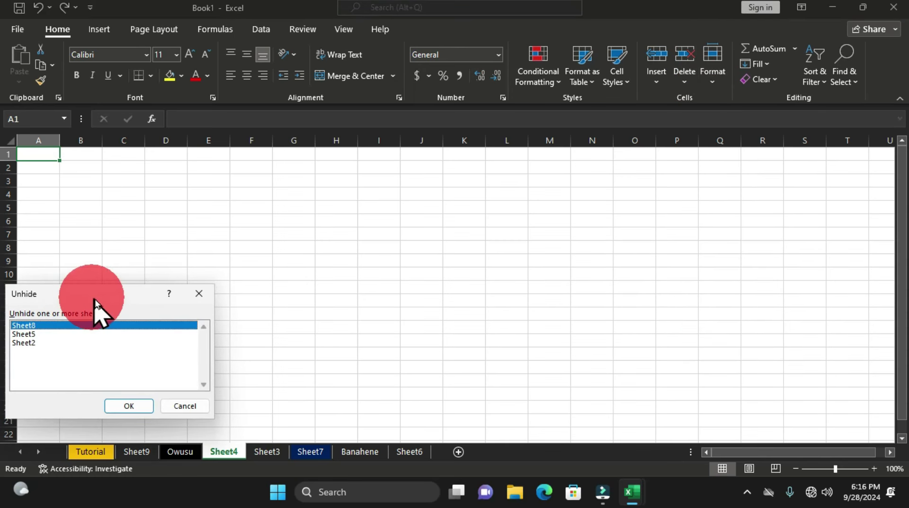
drag(94, 295, 314, 236)
shift+click(248, 284)
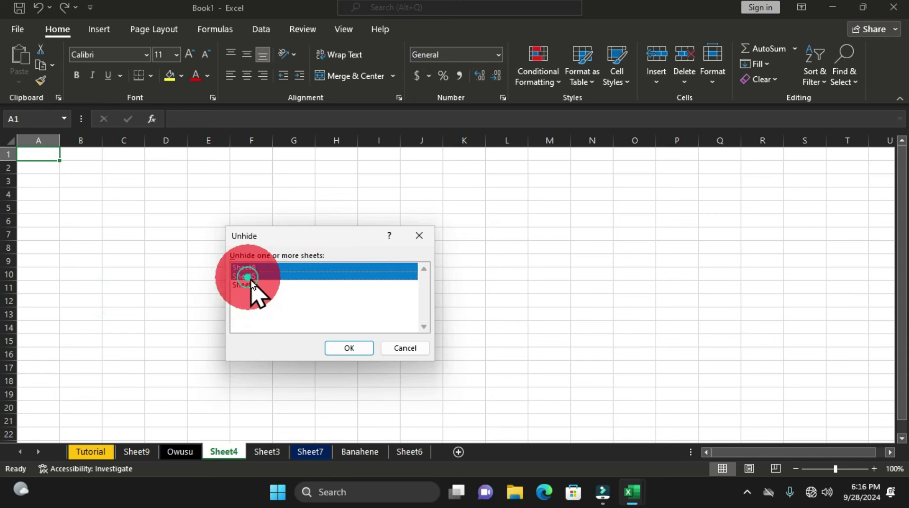
click(356, 349)
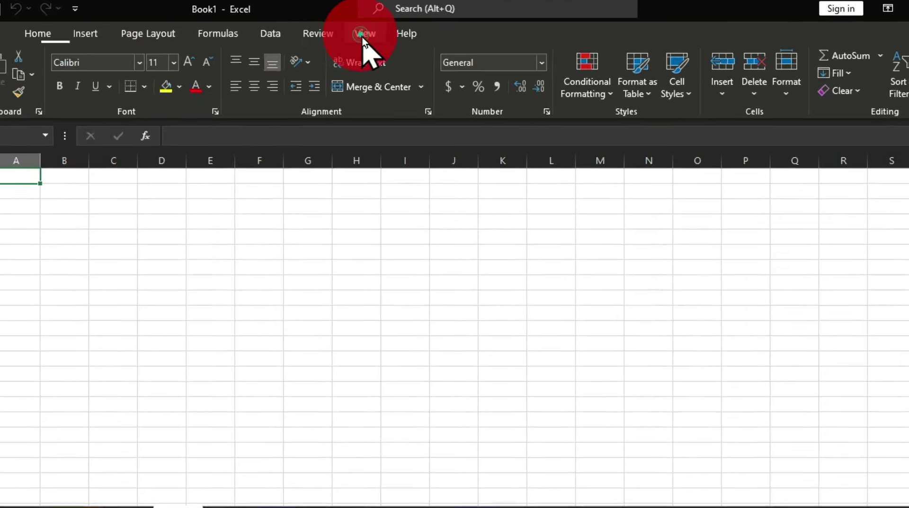
Hide the Book1 window from the View ribbon, then unhide Book1 again.
click(362, 37)
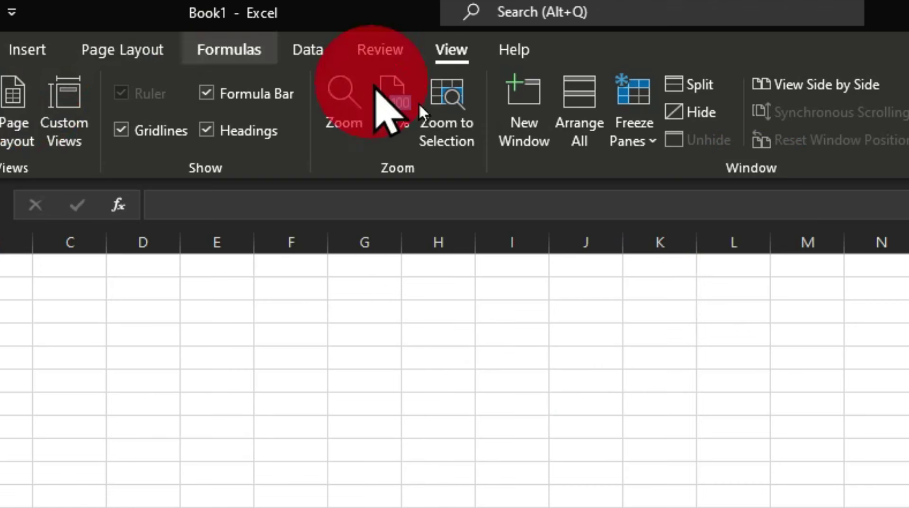
click(698, 114)
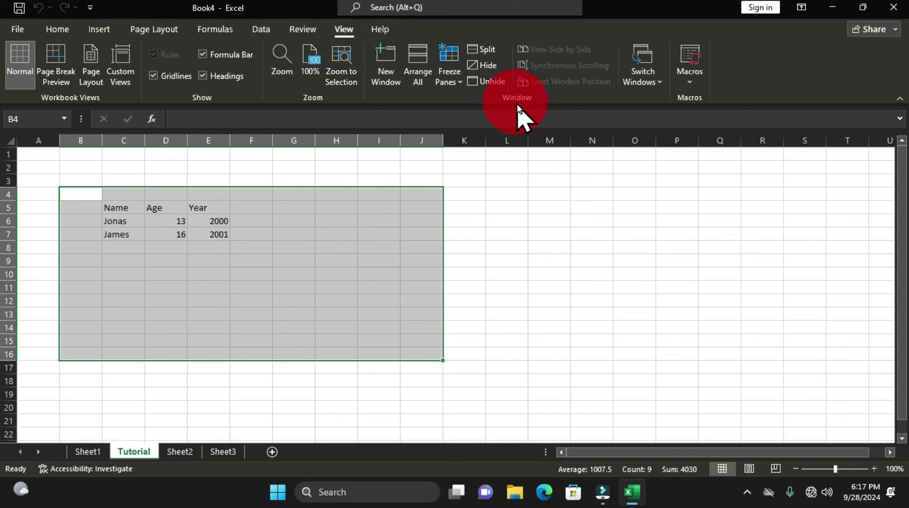
click(489, 88)
click(265, 272)
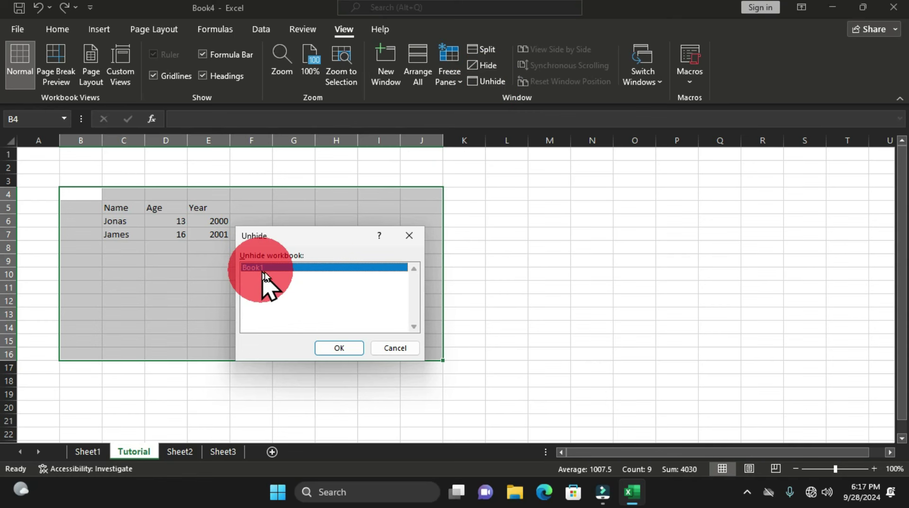
click(340, 349)
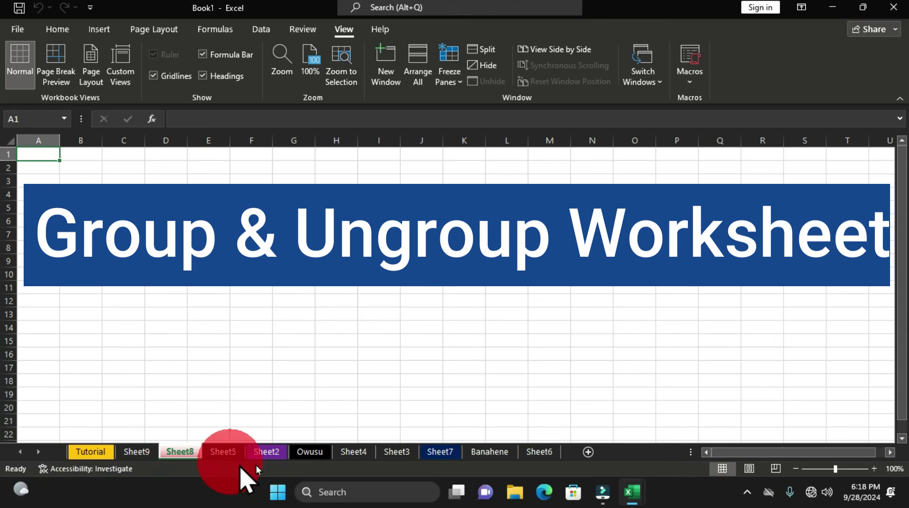
Group the sheets from Tutorial through Owusu and enter 'me' in cell E11.
ctrl+click(216, 454)
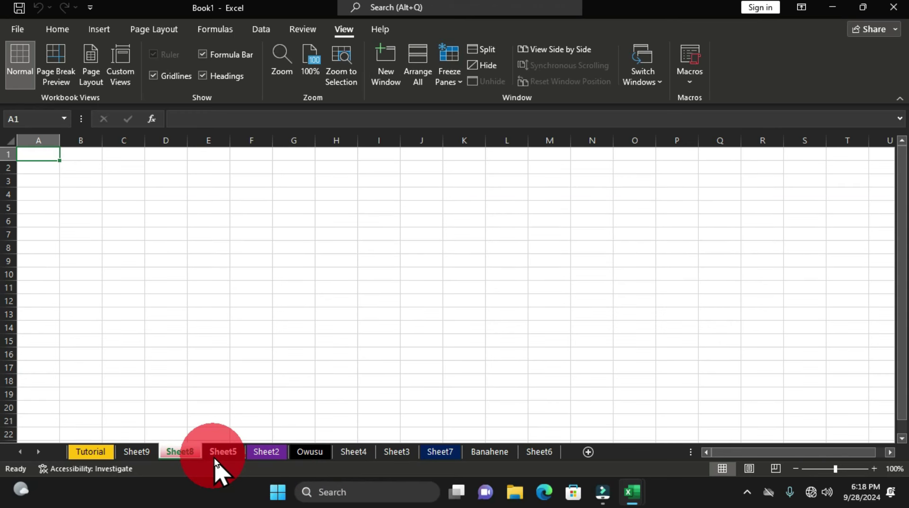
shift+click(92, 452)
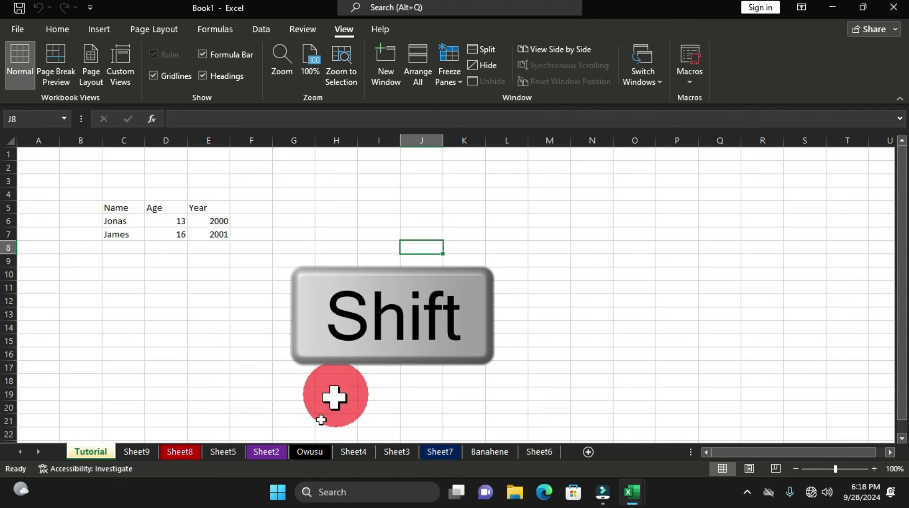
shift+click(310, 452)
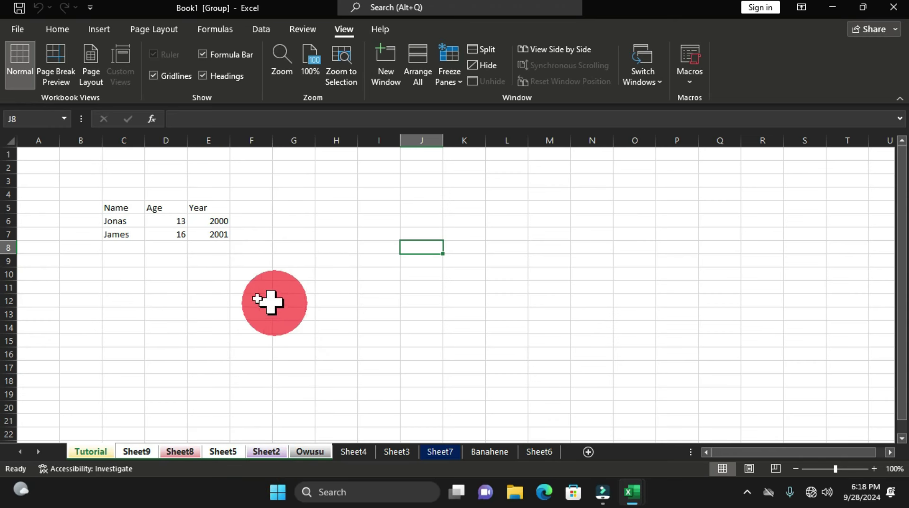
click(204, 289)
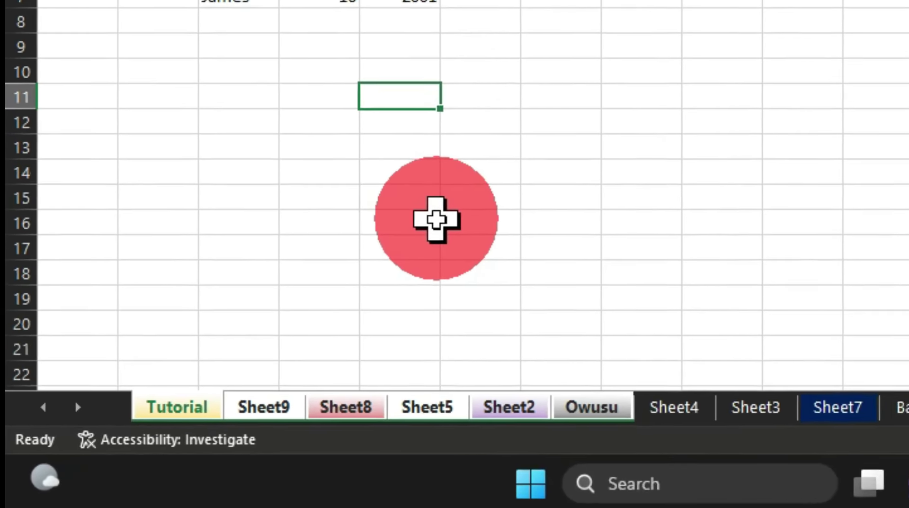
text(me)
key(Return)
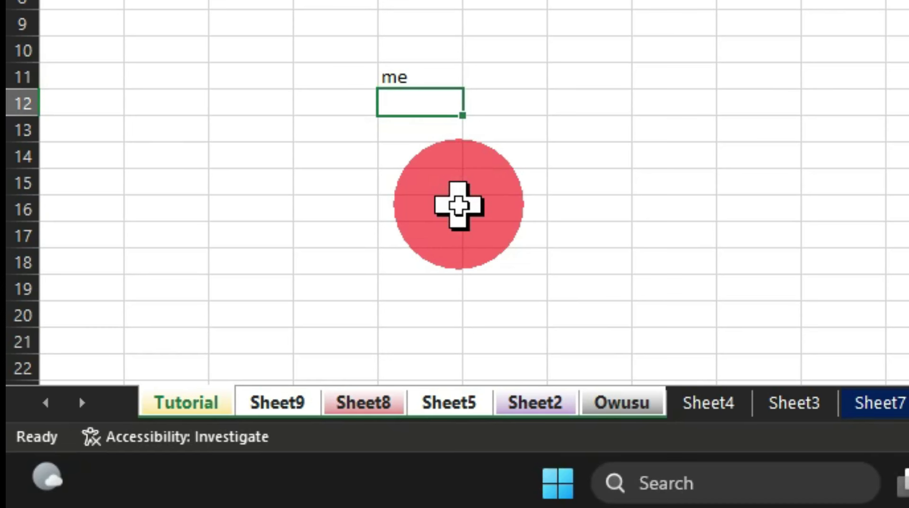
Check 'me' in E11 on Sheet9, Sheet8, Sheet5, Sheet2, Owusu, then back to Tutorial.
click(198, 398)
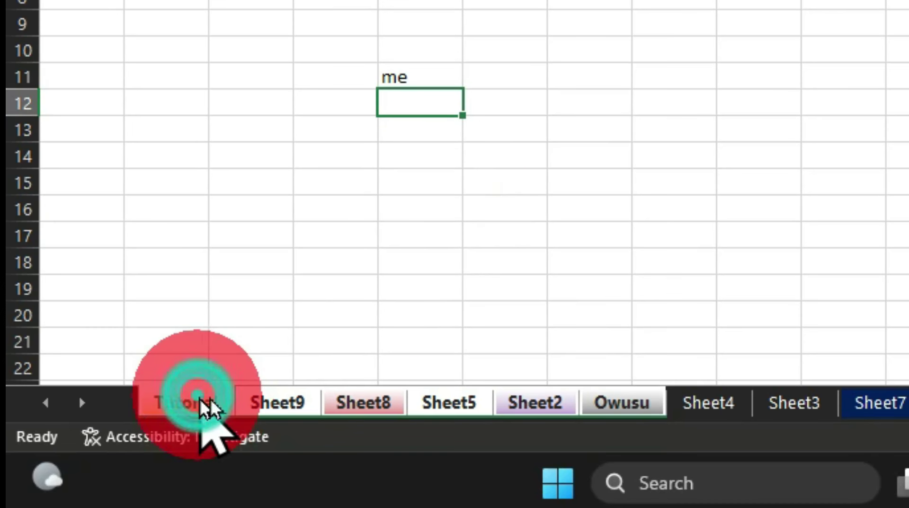
click(278, 403)
click(360, 403)
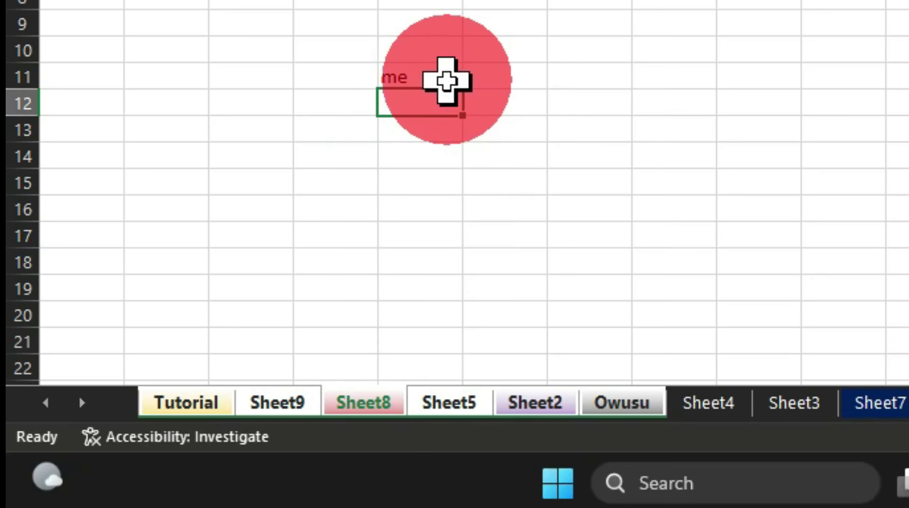
click(445, 401)
click(521, 403)
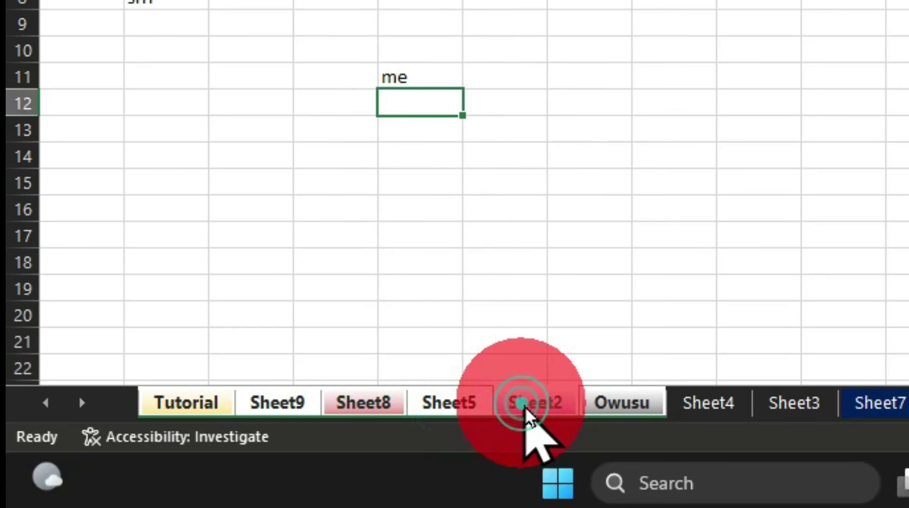
click(606, 402)
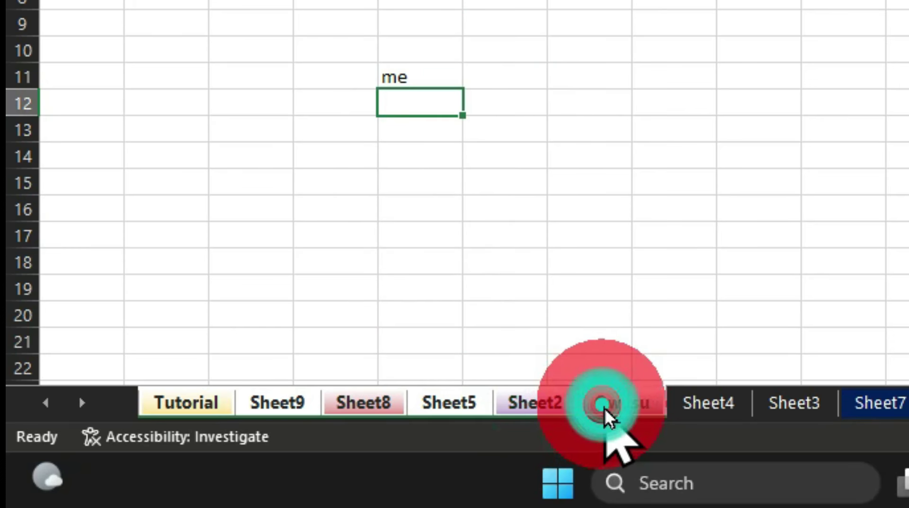
click(526, 403)
click(455, 403)
click(362, 401)
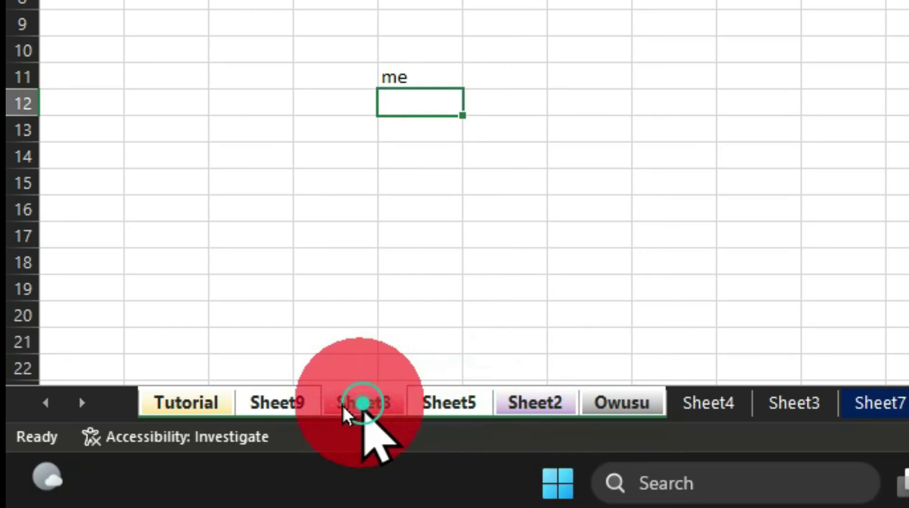
click(272, 400)
click(187, 402)
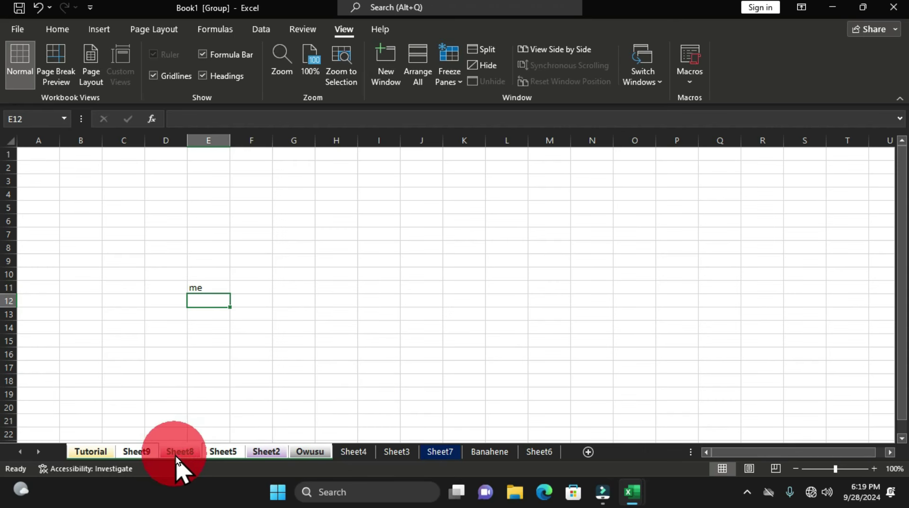
Ungroup the sheets, regroup Tutorial through Sheet8, then ungroup them again.
right_click(177, 454)
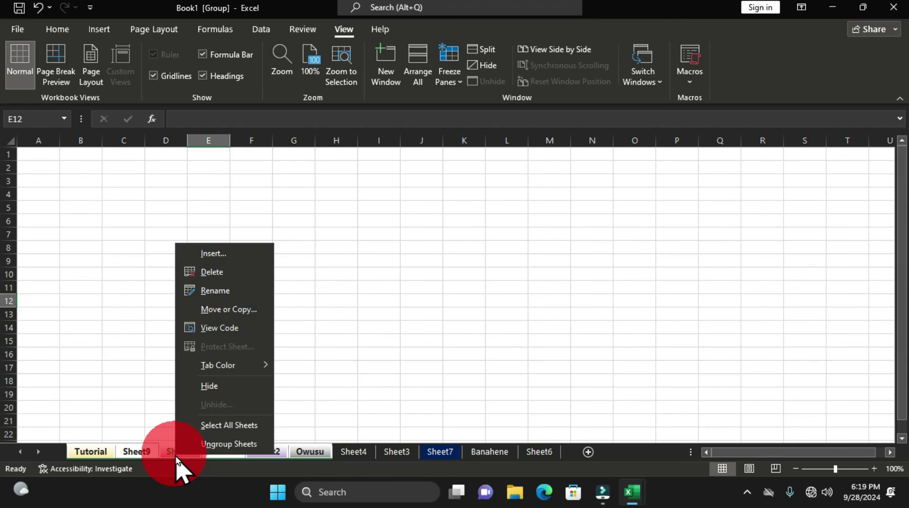
click(242, 445)
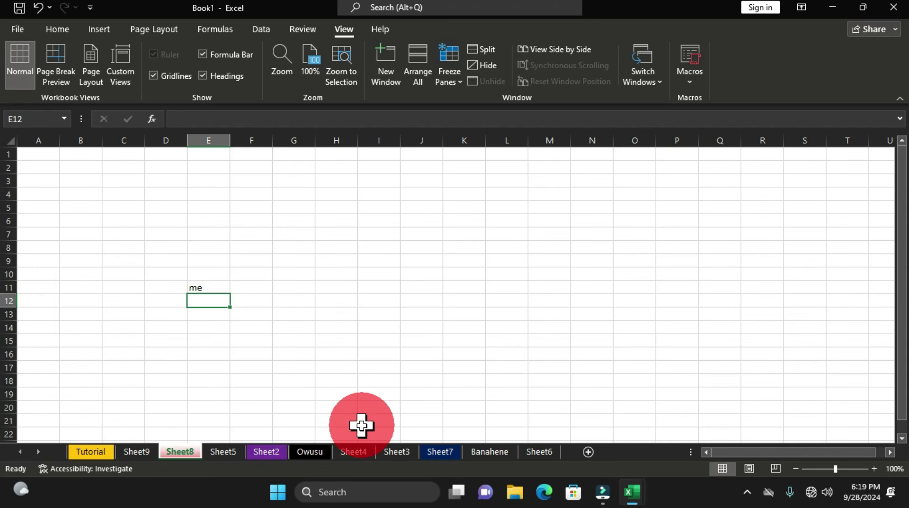
click(95, 452)
shift+click(182, 452)
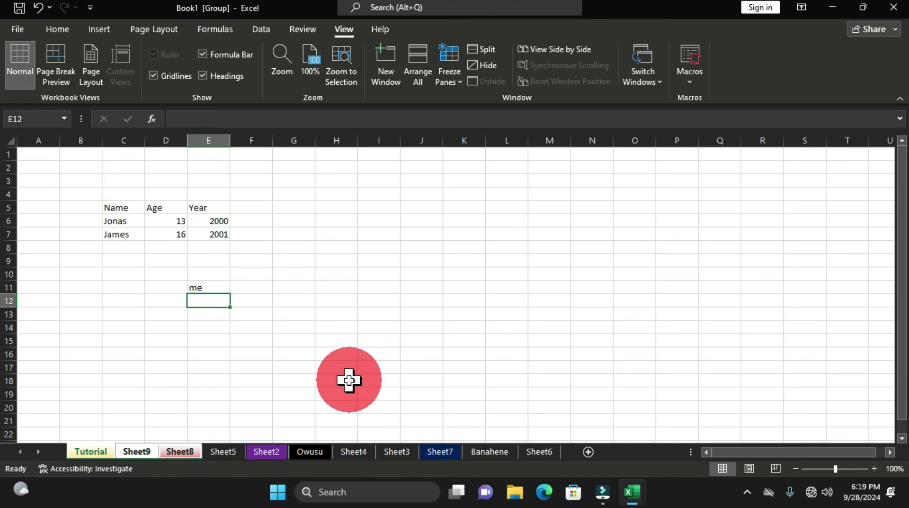
right_click(171, 451)
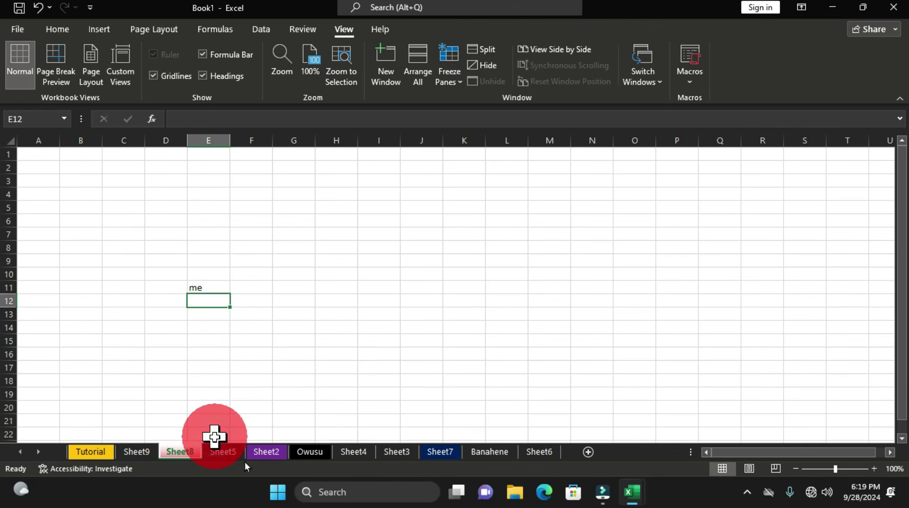
click(284, 327)
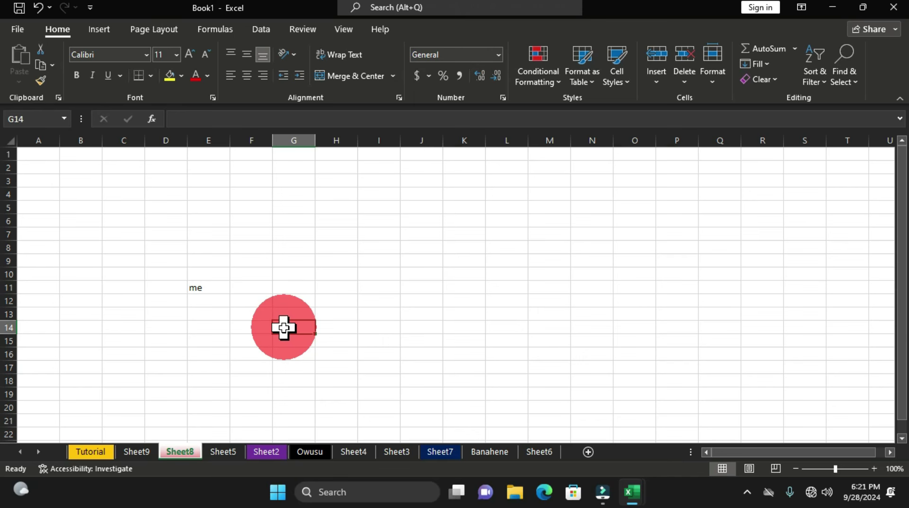
Colour the grouped Tutorial, Sheet2, Sheet4 and Banahene tabs dark green, then ungroup via Sheet5.
key(ctrl)
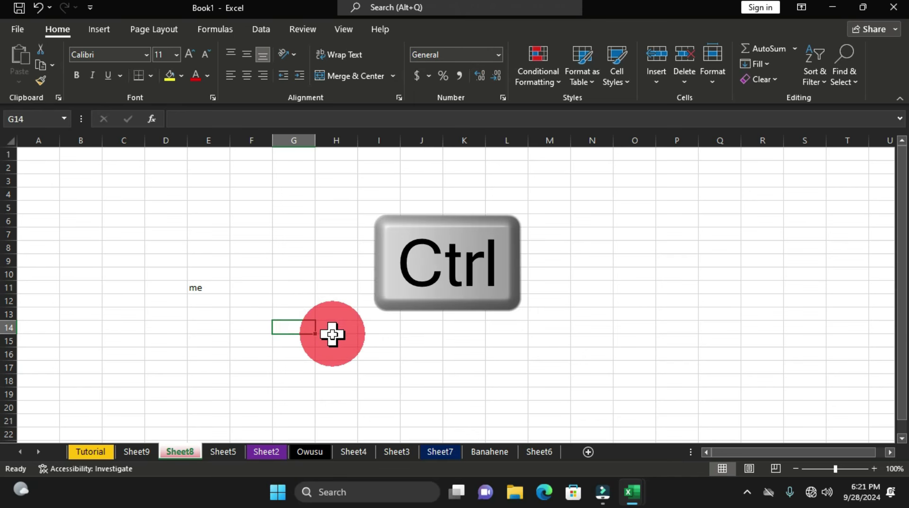
click(91, 450)
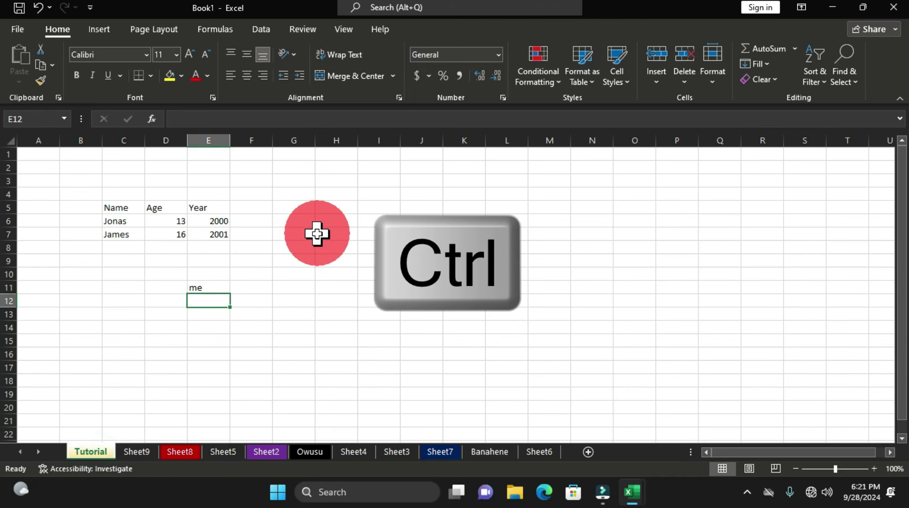
ctrl+click(268, 453)
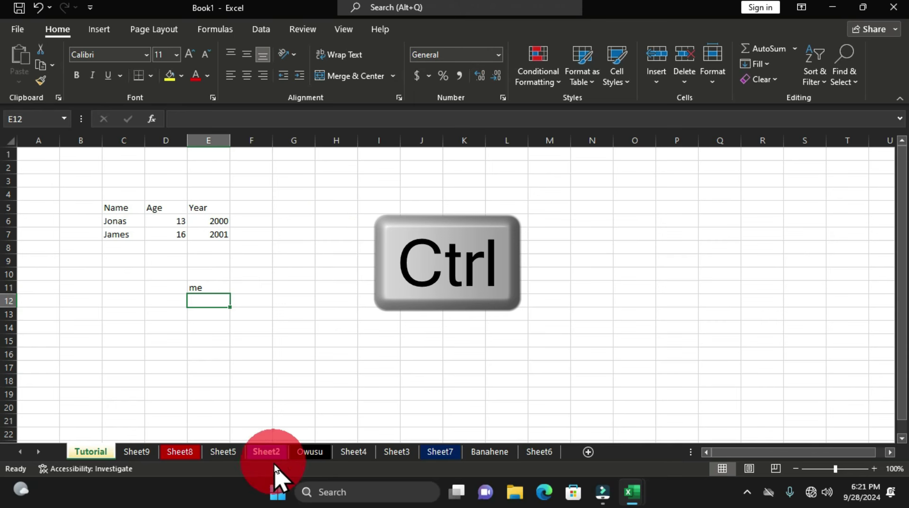
ctrl+click(344, 452)
ctrl+click(473, 452)
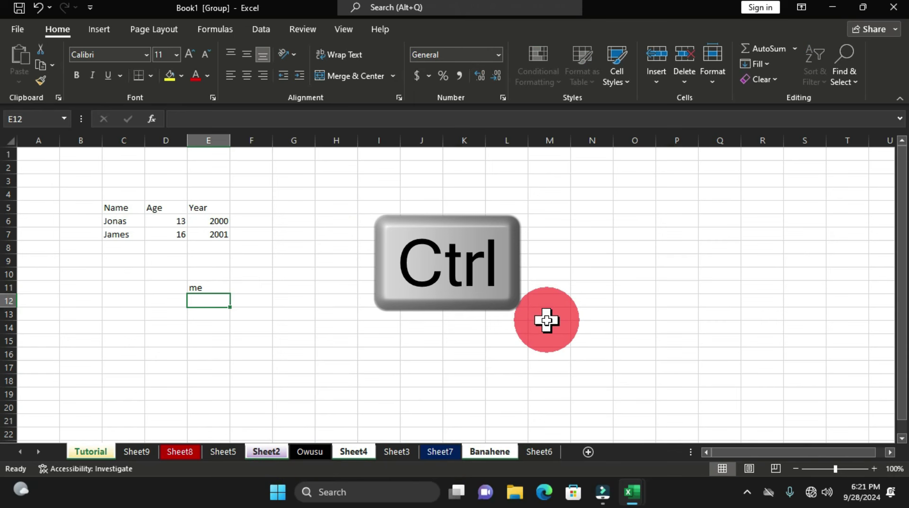
ctrl+click(490, 452)
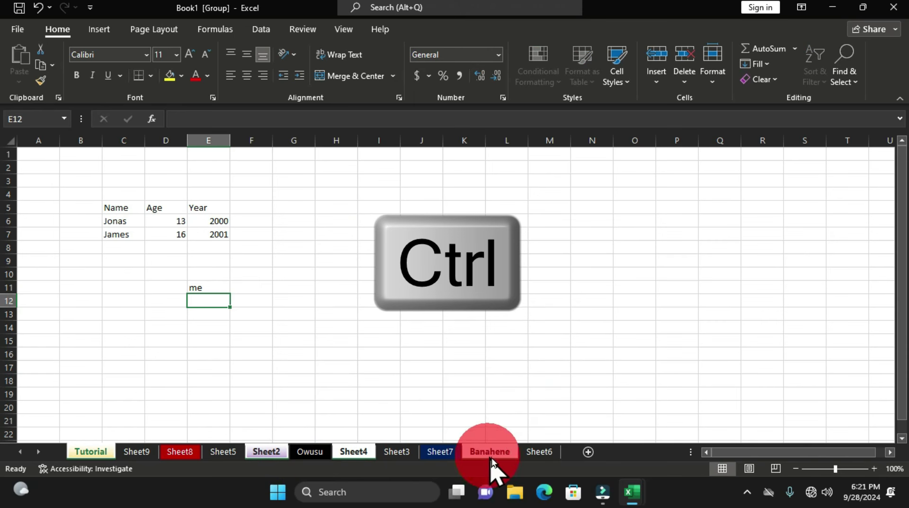
ctrl+click(353, 451)
right_click(353, 451)
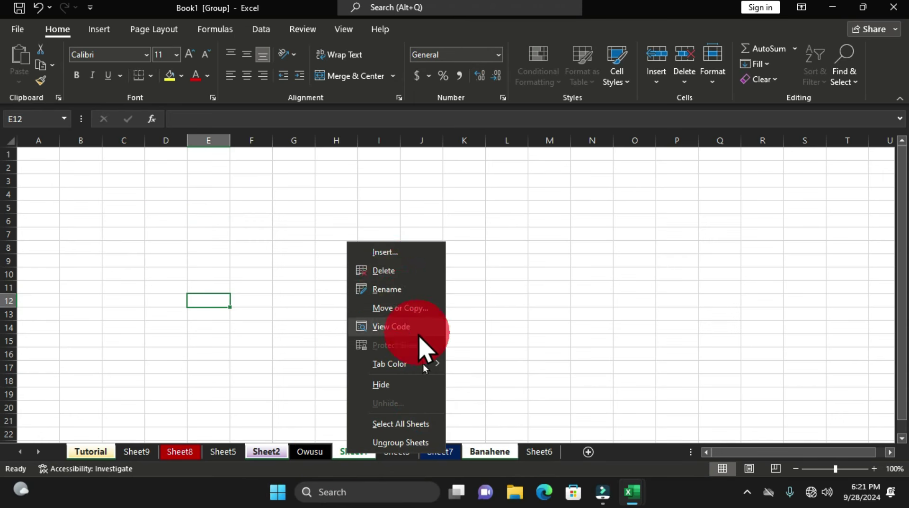
mouse_move(414, 371)
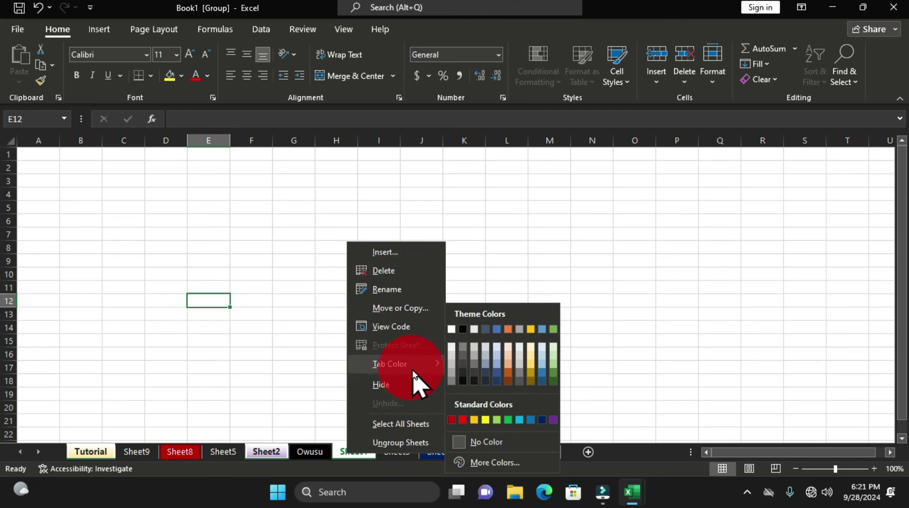
click(545, 380)
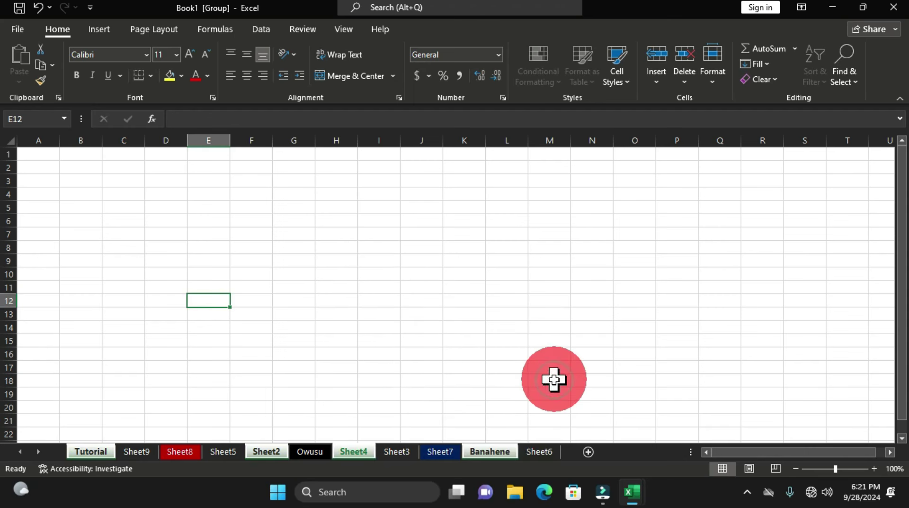
click(229, 454)
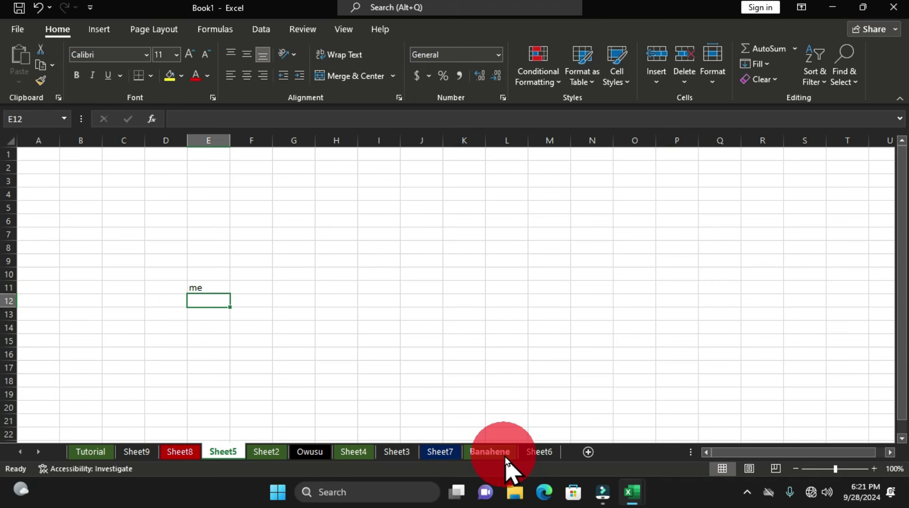
Select all sheets, ungroup them, and display the Banahene sheet's Name/Age/Year table.
right_click(219, 456)
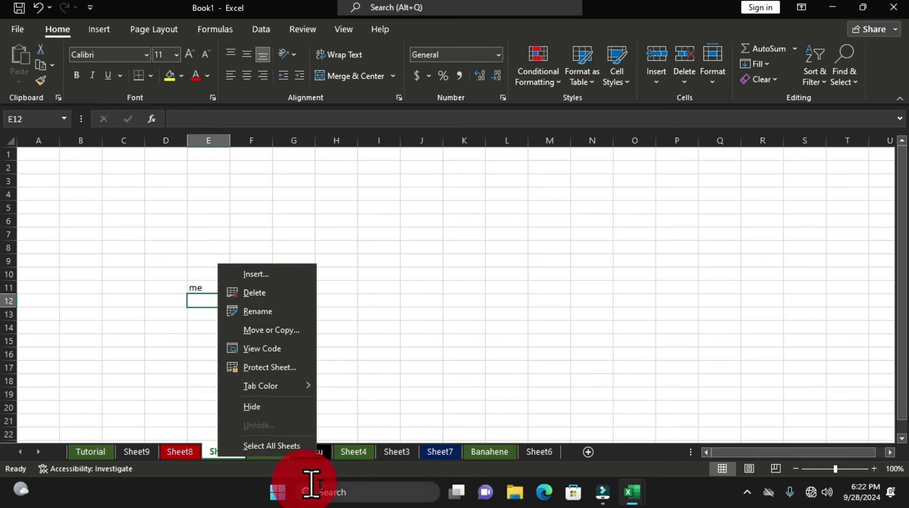
click(495, 414)
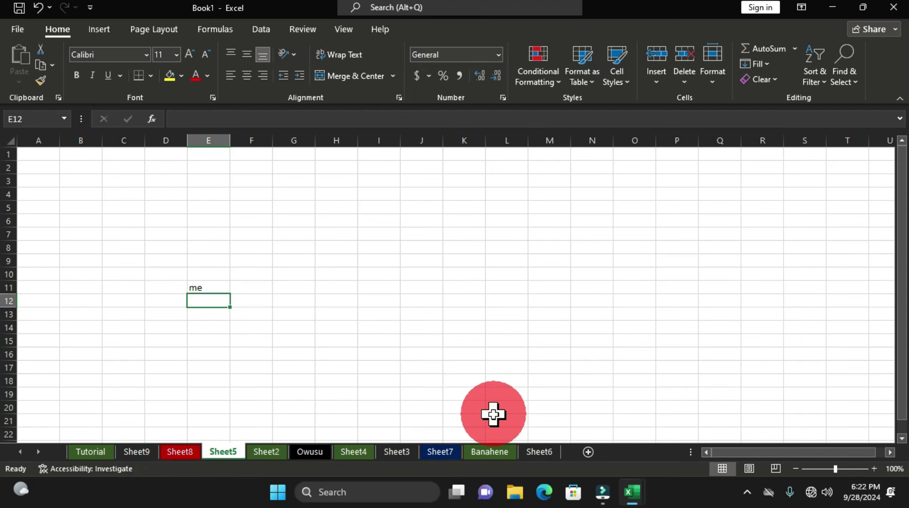
right_click(226, 453)
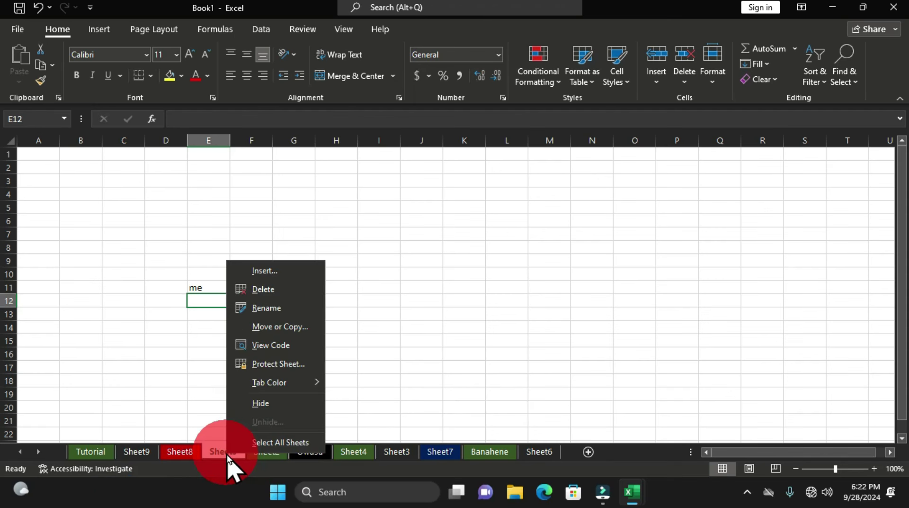
click(300, 445)
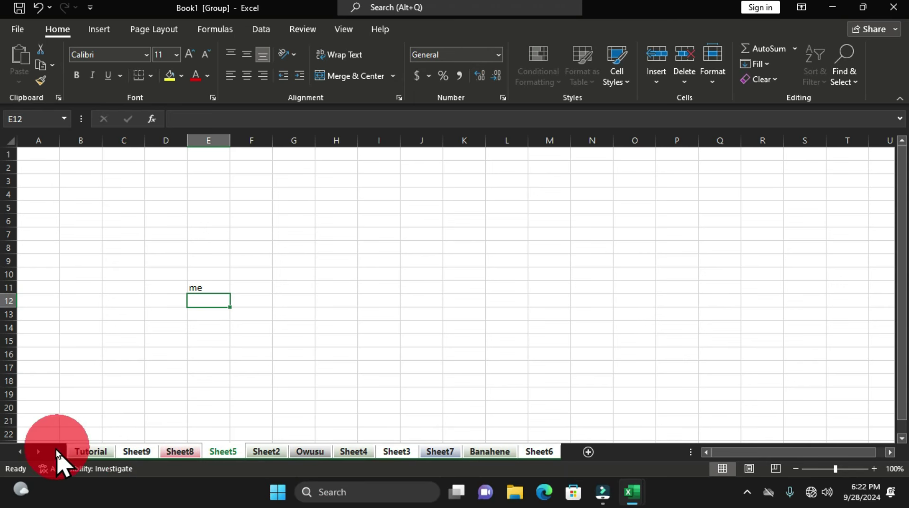
right_click(228, 454)
click(285, 445)
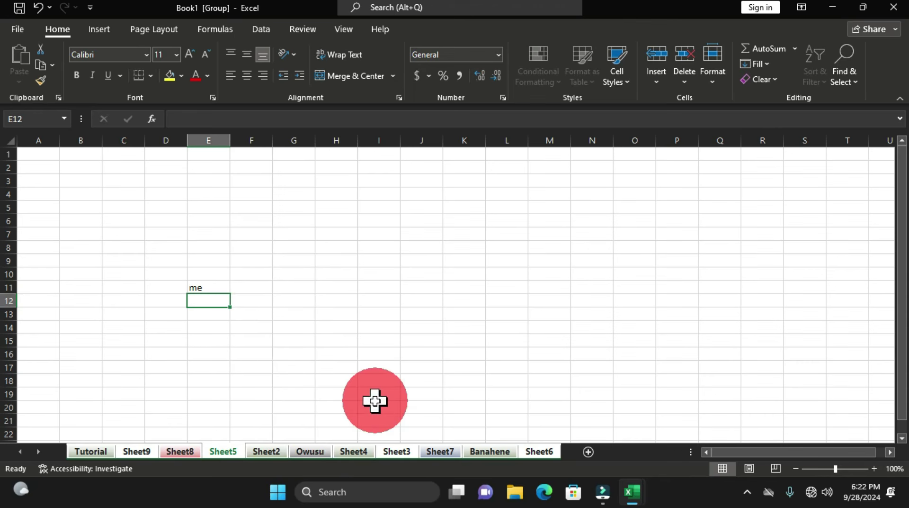
double_click(136, 451)
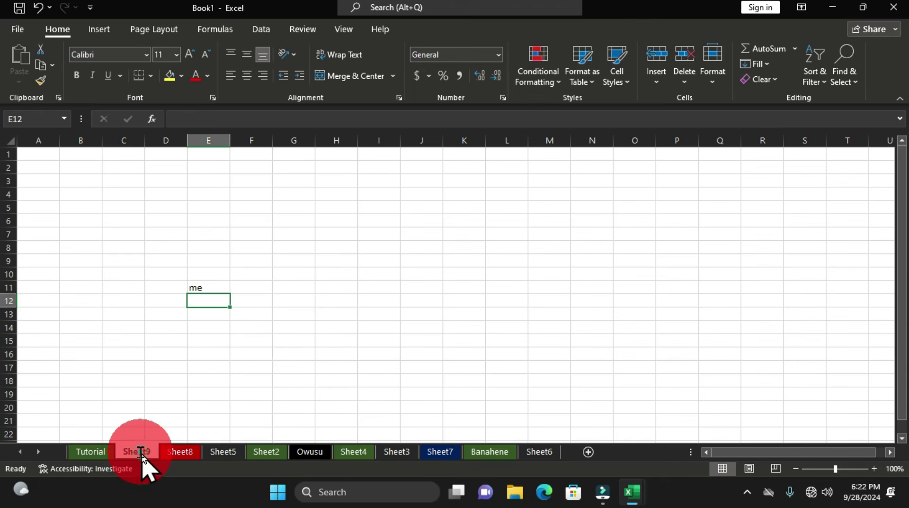
click(224, 381)
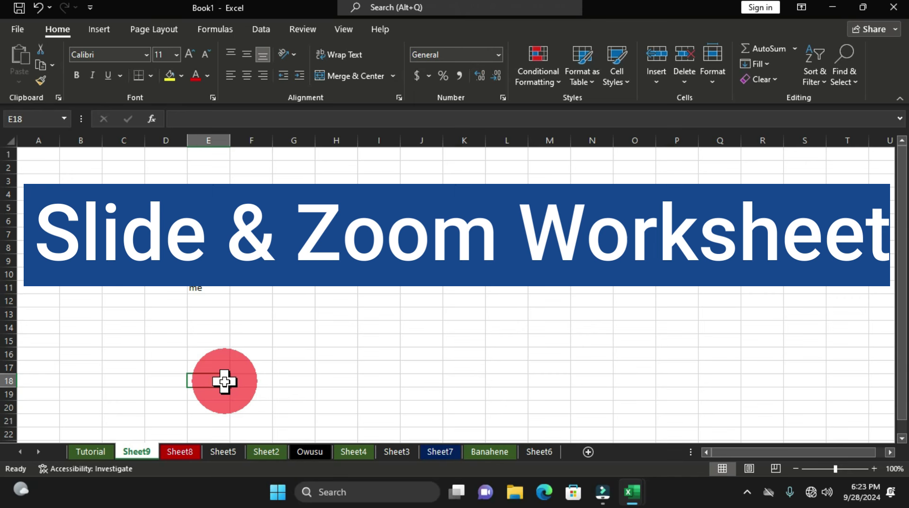
click(493, 454)
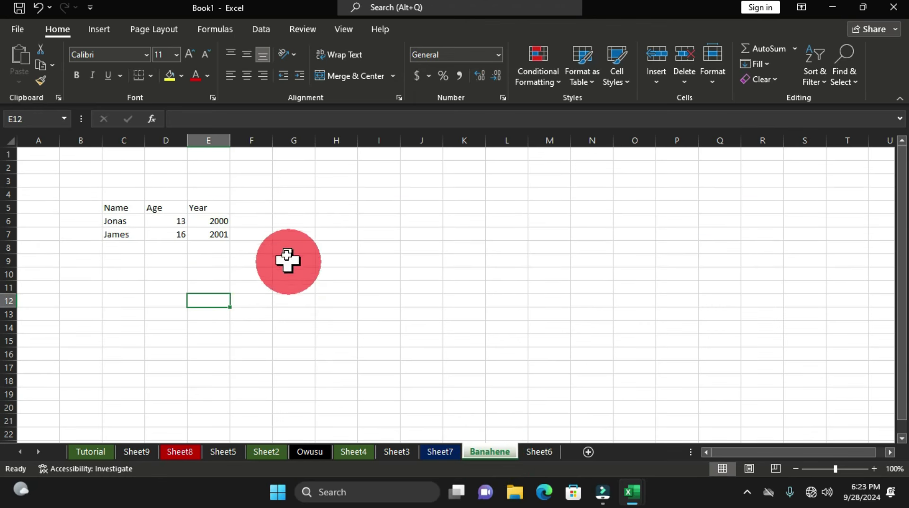
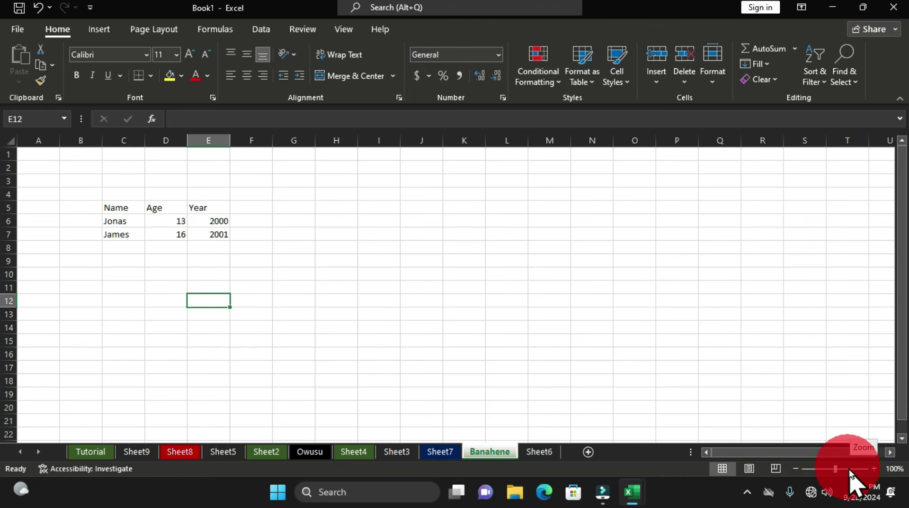
Zoom the Banahene sheet out to 70%, then back in to 220%.
click(796, 468)
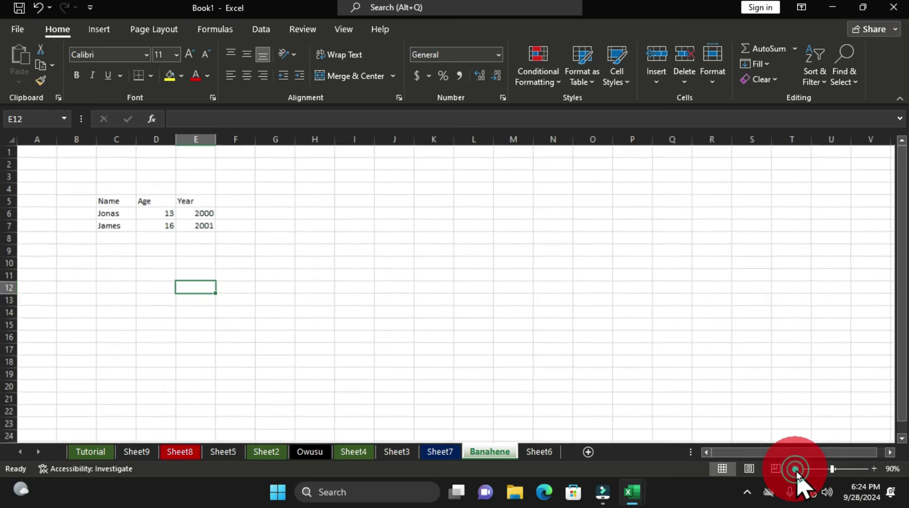
click(797, 468)
click(796, 468)
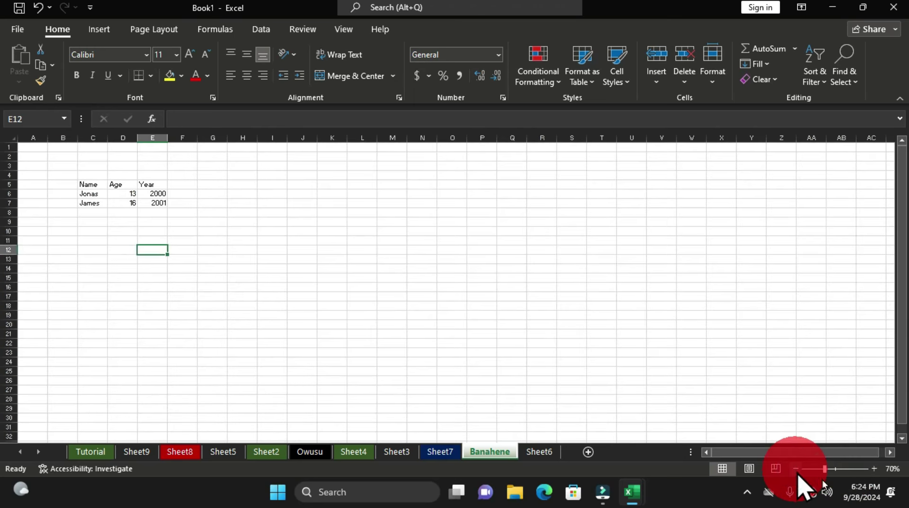
click(875, 468)
double_click(875, 469)
double_click(874, 468)
double_click(875, 468)
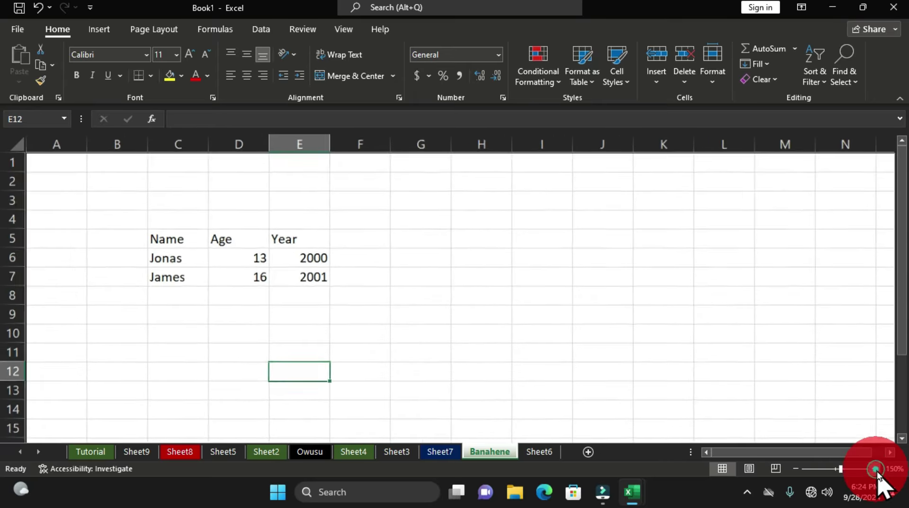
triple_click(875, 468)
double_click(875, 469)
double_click(875, 469)
click(874, 468)
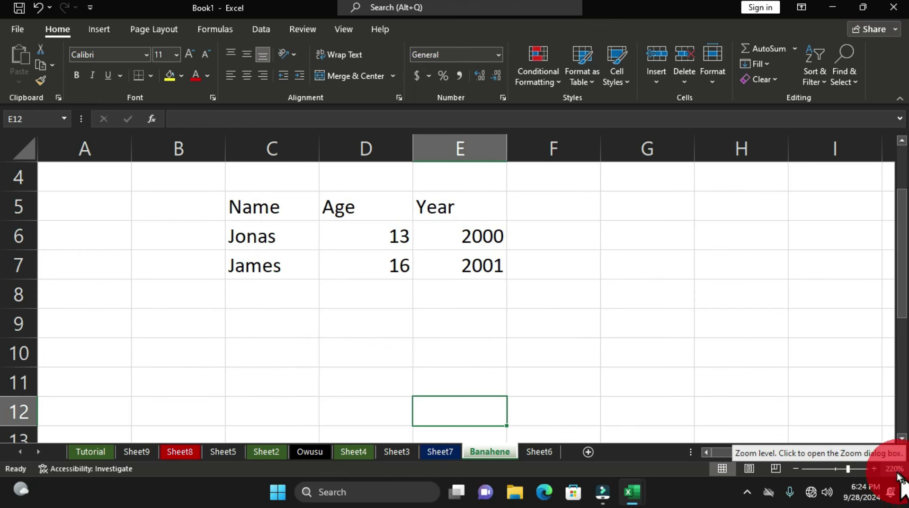
Set the Banahene sheet's zoom to exactly 200% in the Zoom dialog.
click(895, 470)
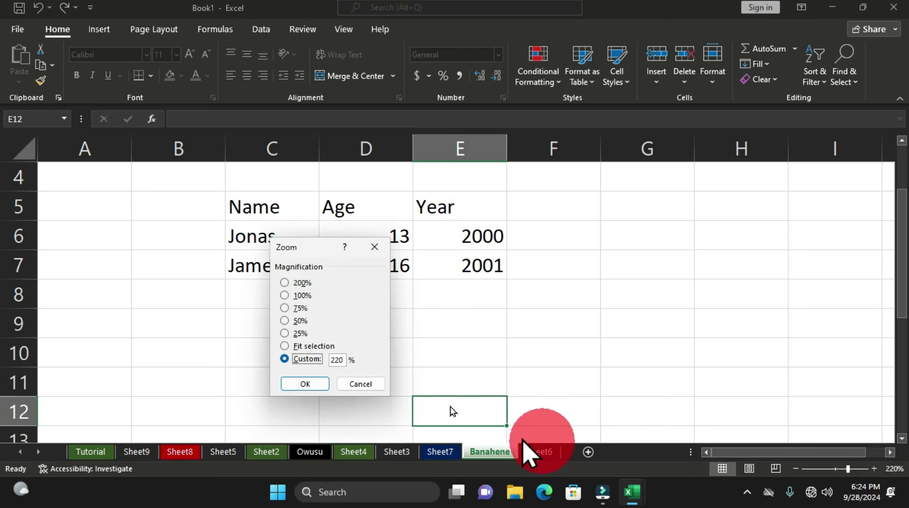
drag(284, 251, 590, 214)
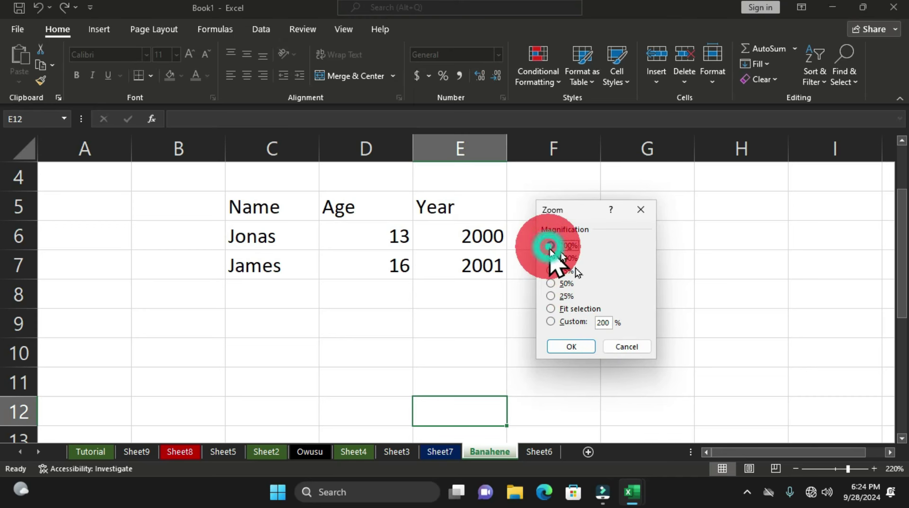
click(573, 346)
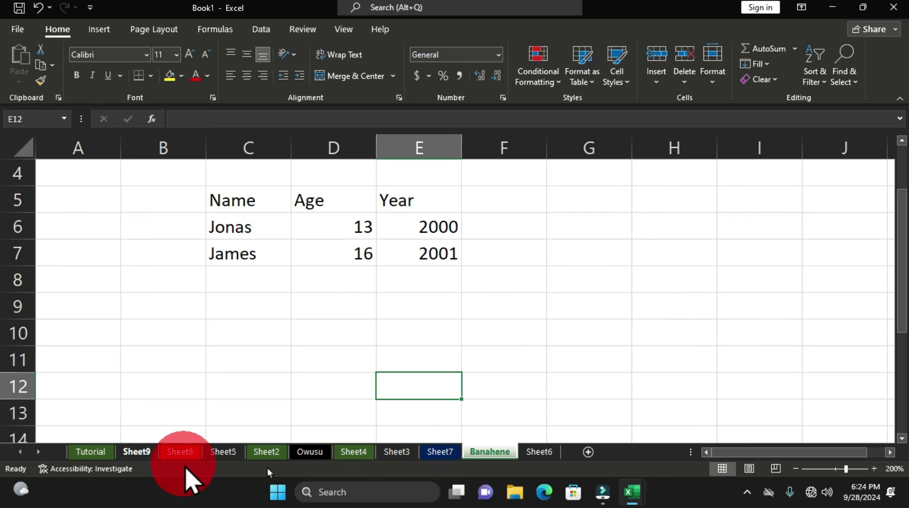
Group Sheet8, Sheet5, Sheet2, Owusu, Sheet4 and Sheet3 together.
click(440, 452)
click(481, 452)
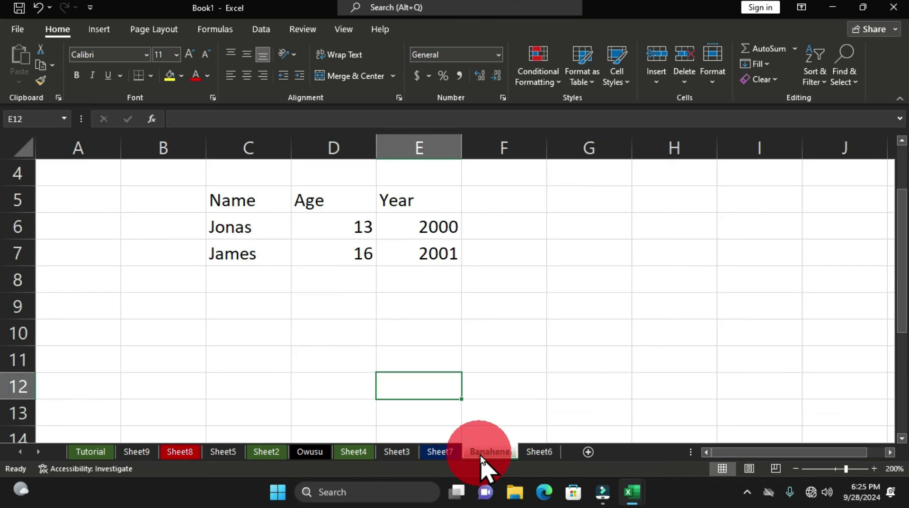
click(436, 453)
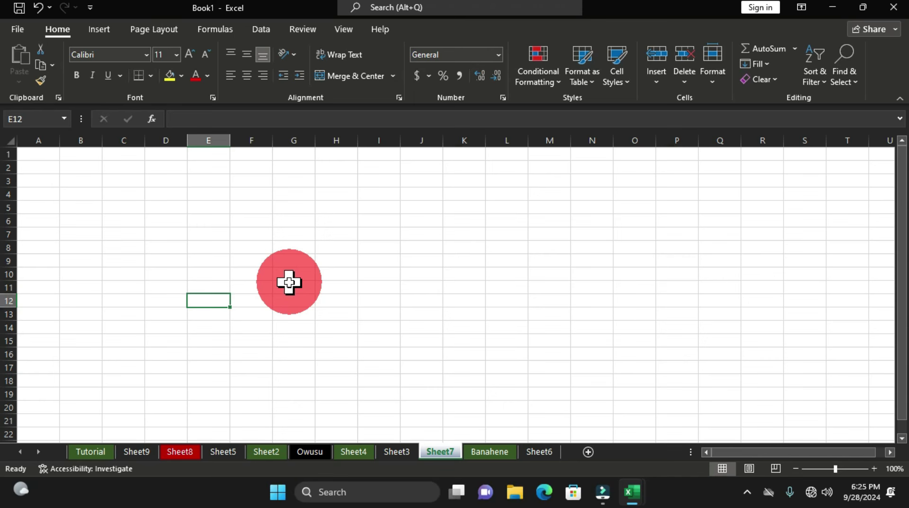
click(178, 450)
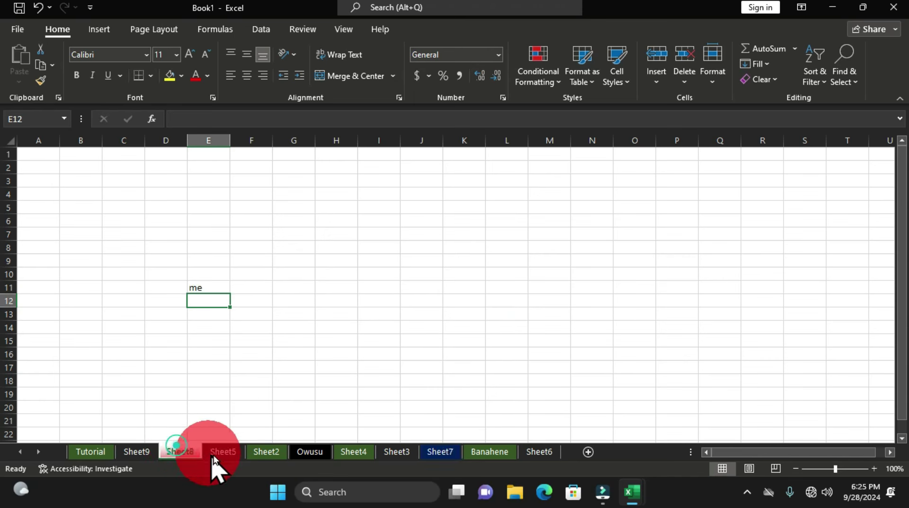
ctrl+click(218, 452)
ctrl+click(266, 452)
ctrl+click(310, 453)
ctrl+click(360, 452)
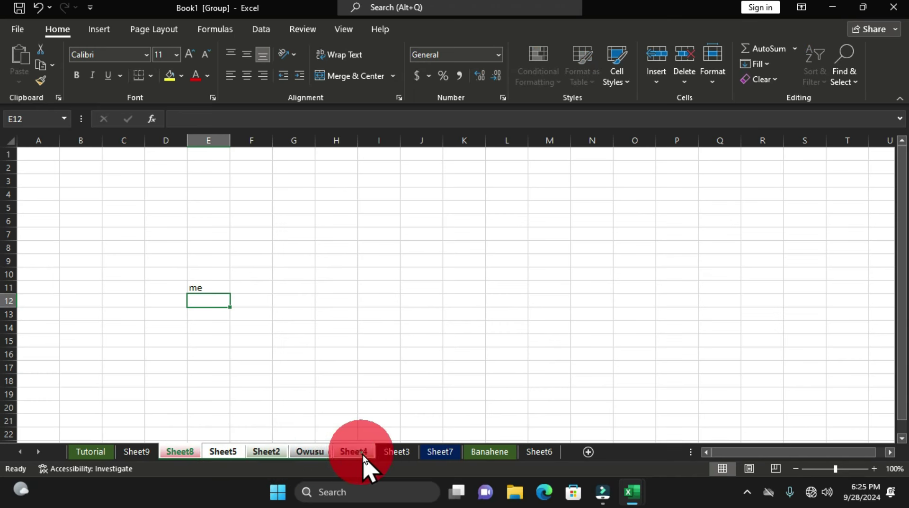
ctrl+click(400, 453)
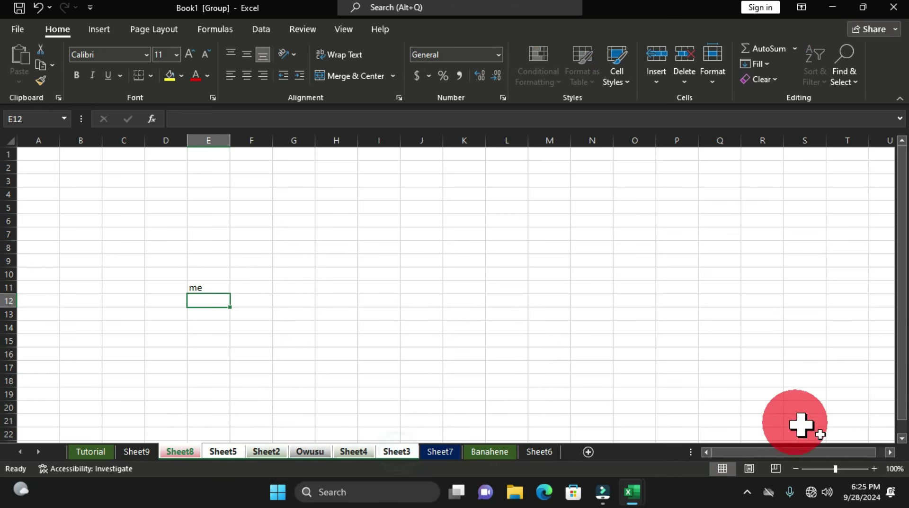
Zoom the grouped sheets to 160% and browse Sheet4, Sheet2, Owusu, Sheet5, Sheet8 and Sheet3.
click(875, 468)
click(875, 469)
click(875, 469)
click(875, 469)
click(875, 469)
click(874, 469)
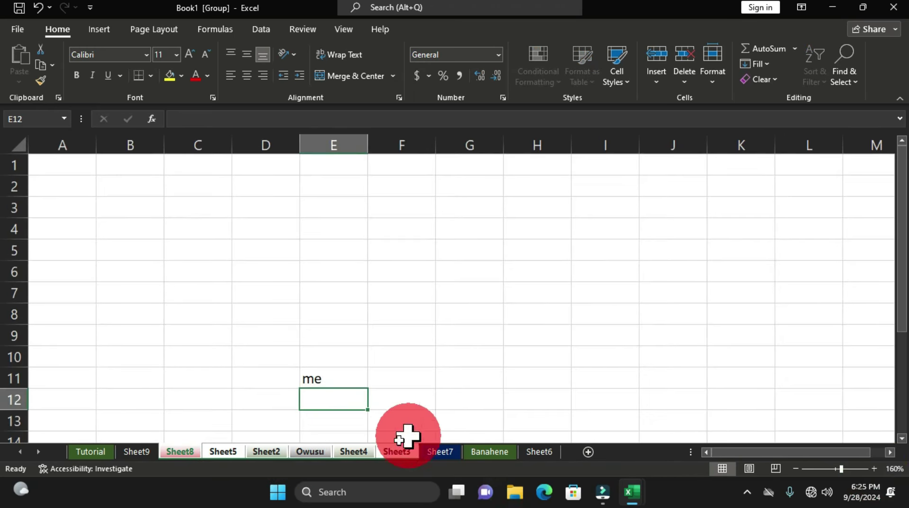
click(358, 451)
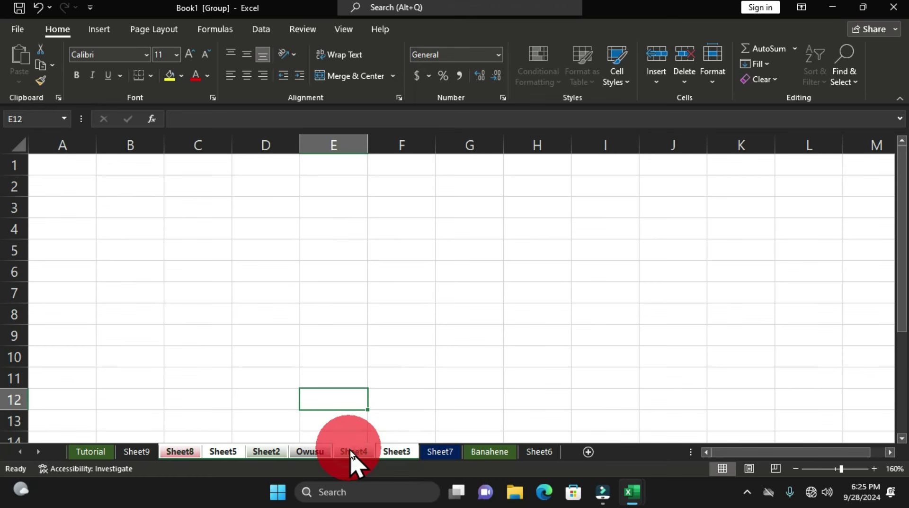
click(266, 452)
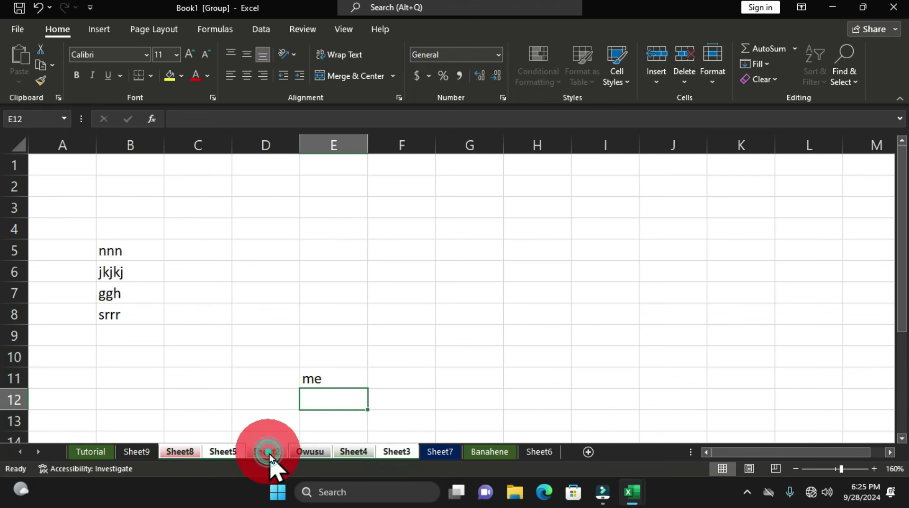
click(305, 451)
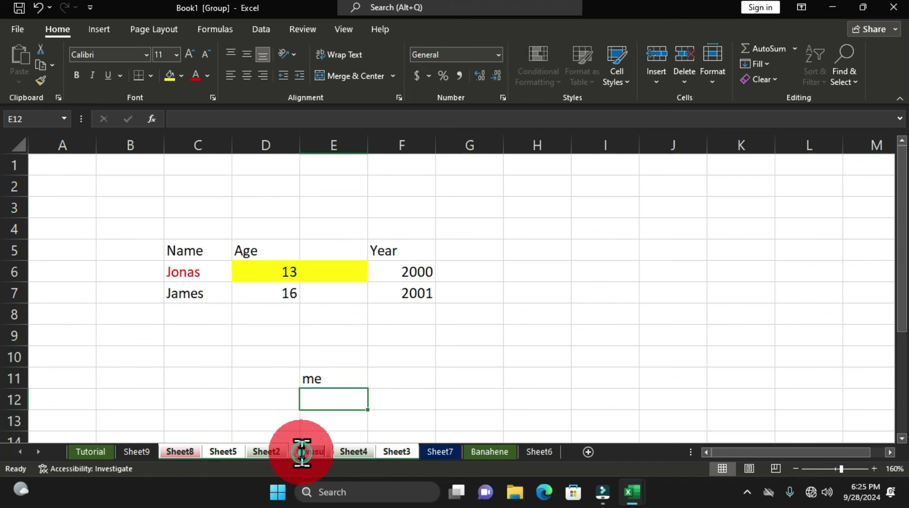
click(355, 453)
click(268, 453)
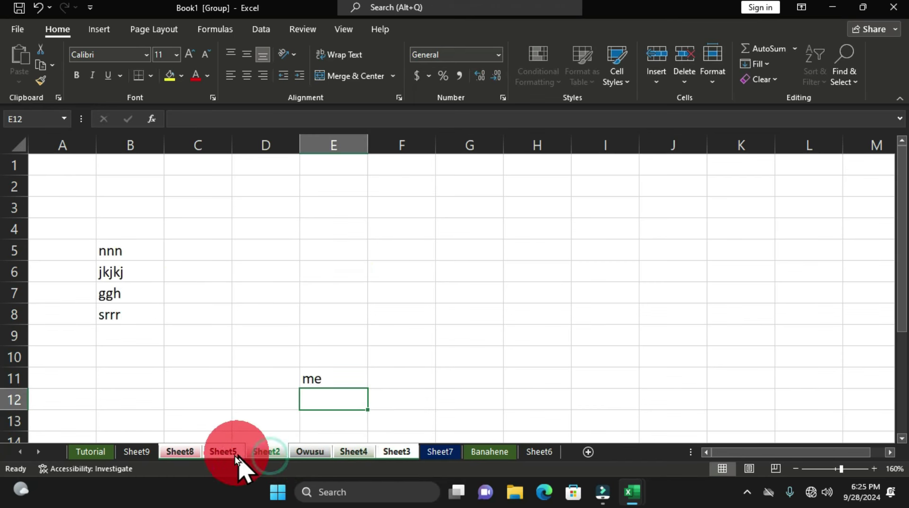
click(234, 453)
click(192, 453)
click(398, 452)
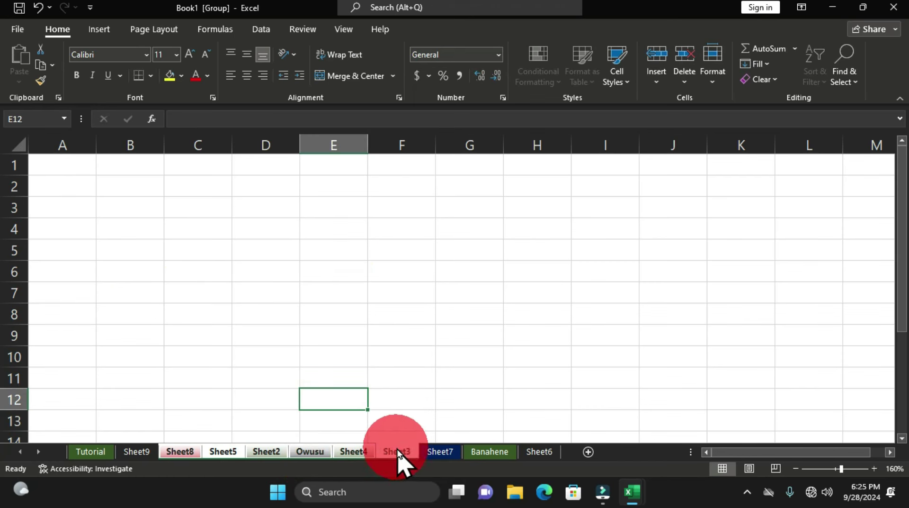
Browse Sheet2, Sheet5, Sheet8, Sheet3 and Sheet4 again within the group.
mouse_move(398, 450)
mouse_down()
mouse_move(305, 454)
mouse_move(397, 452)
mouse_up()
click(250, 451)
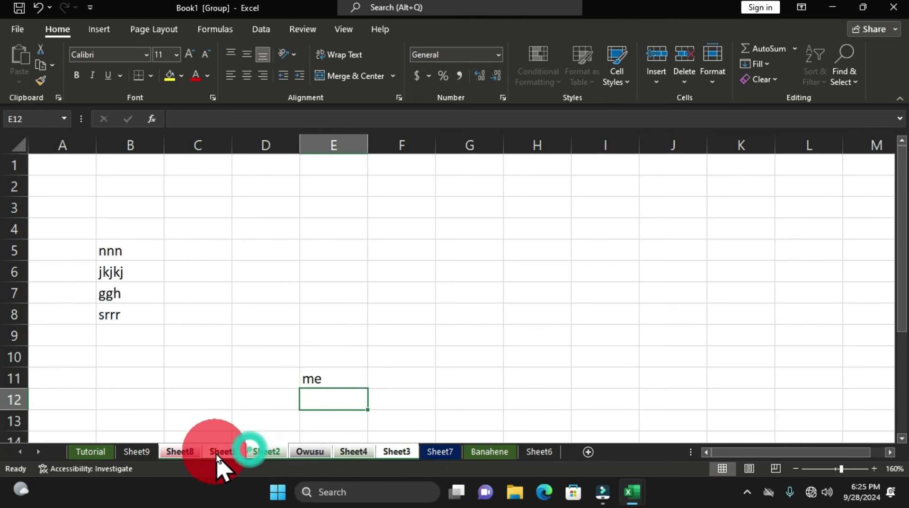
click(216, 453)
click(182, 451)
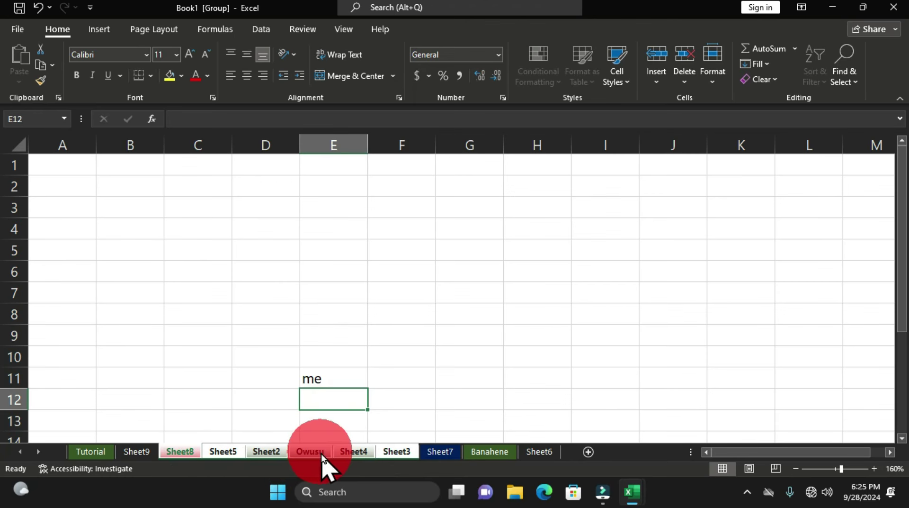
click(396, 452)
click(259, 452)
click(364, 454)
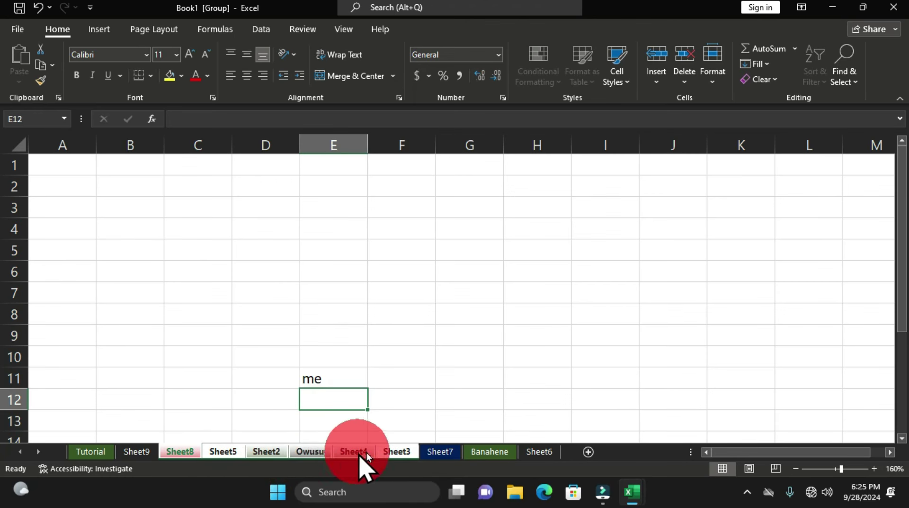
Ungroup the worksheets and switch to Sheet9.
right_click(393, 452)
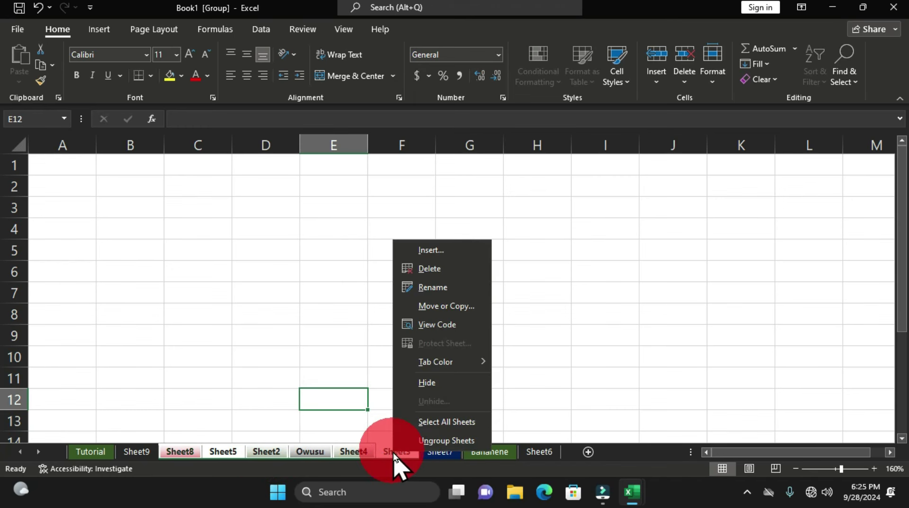
click(445, 440)
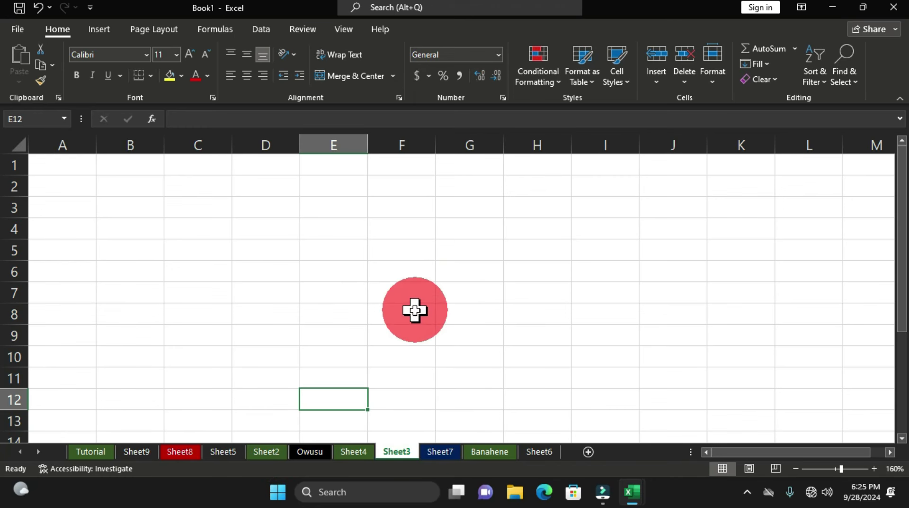
click(132, 451)
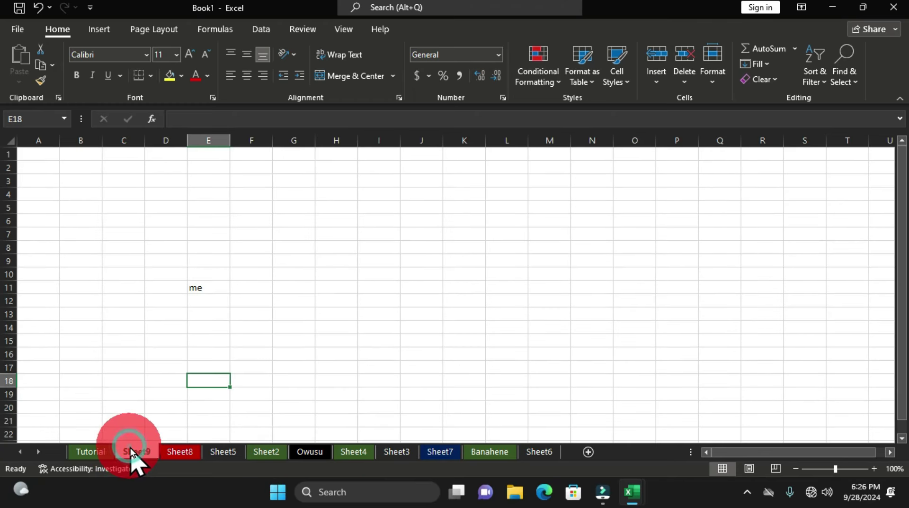
click(345, 29)
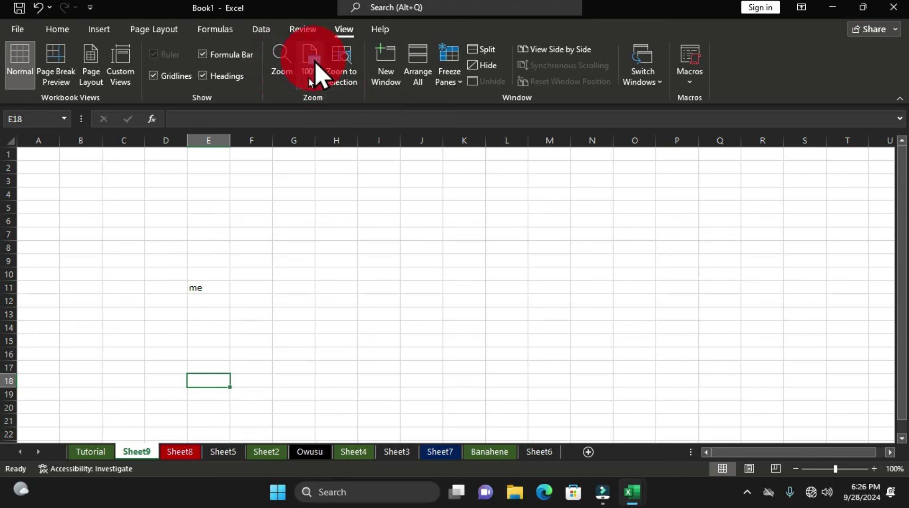
click(281, 64)
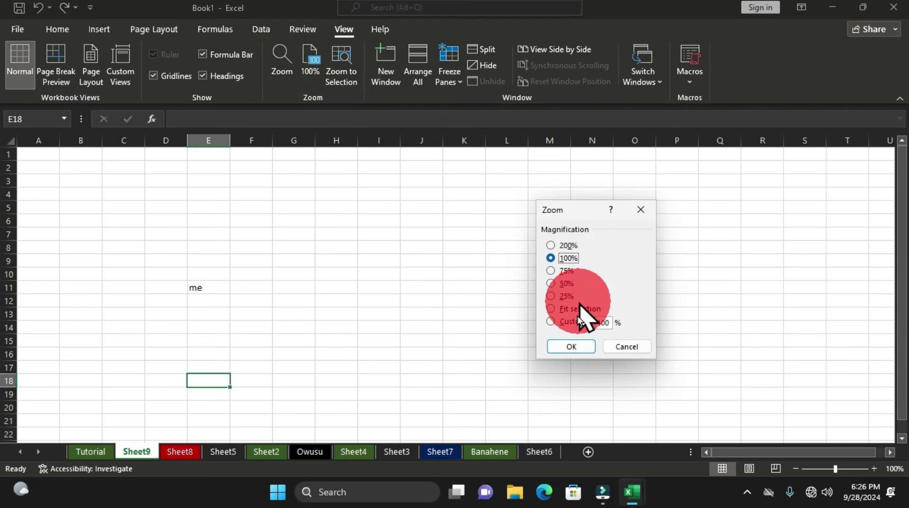
click(552, 245)
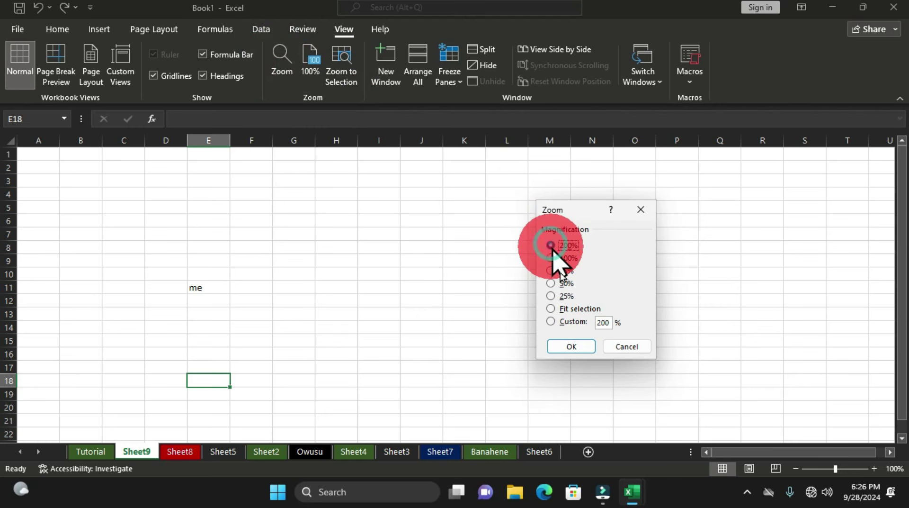
click(572, 347)
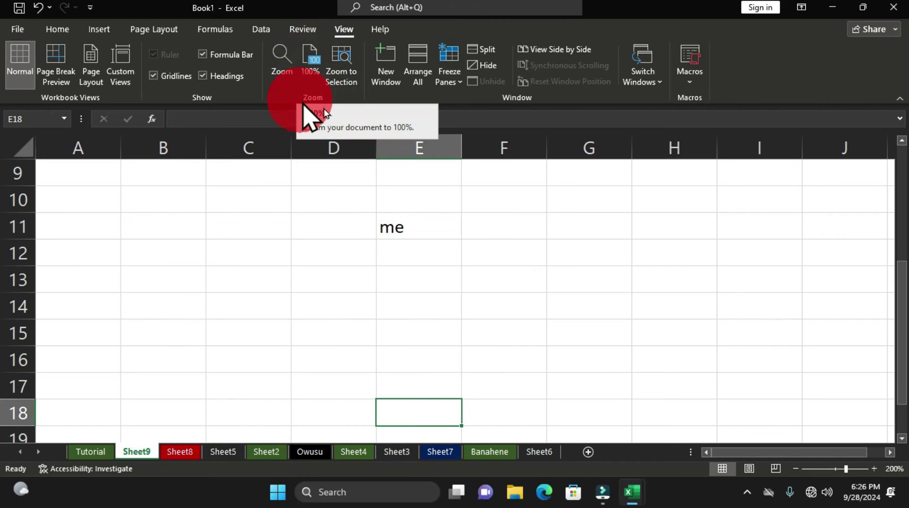
click(311, 66)
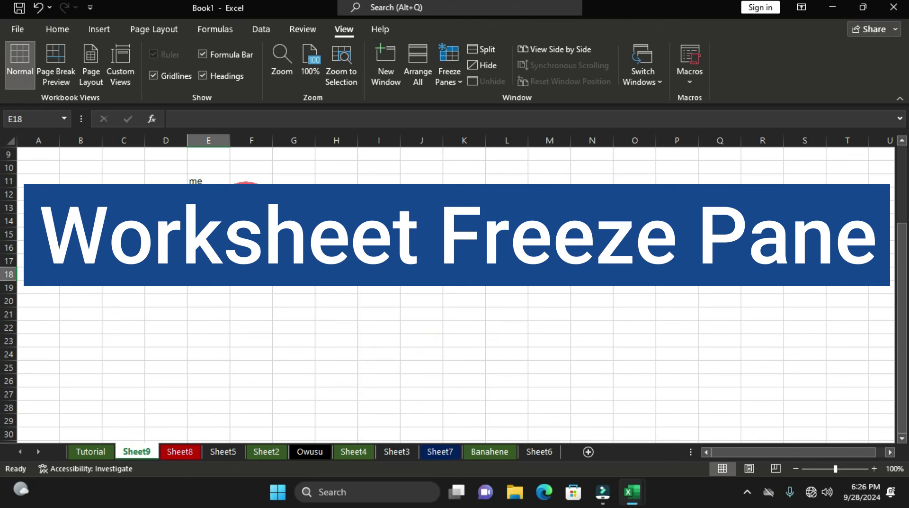
Return to the Banahene sheet and select row 5, the Name/Age/Year header row.
click(493, 454)
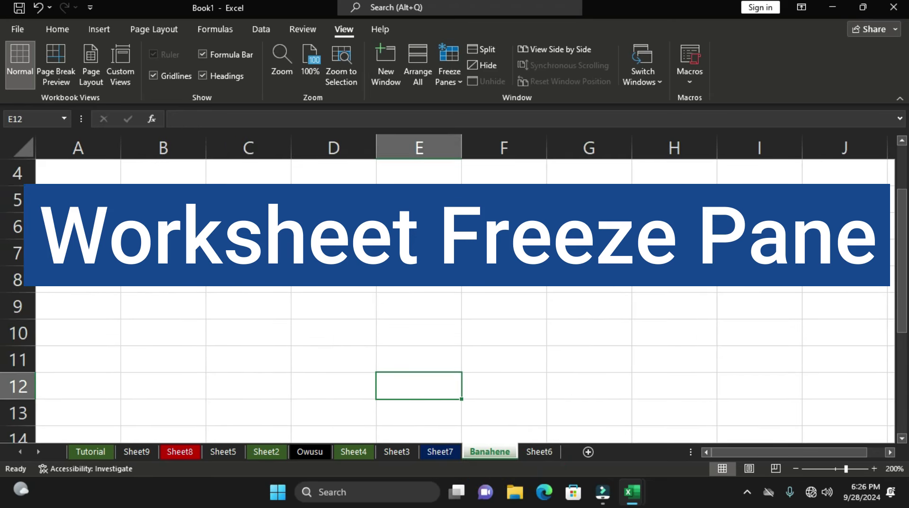
click(14, 203)
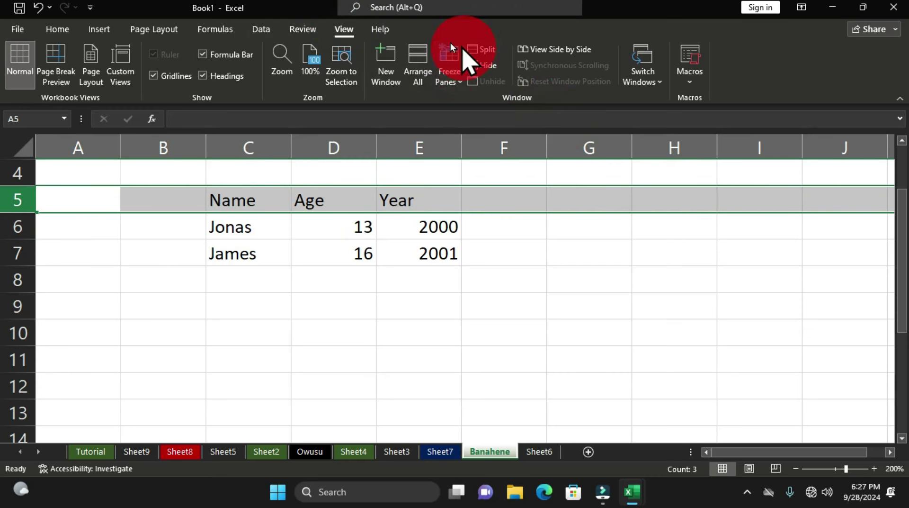
Freeze panes above row 5 and scroll down to test it.
click(461, 86)
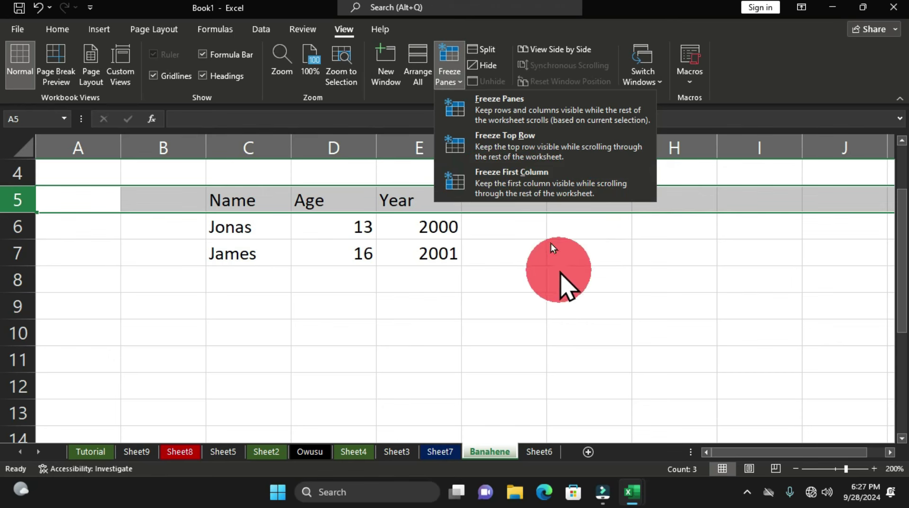
click(530, 111)
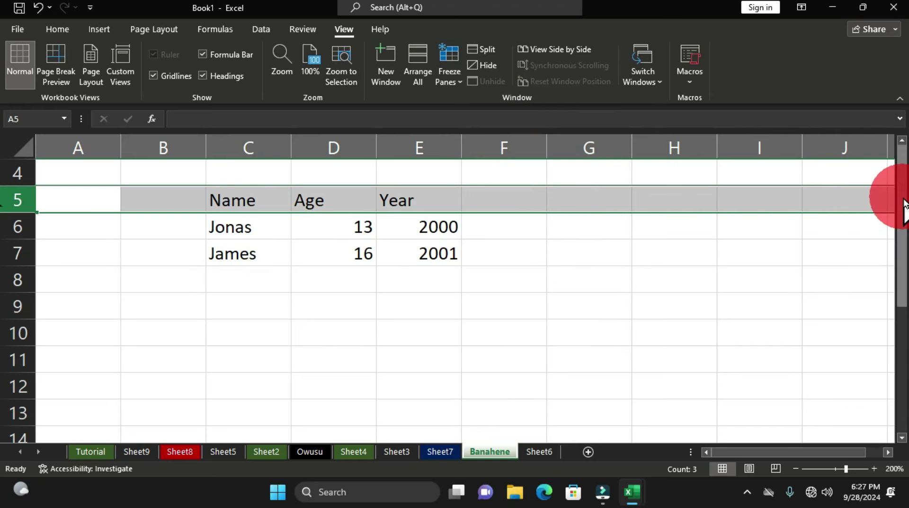
drag(903, 199, 904, 164)
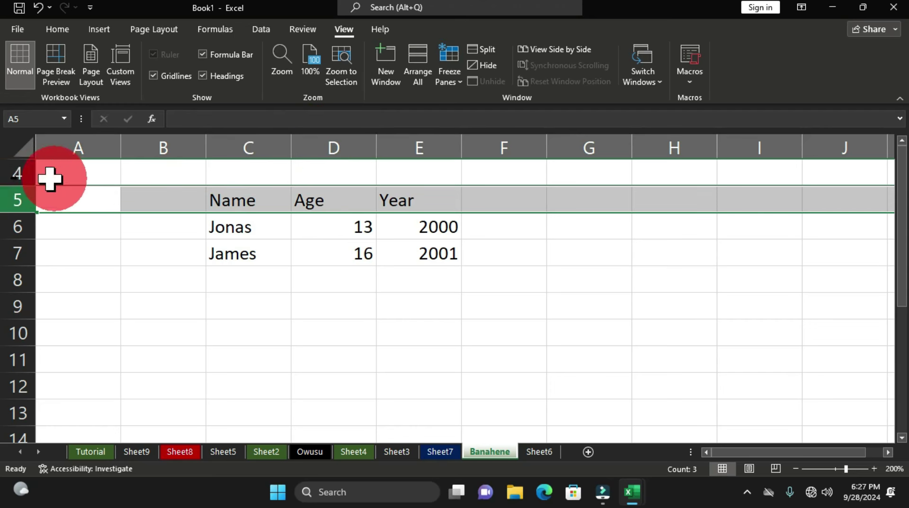
scroll(322, 270, down, 6)
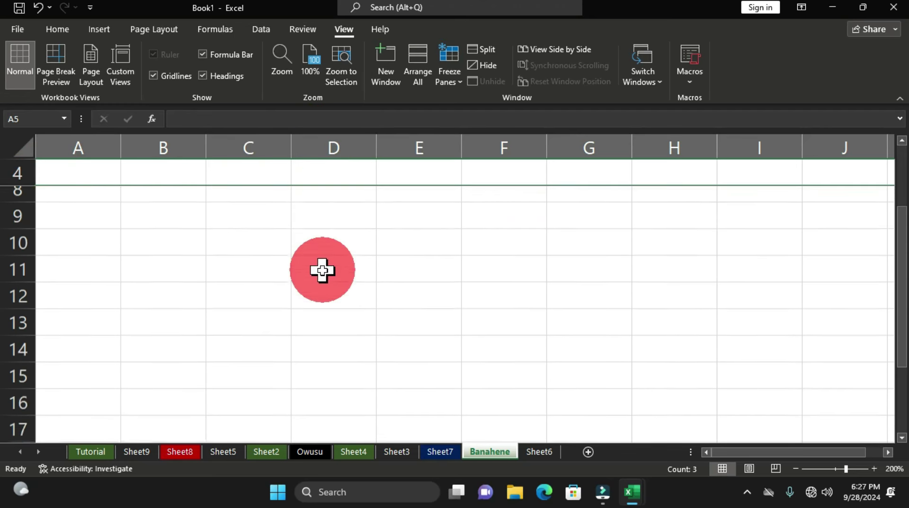
scroll(322, 270, down, 10)
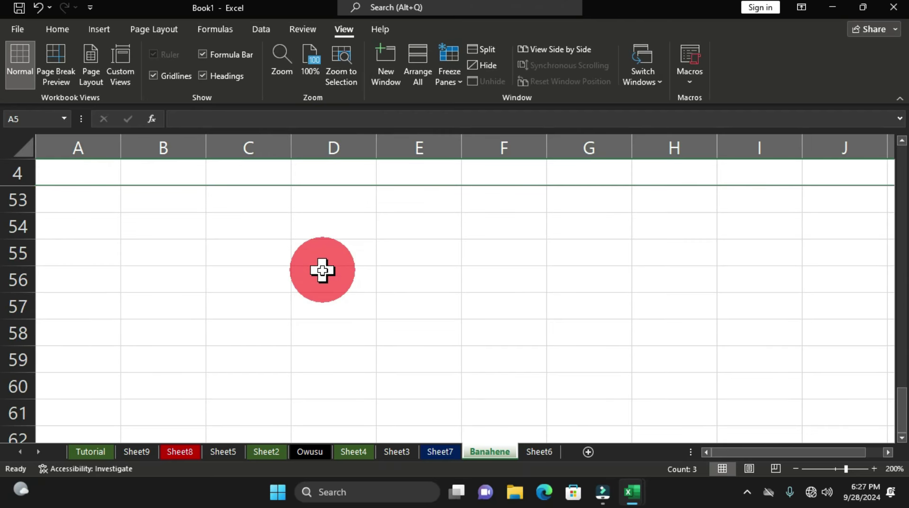
scroll(322, 270, down, 7)
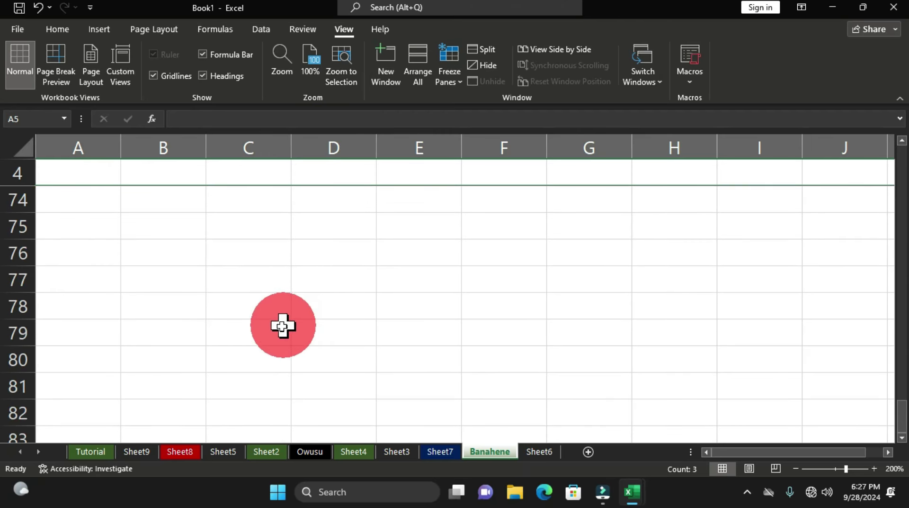
scroll(283, 326, down, 3)
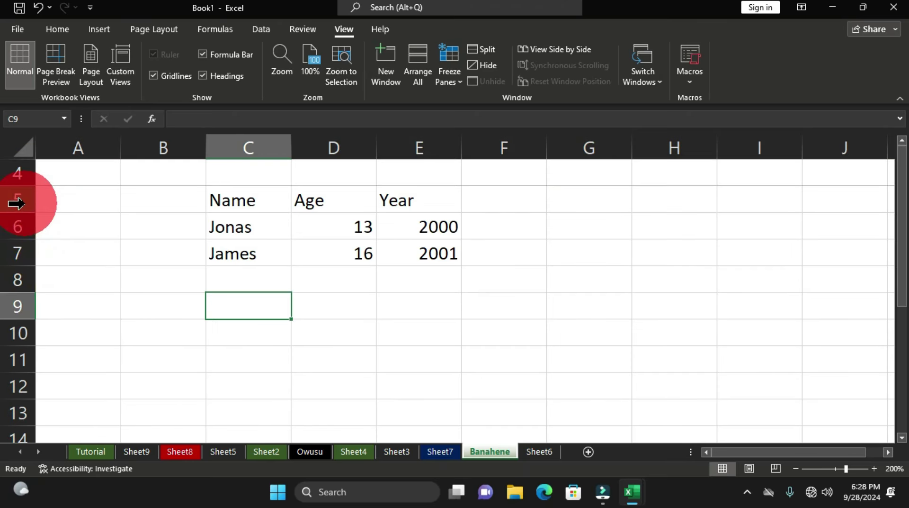
Select cell C8 and unfreeze all panes.
click(17, 203)
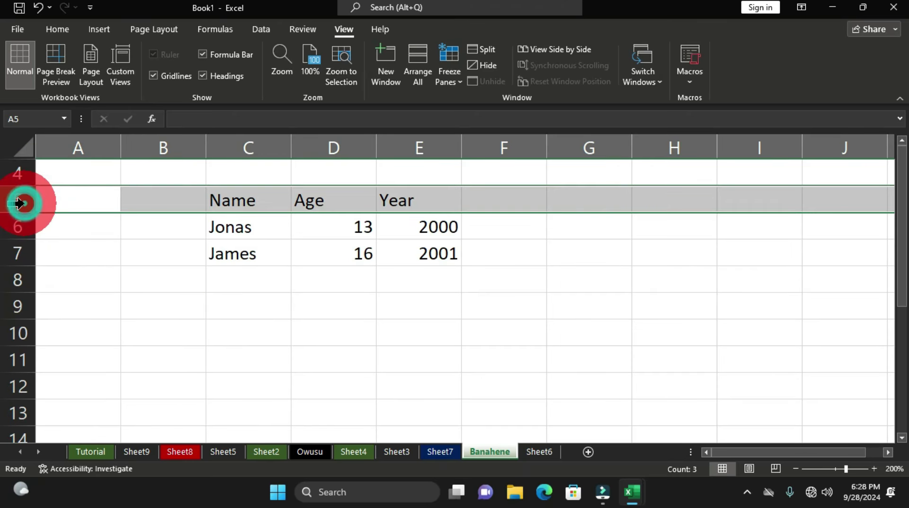
click(255, 284)
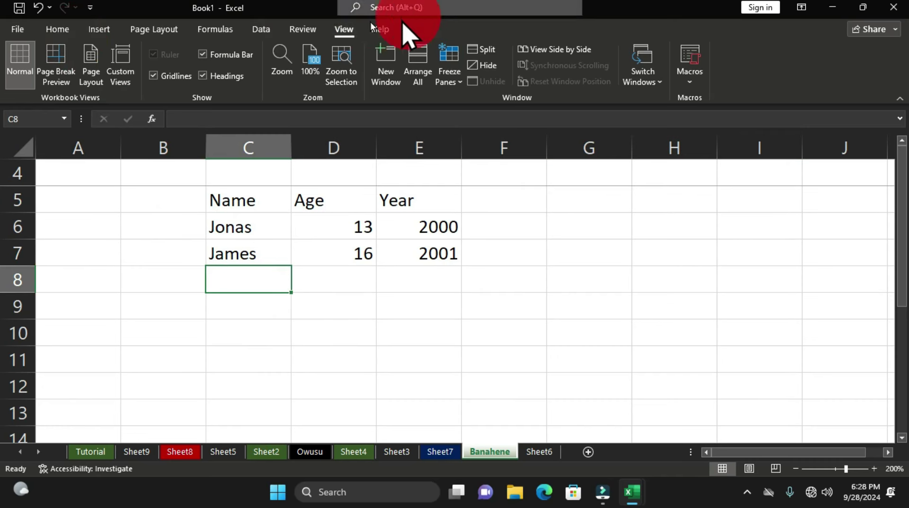
click(452, 71)
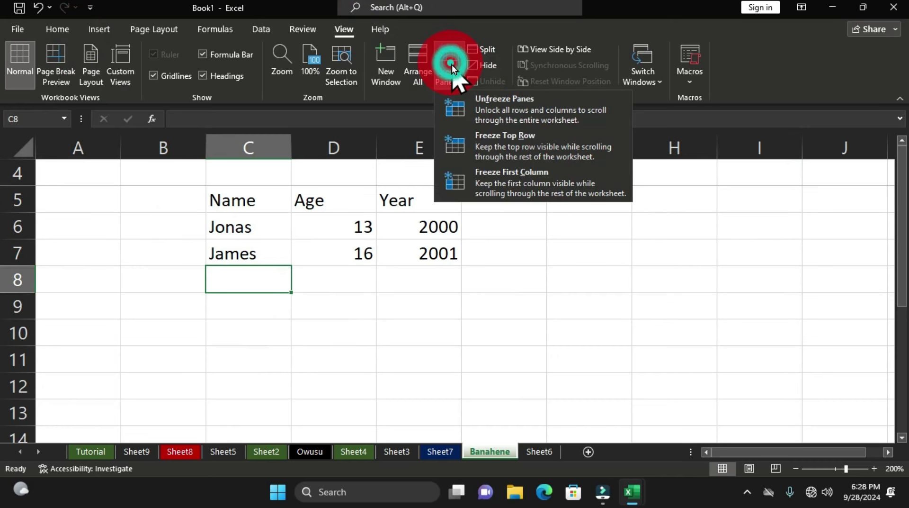
click(521, 124)
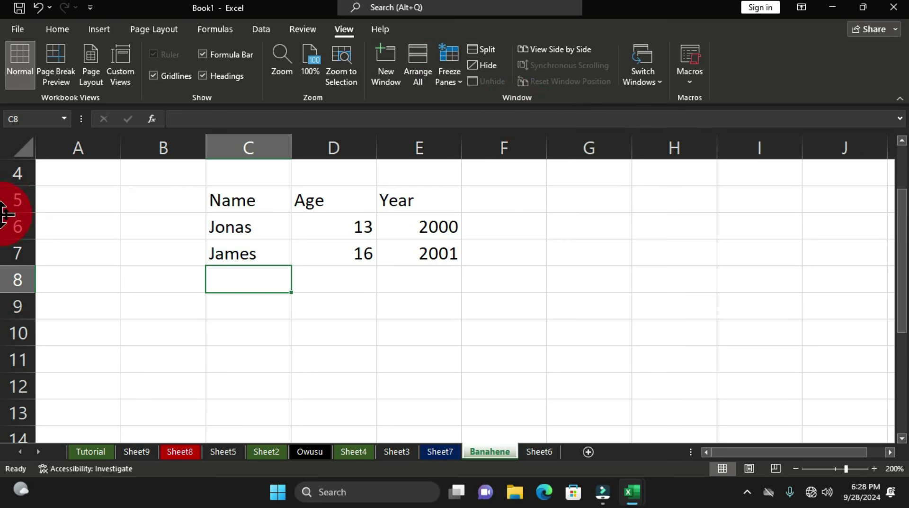
Reselect row 5, freeze panes above it again, and scroll to check.
click(16, 199)
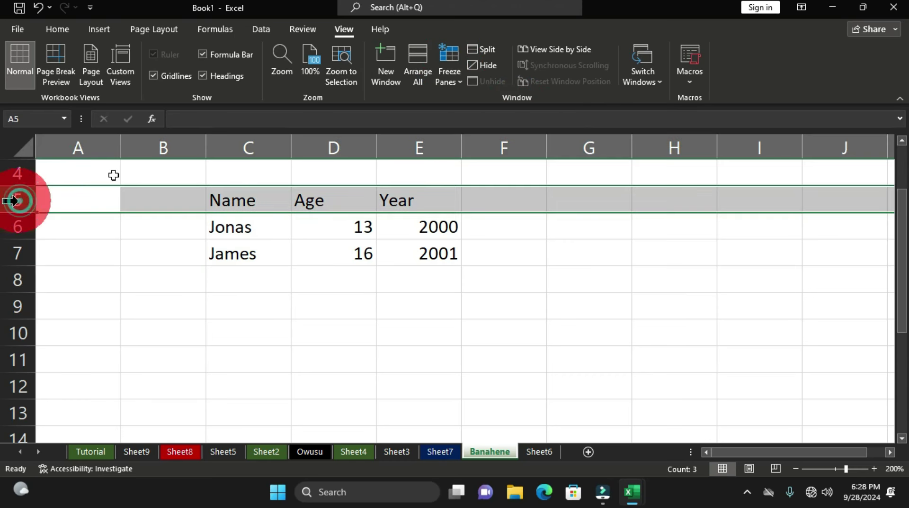
click(450, 90)
click(524, 156)
scroll(440, 295, down, 1)
scroll(441, 294, up, 1)
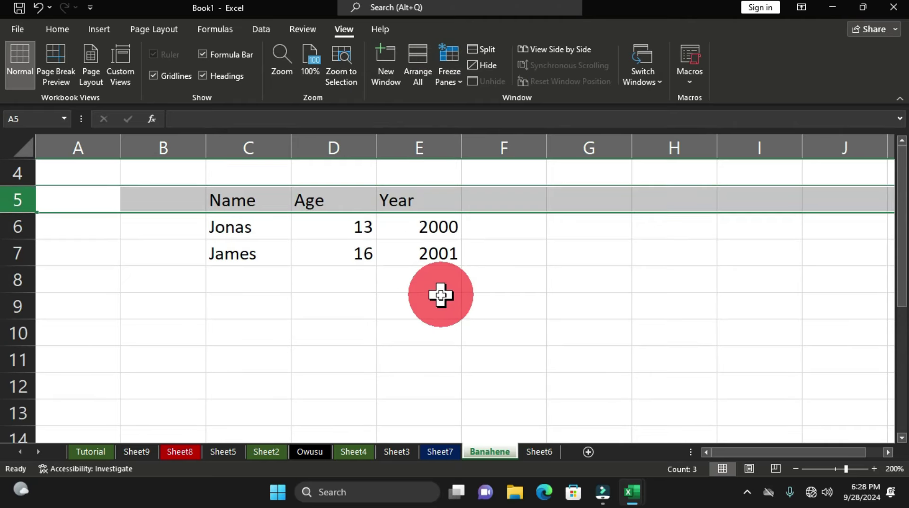
scroll(497, 324, down, 13)
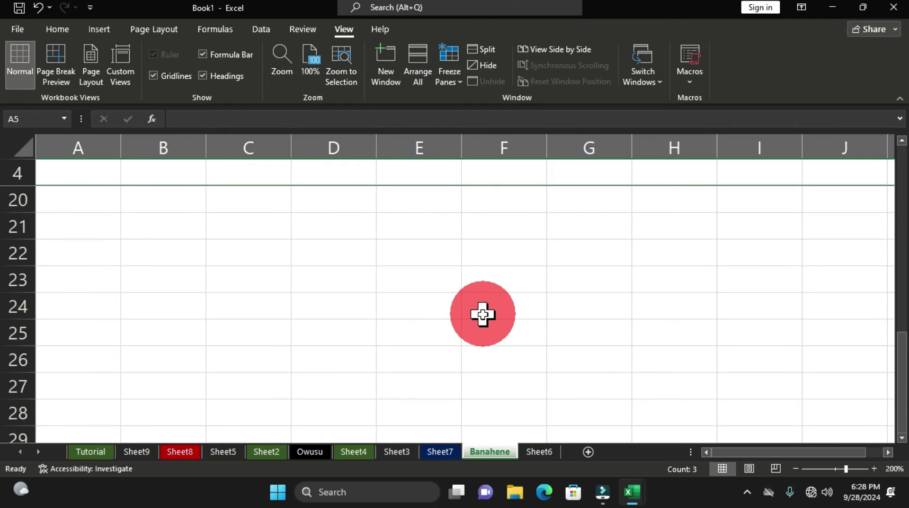
scroll(485, 312, up, 13)
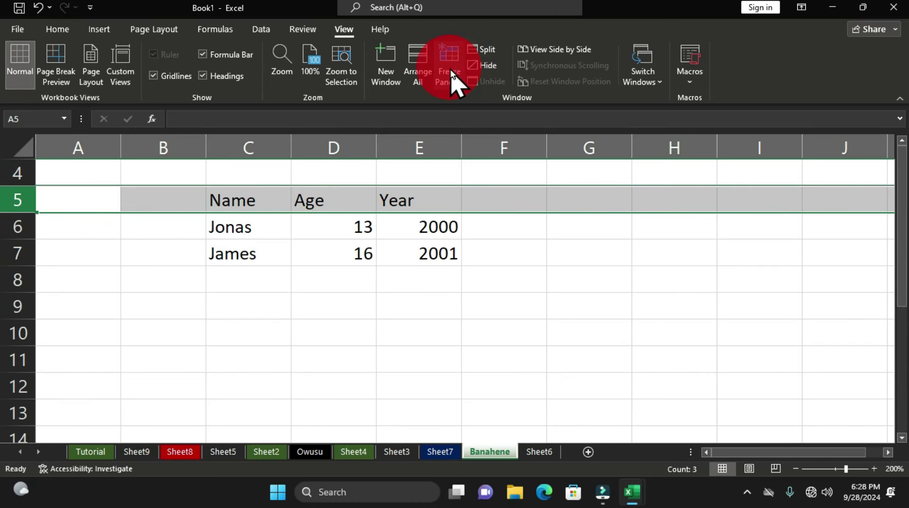
click(449, 69)
click(518, 110)
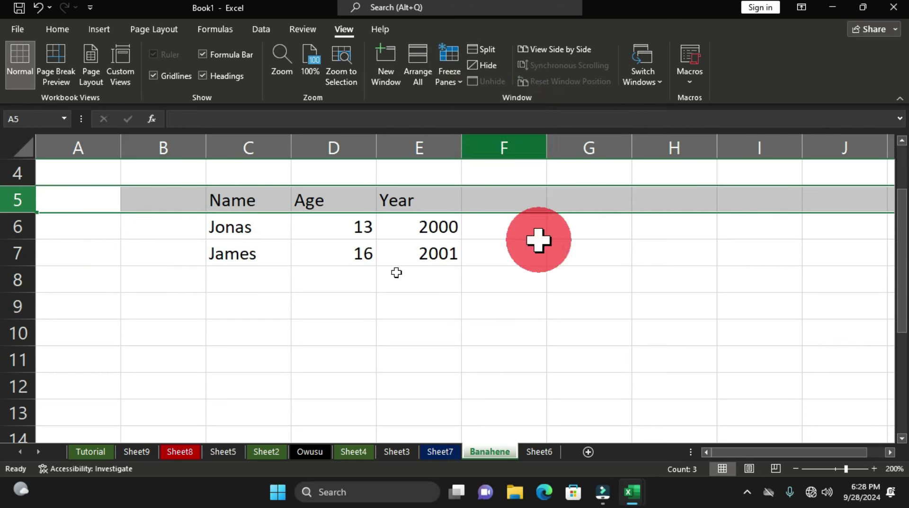
click(15, 227)
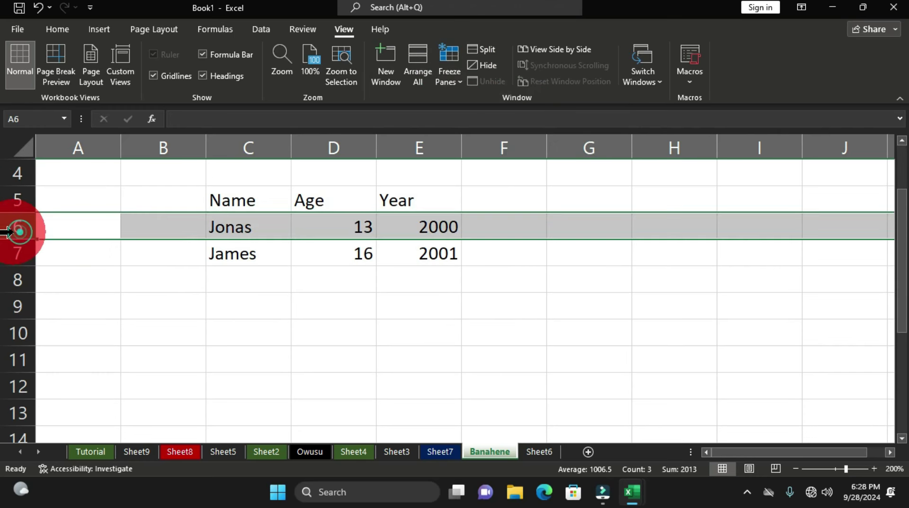
click(449, 78)
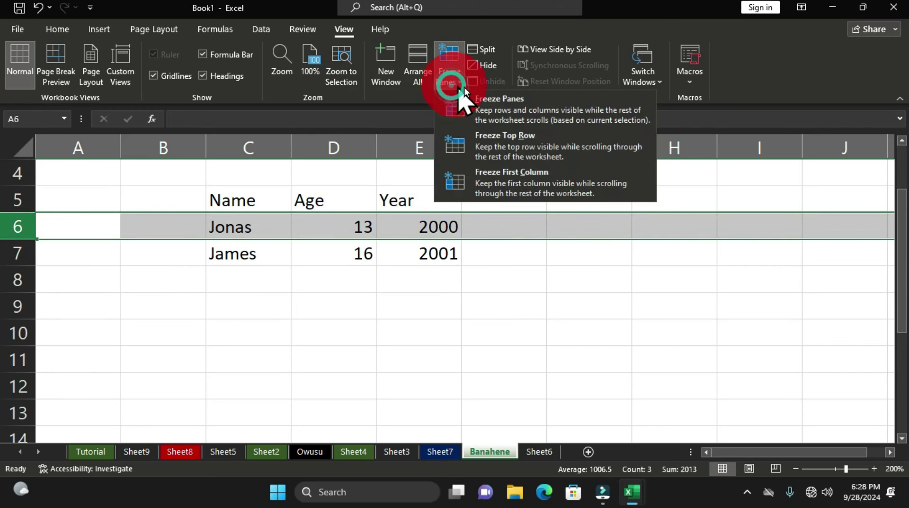
click(505, 141)
scroll(235, 295, down, 9)
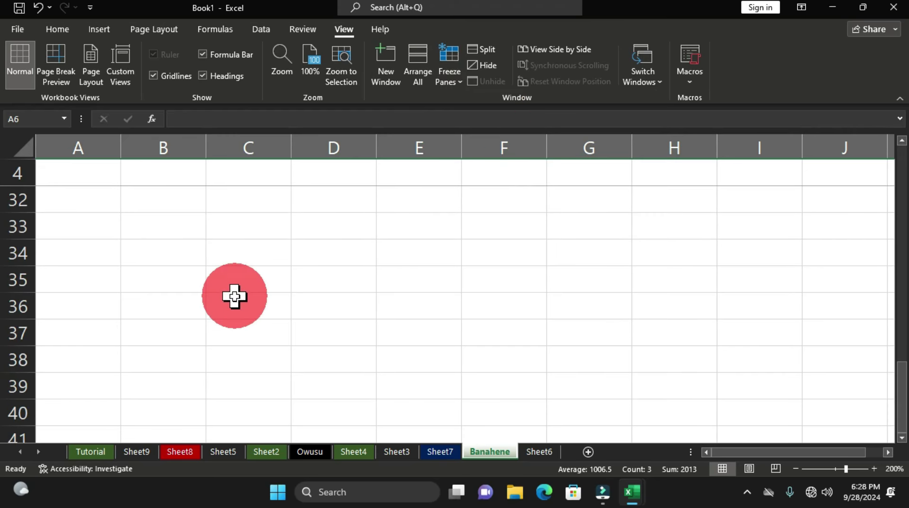
scroll(232, 295, up, 9)
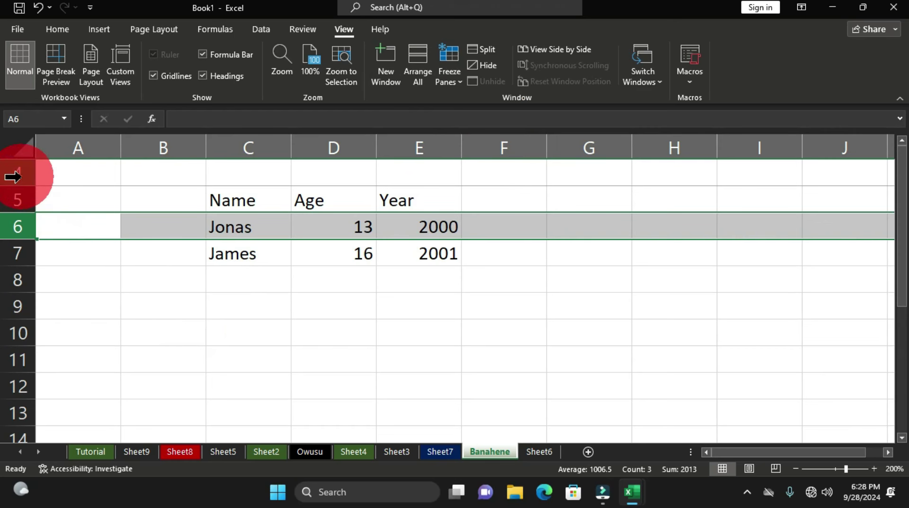
key(Up)
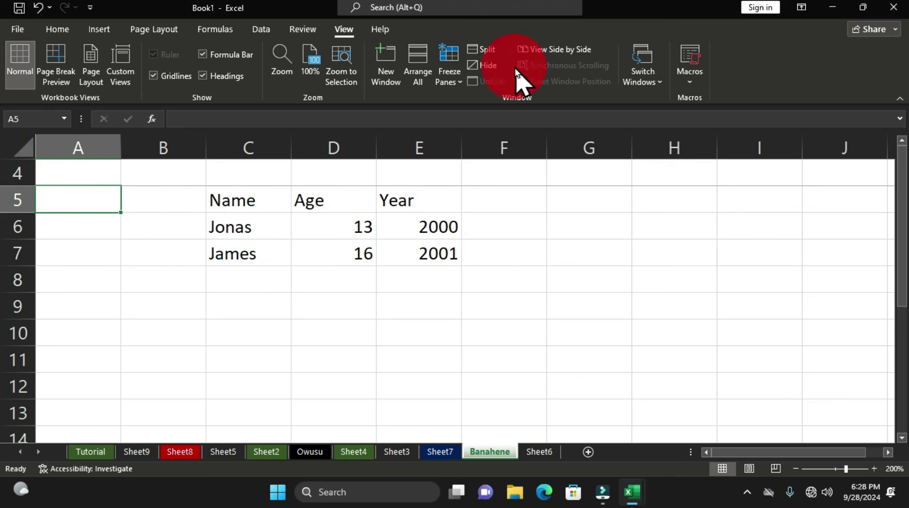
click(453, 85)
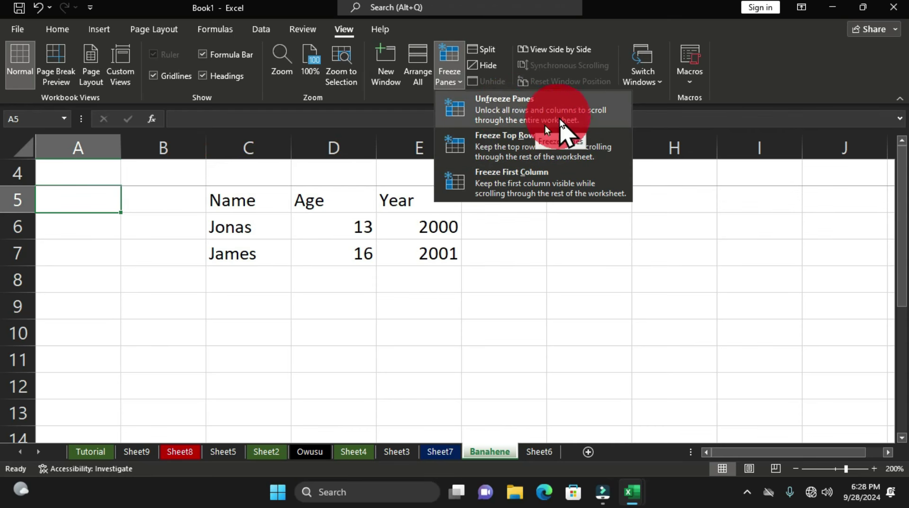
click(280, 336)
click(458, 75)
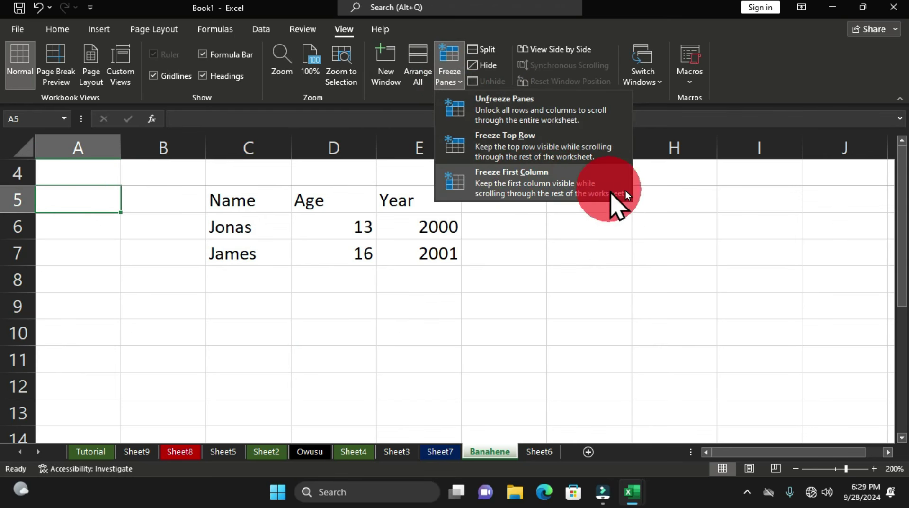
click(252, 322)
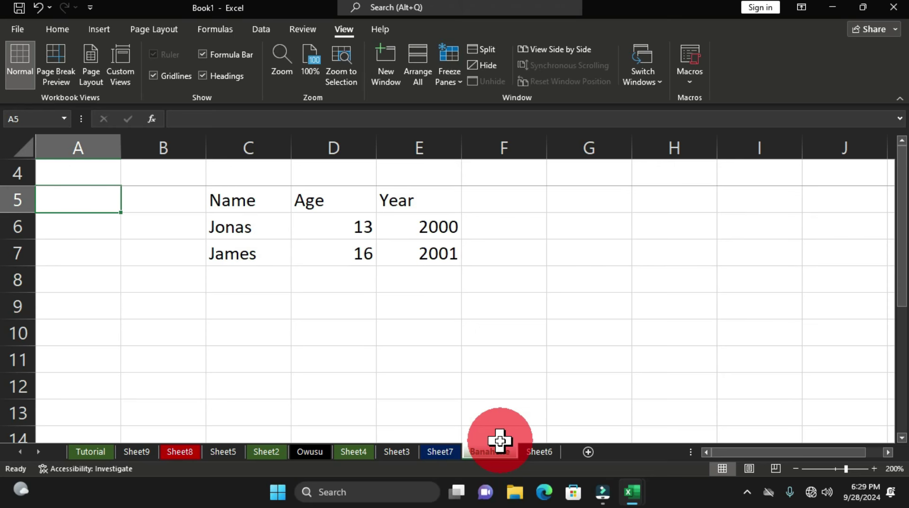
Delete Sheet6 and Sheet7 from the workbook.
click(540, 451)
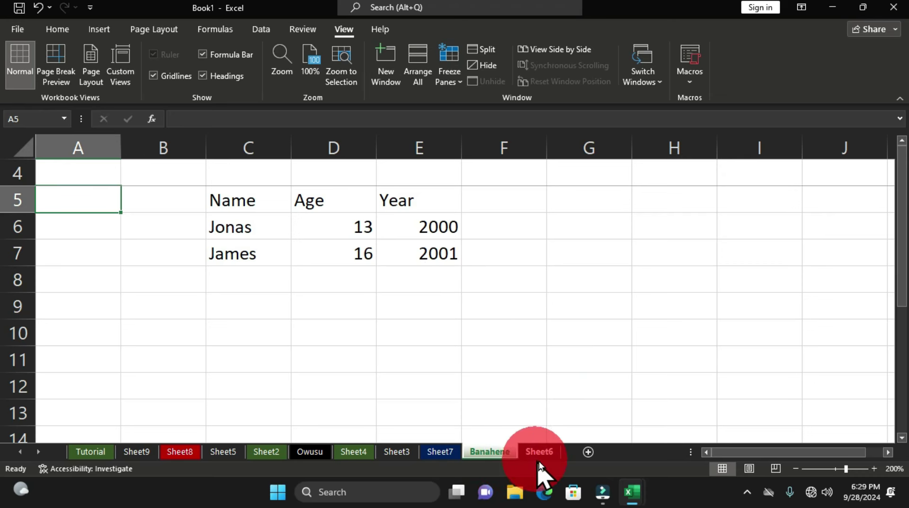
right_click(546, 455)
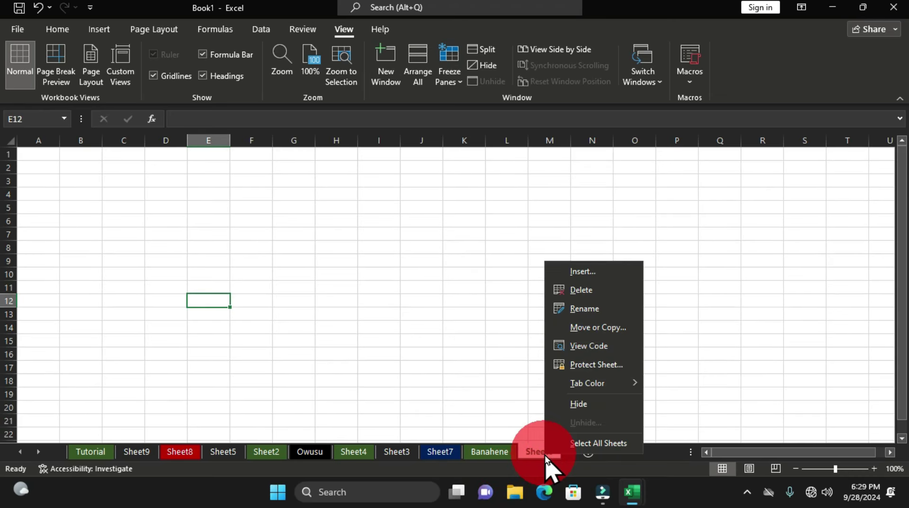
click(618, 293)
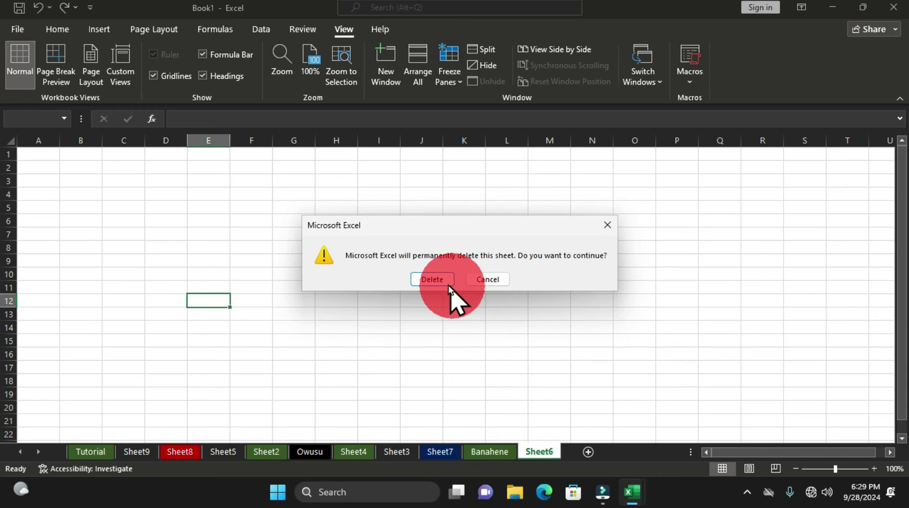
click(433, 280)
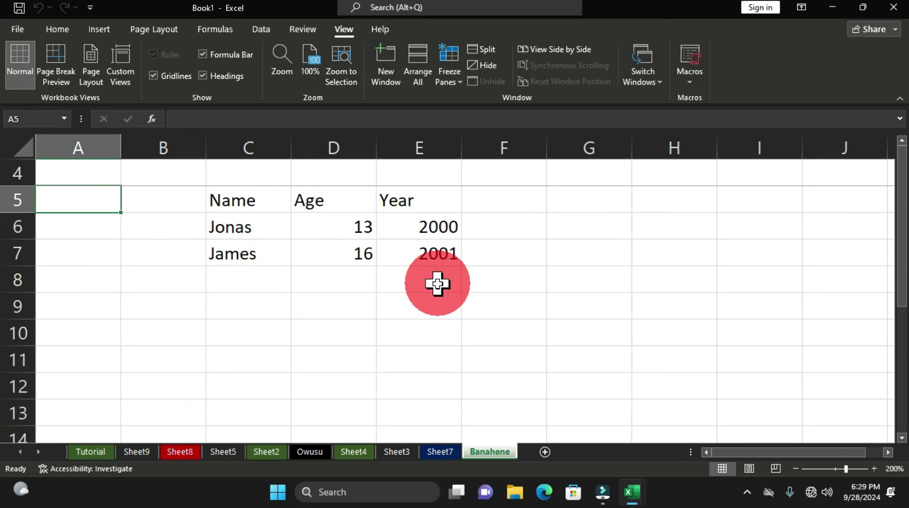
click(436, 452)
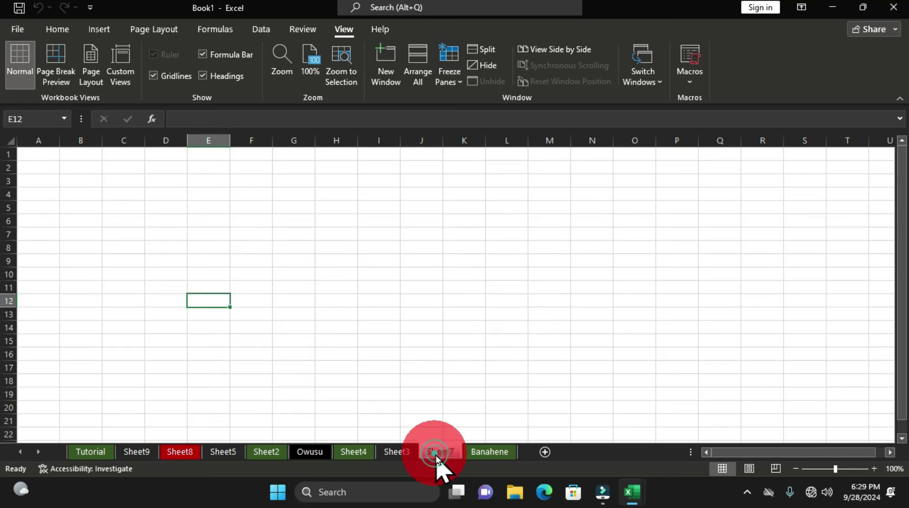
right_click(436, 453)
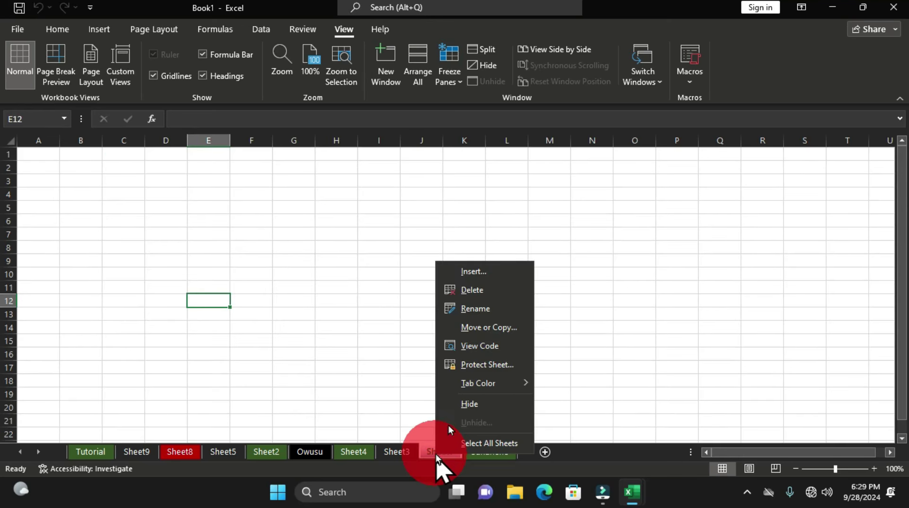
click(476, 289)
click(433, 281)
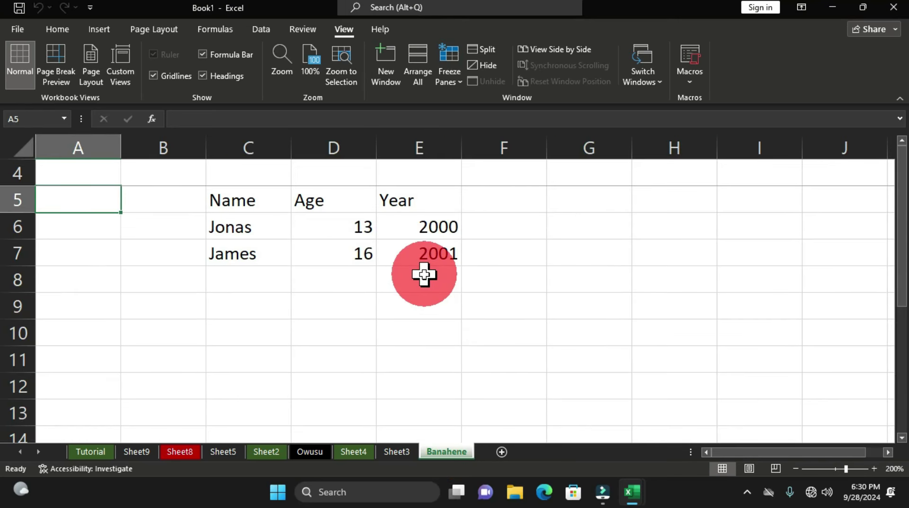
Group Sheet3, Sheet4 and Sheet2 and delete them together.
click(397, 454)
ctrl+click(353, 452)
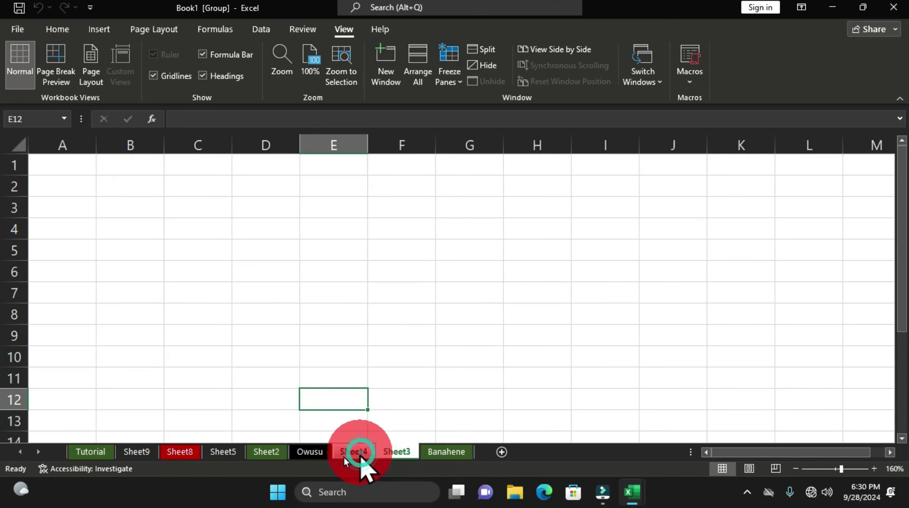
ctrl+click(279, 452)
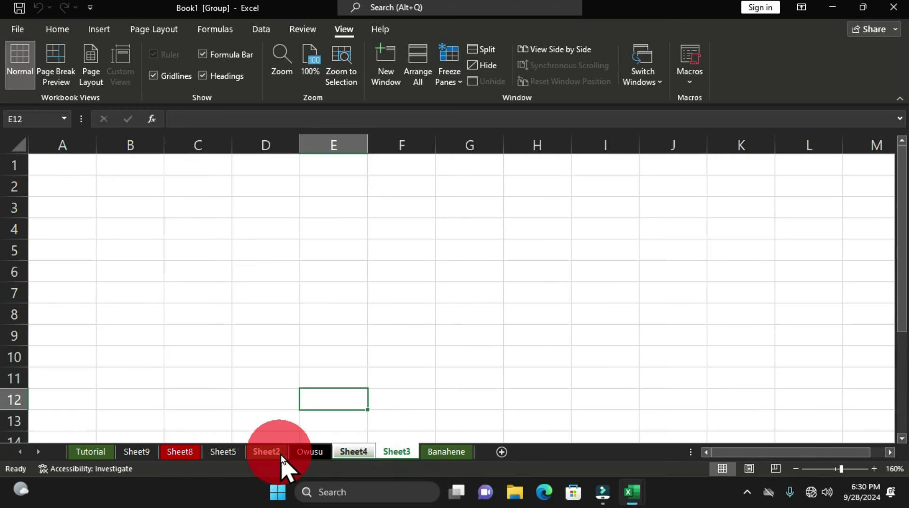
right_click(349, 453)
click(398, 272)
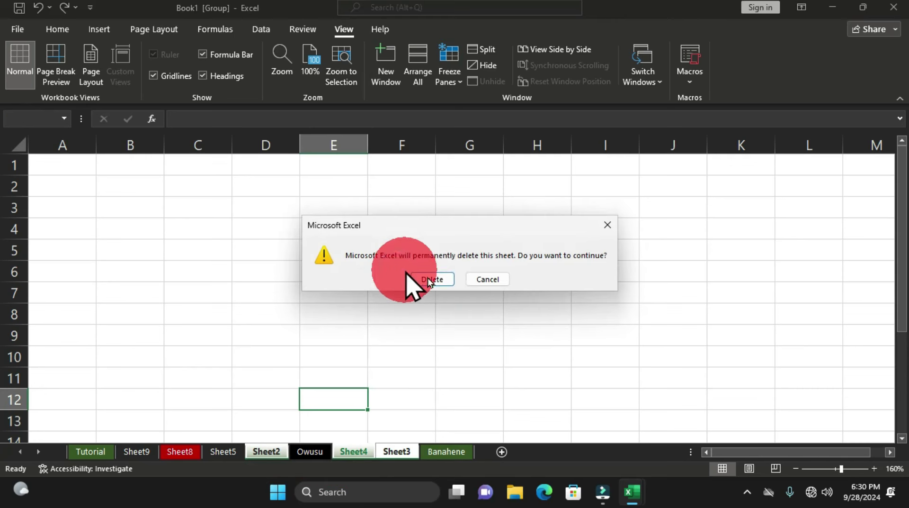
click(433, 278)
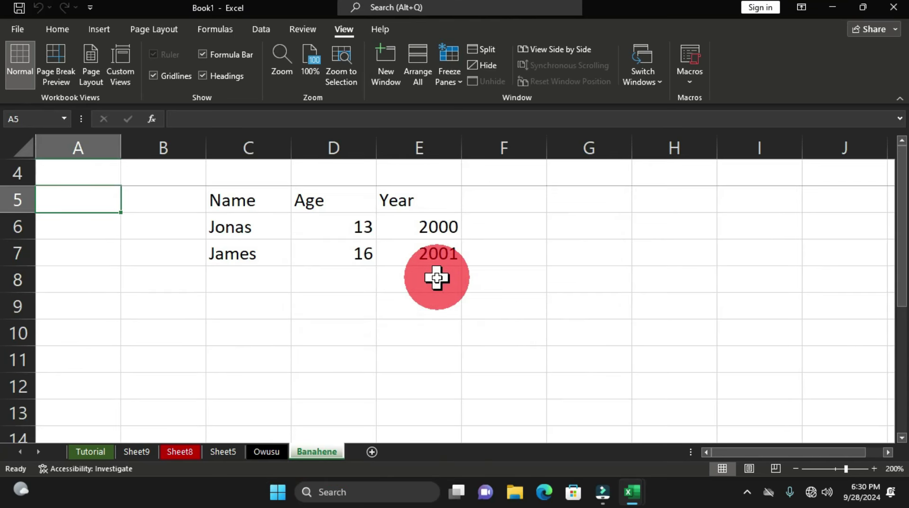
Group Sheet5 with Sheet8 and delete both via Home > Delete > Delete Sheet.
click(225, 453)
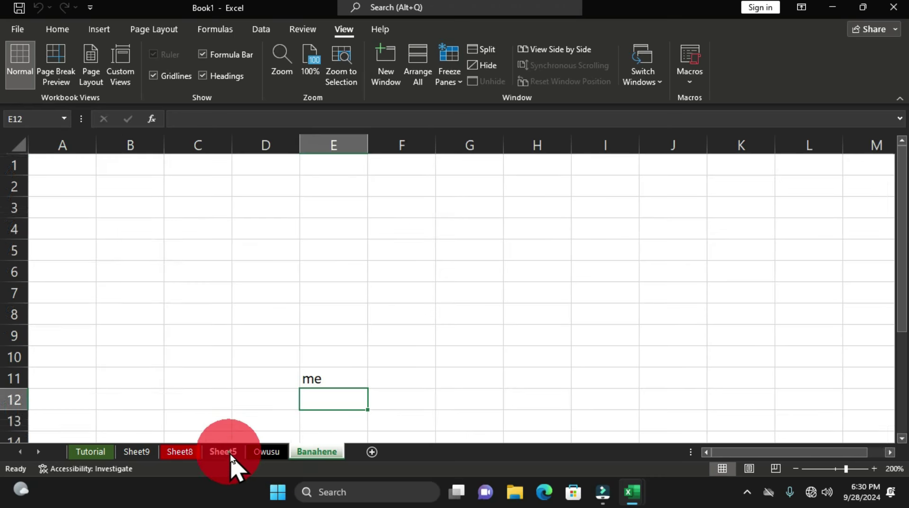
ctrl+click(189, 453)
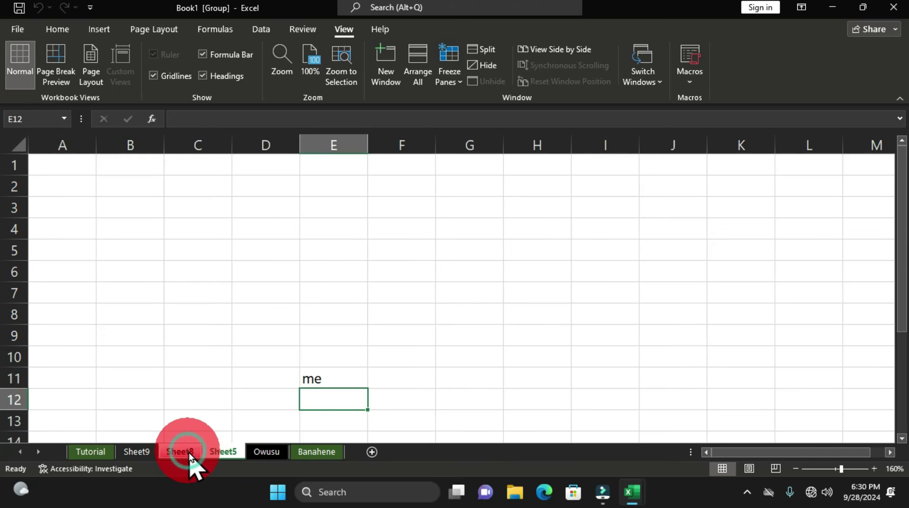
click(62, 33)
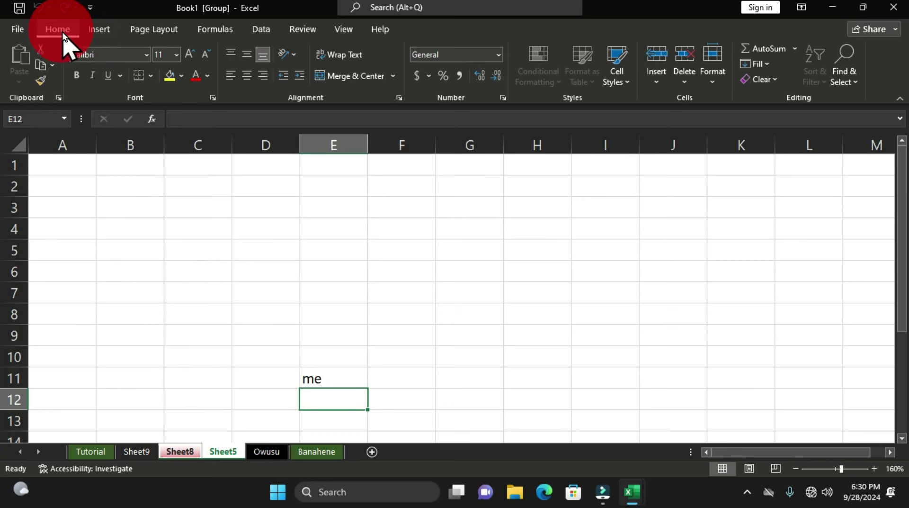
click(686, 78)
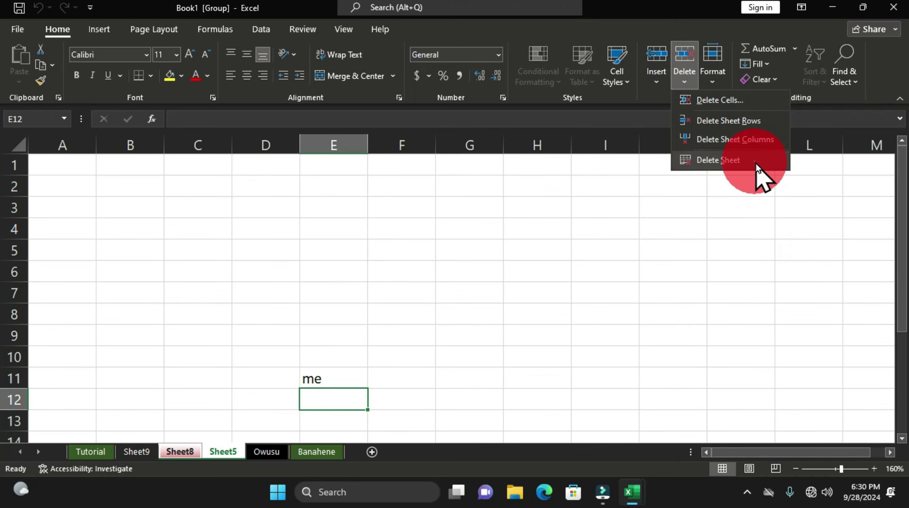
click(718, 160)
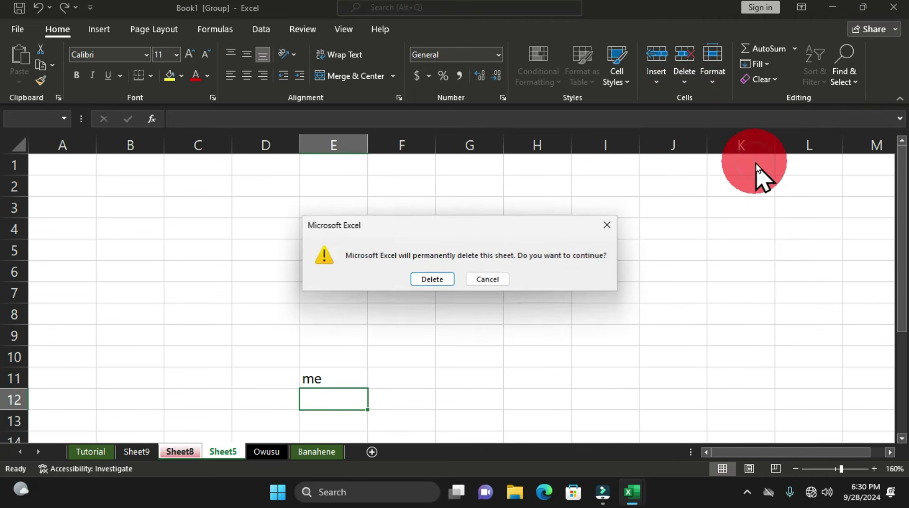
click(431, 279)
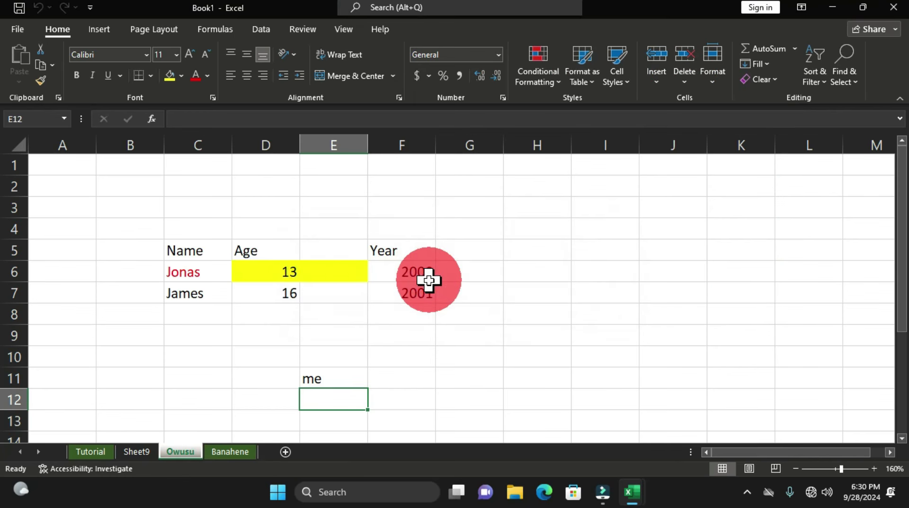